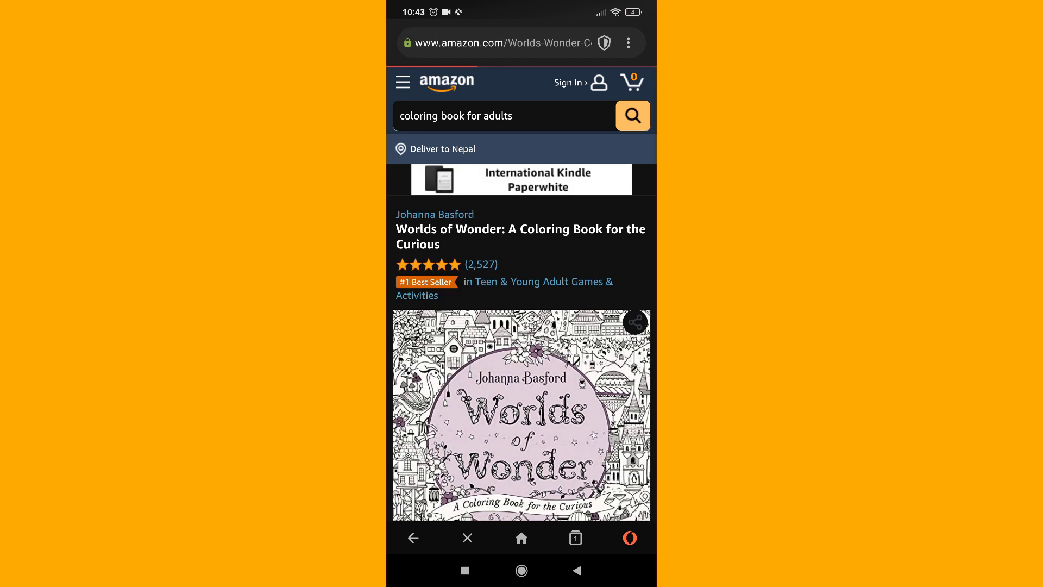
- Examine the Worlds of Wonder coloring book's Amazon product page, including its From the Publisher images and related books
{"action": "scroll", "coordinate": [521, 294], "scroll_direction": "down", "scroll_amount": 10}
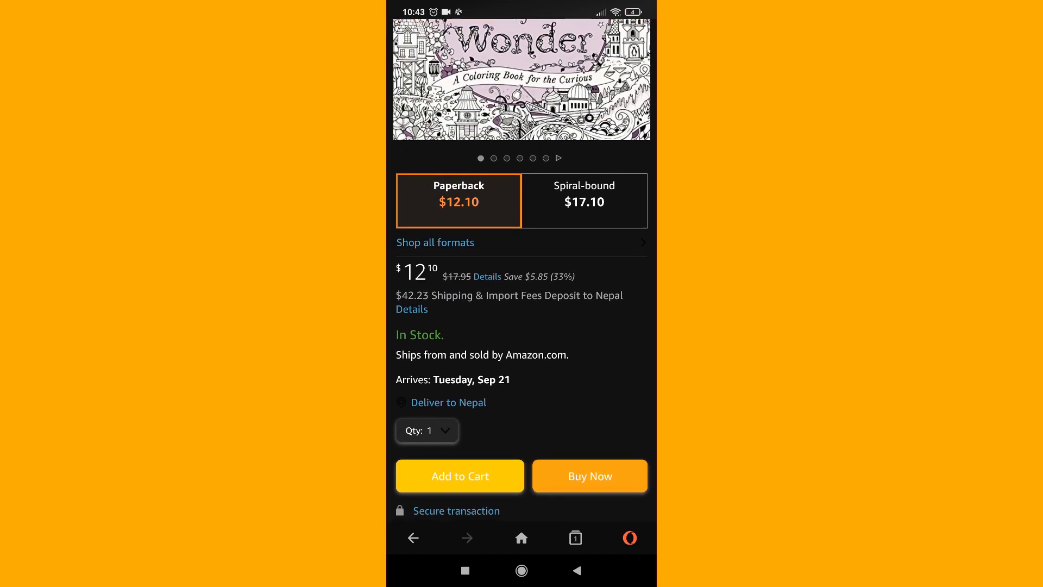
{"action": "scroll", "coordinate": [522, 293], "scroll_direction": "down", "scroll_amount": 3}
{"action": "scroll", "coordinate": [522, 293], "scroll_direction": "down", "scroll_amount": 10}
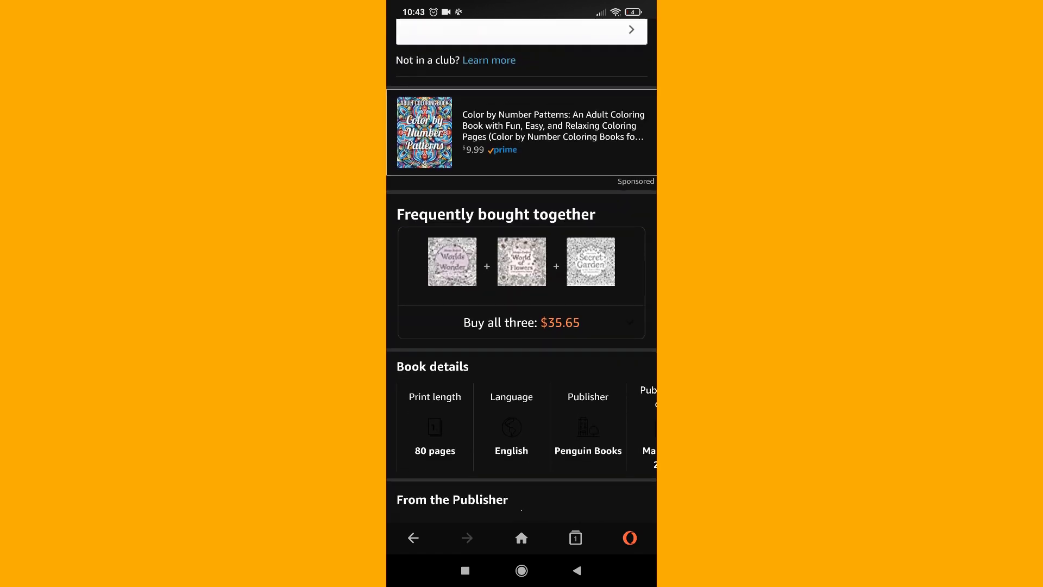
{"action": "scroll", "coordinate": [521, 293], "scroll_direction": "down", "scroll_amount": 8}
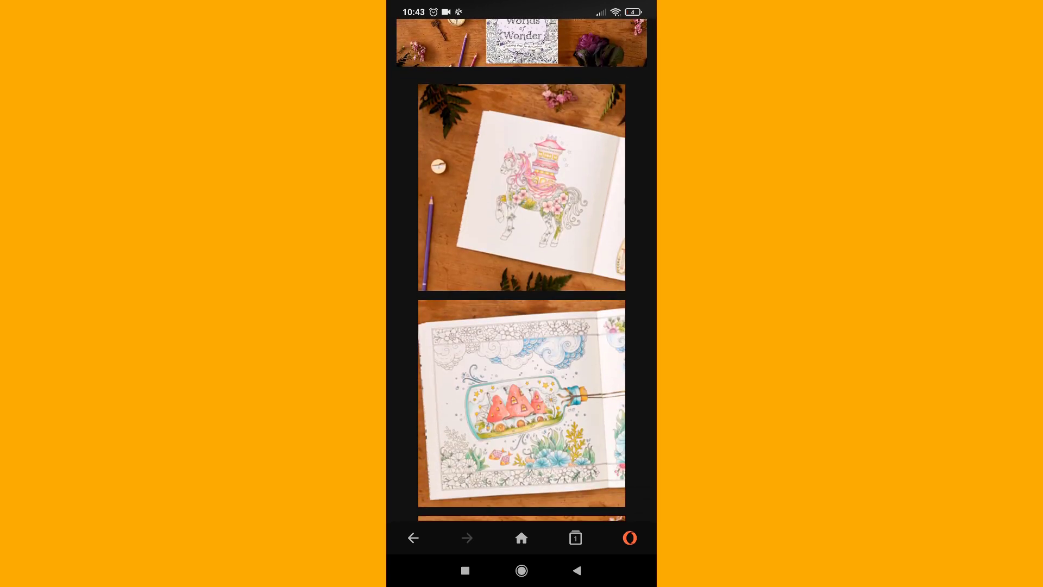
{"action": "scroll", "coordinate": [521, 293], "scroll_direction": "down", "scroll_amount": 8}
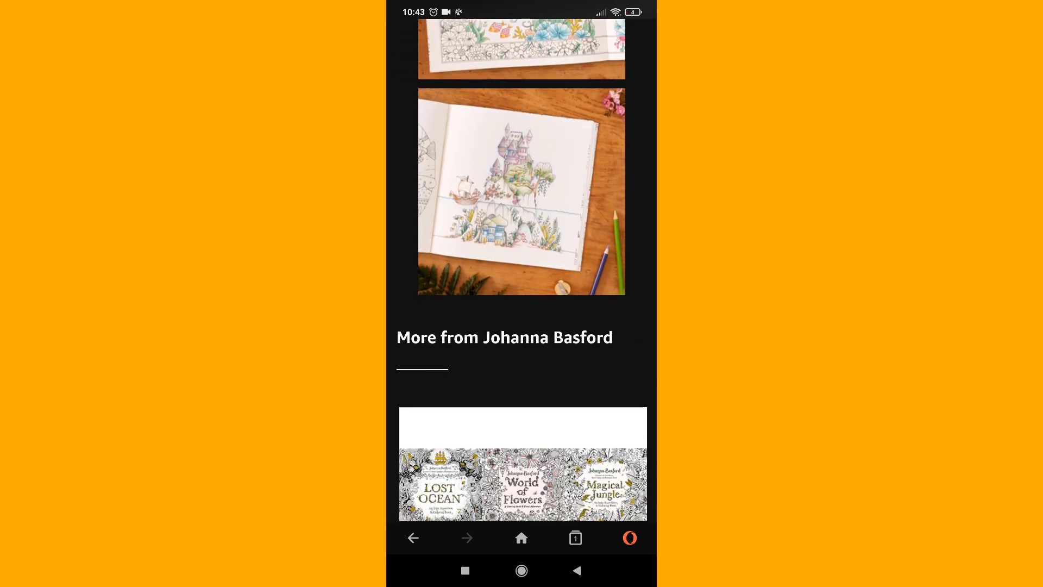
{"action": "scroll", "coordinate": [522, 271], "scroll_direction": "down", "scroll_amount": 3}
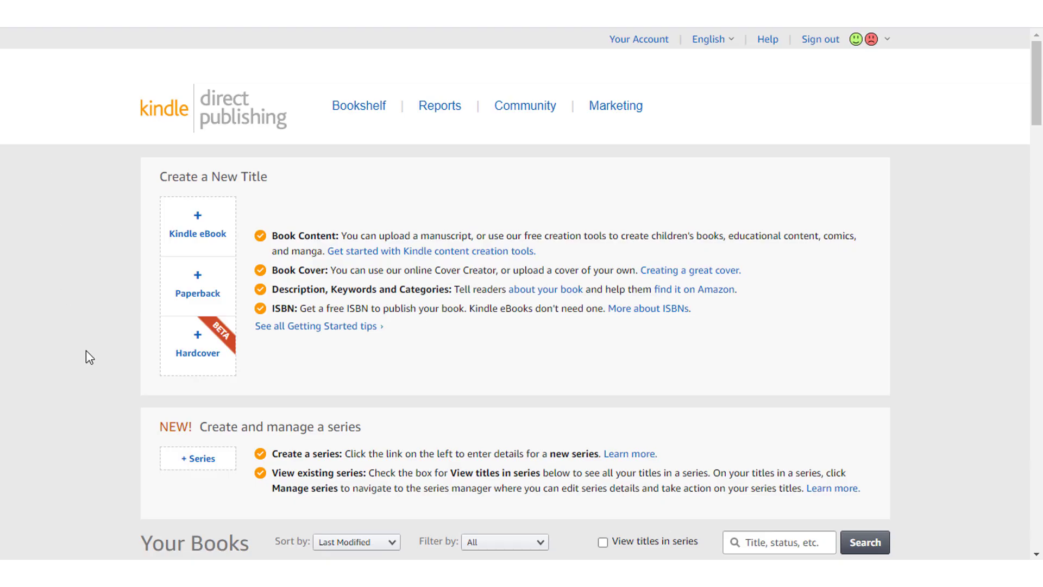
- Find the Scrub Technician Coloring Book paperback on the KDP bookshelf and open its Promote and Advertise page
{"action": "scroll", "coordinate": [86, 356], "scroll_direction": "down", "scroll_amount": 12}
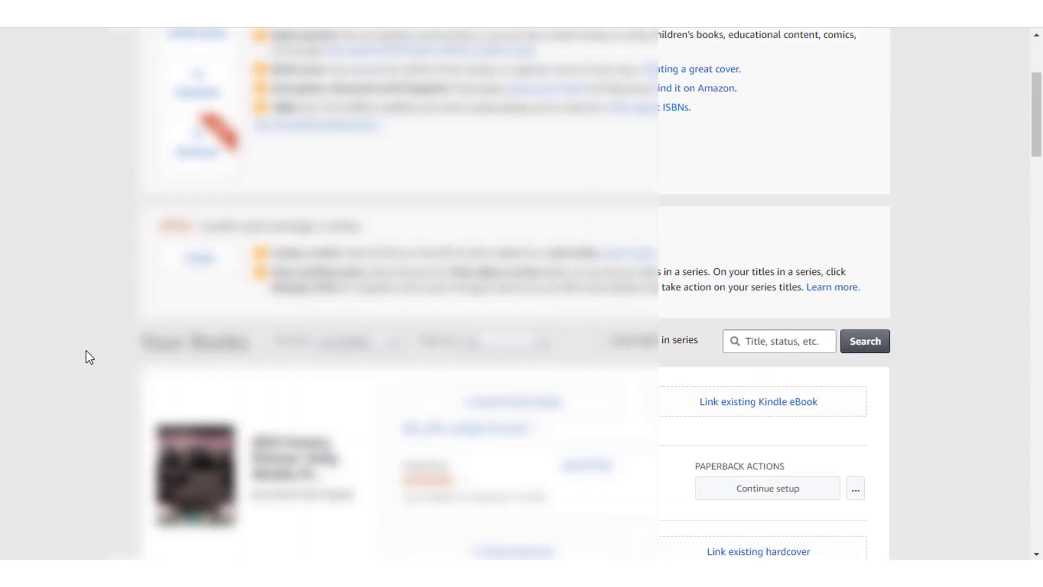
{"action": "scroll", "coordinate": [86, 351], "scroll_direction": "down", "scroll_amount": 11}
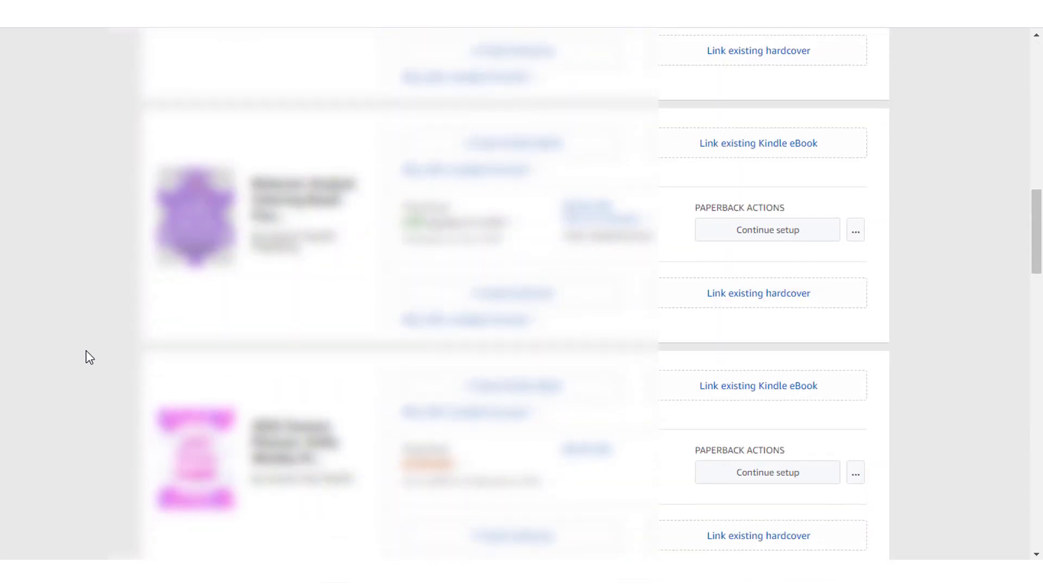
{"action": "scroll", "coordinate": [86, 350], "scroll_direction": "down", "scroll_amount": 2}
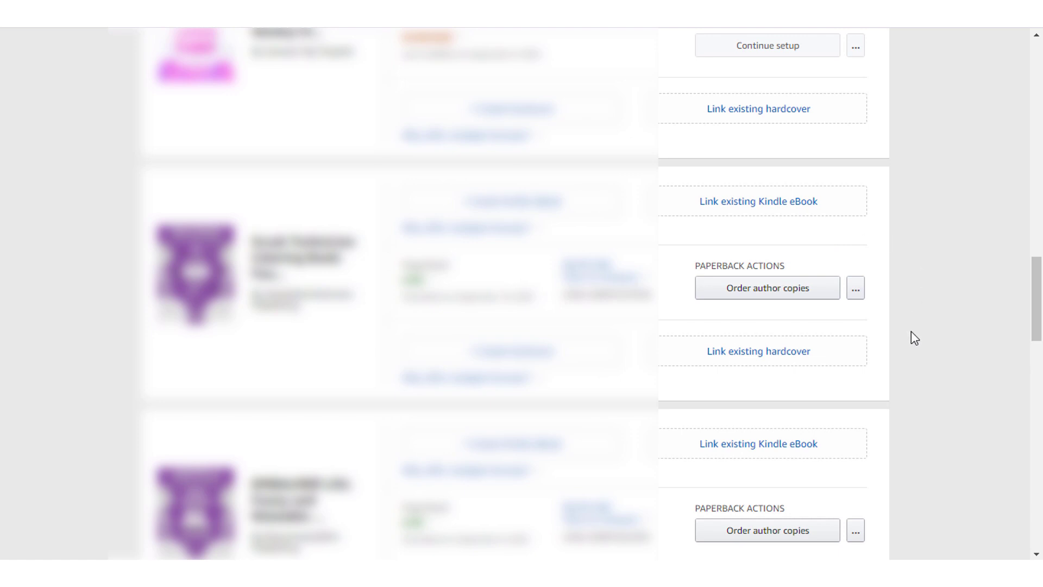
{"action": "left_click", "coordinate": [859, 295]}
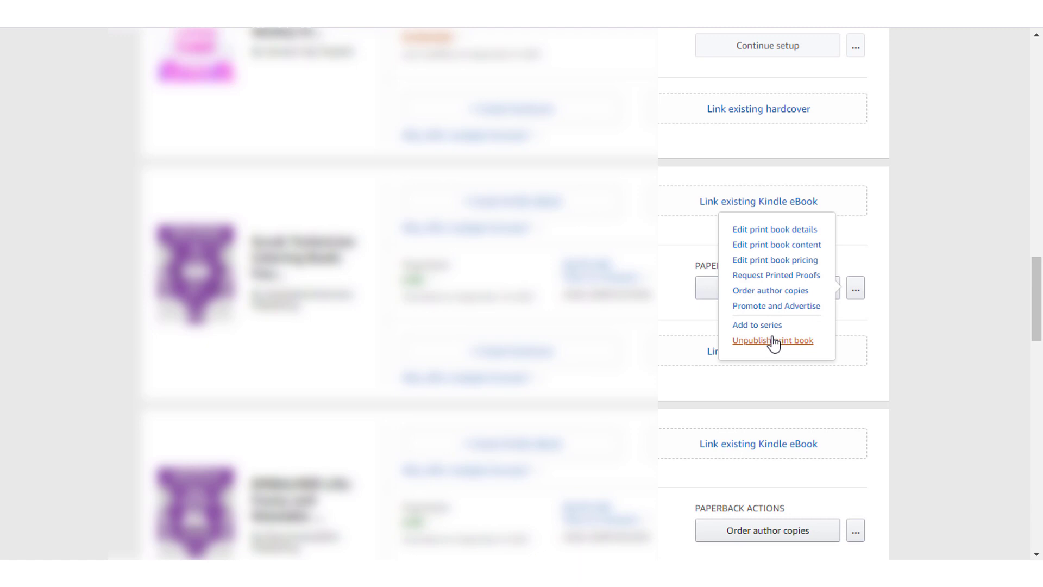
{"action": "left_click", "coordinate": [765, 307], "text": "ctrl"}
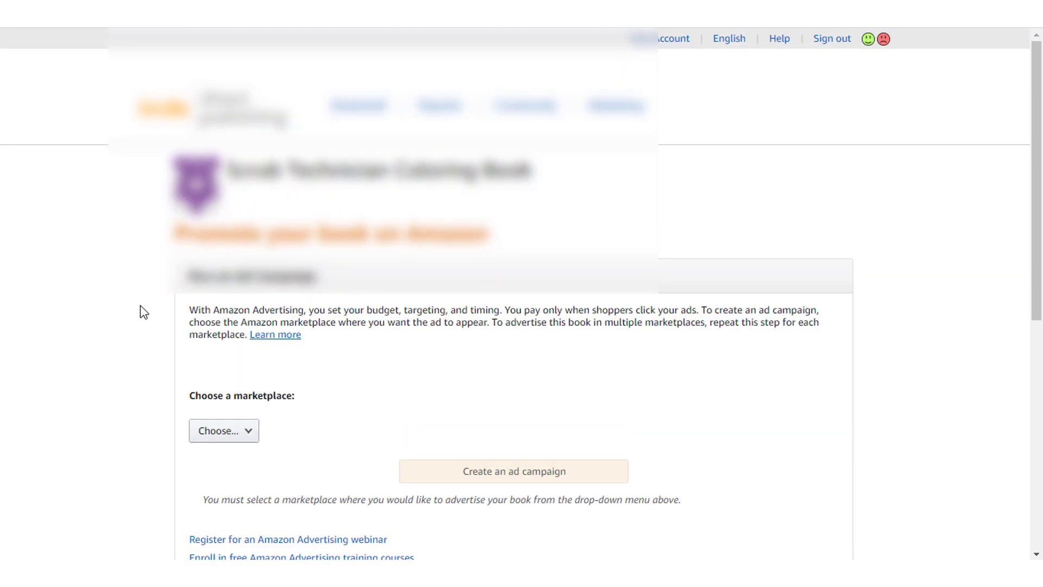
- Choose Amazon.com as the A+ Content marketplace and open the A+ Content Manager
{"action": "scroll", "coordinate": [140, 306], "scroll_direction": "down", "scroll_amount": 7}
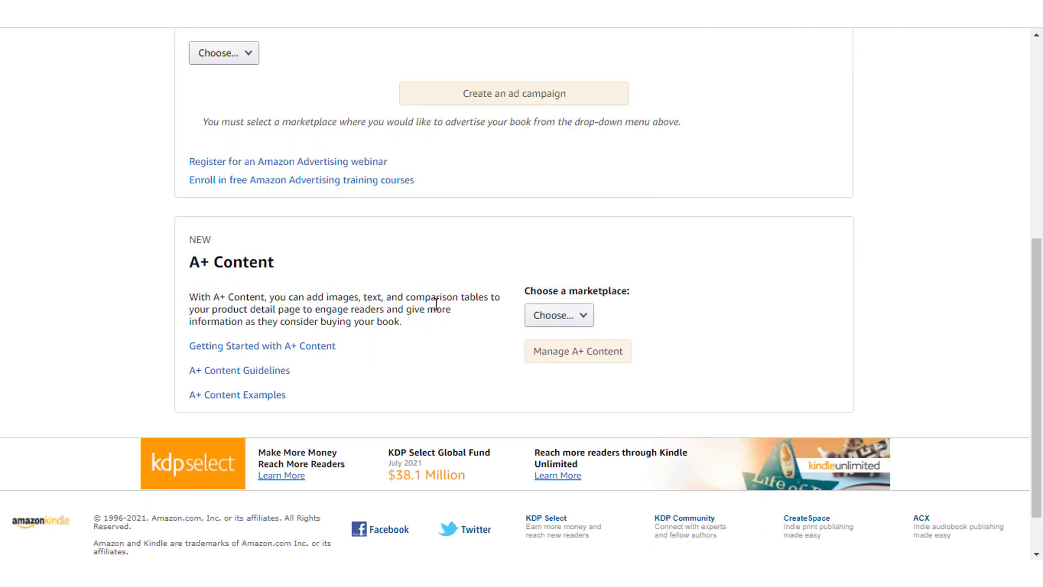
{"action": "left_click", "coordinate": [580, 329]}
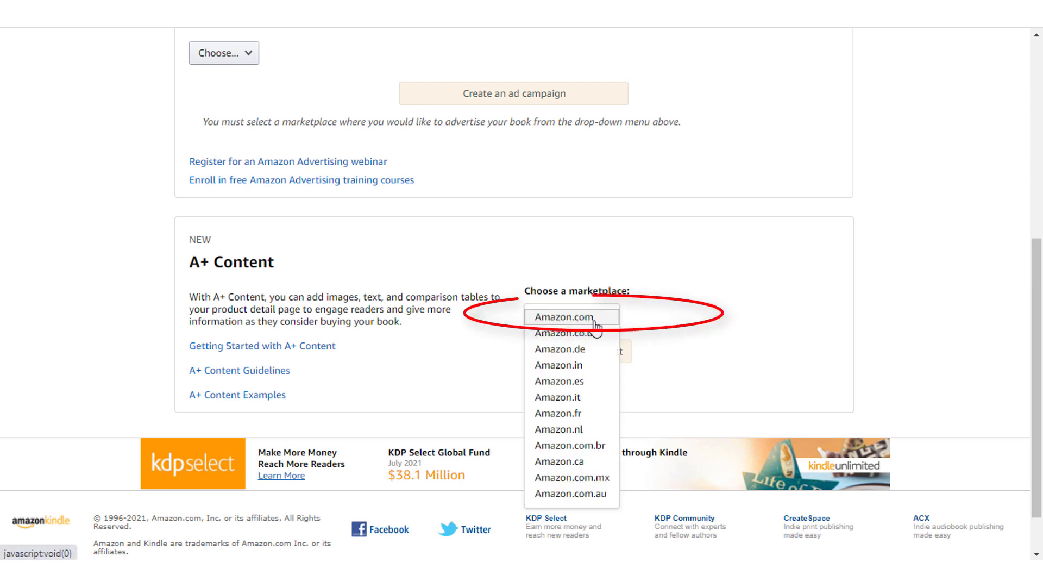
{"action": "left_click", "coordinate": [553, 319]}
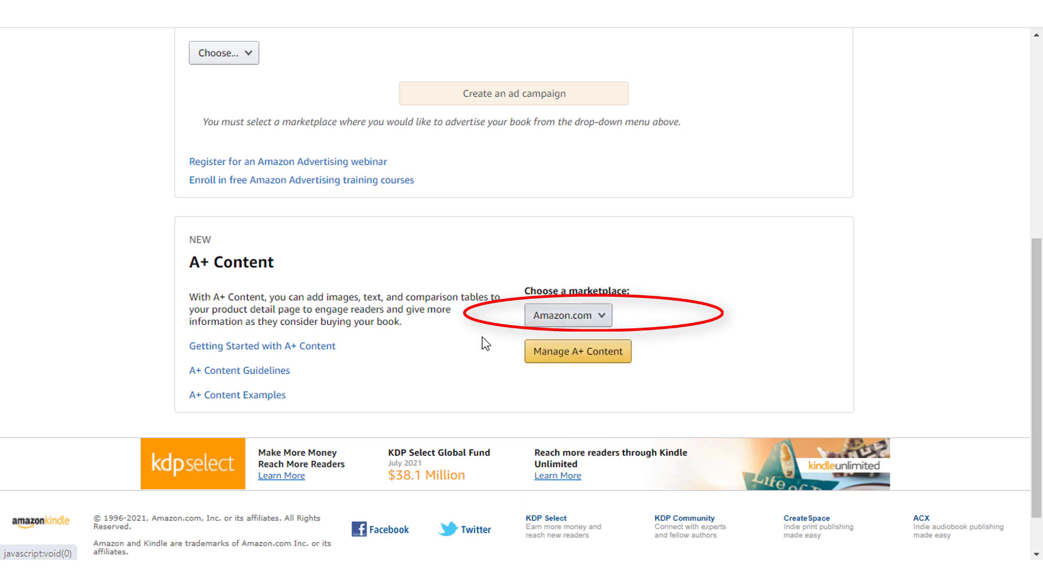
{"action": "left_click", "coordinate": [578, 363]}
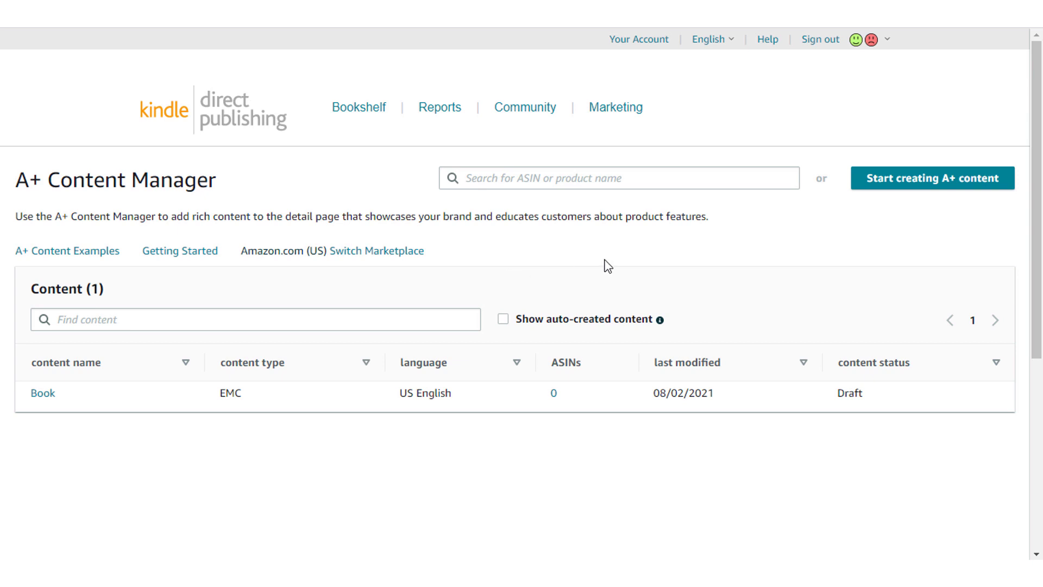
- Start new A+ content and name it "Coloring book"
{"action": "left_click", "coordinate": [907, 189]}
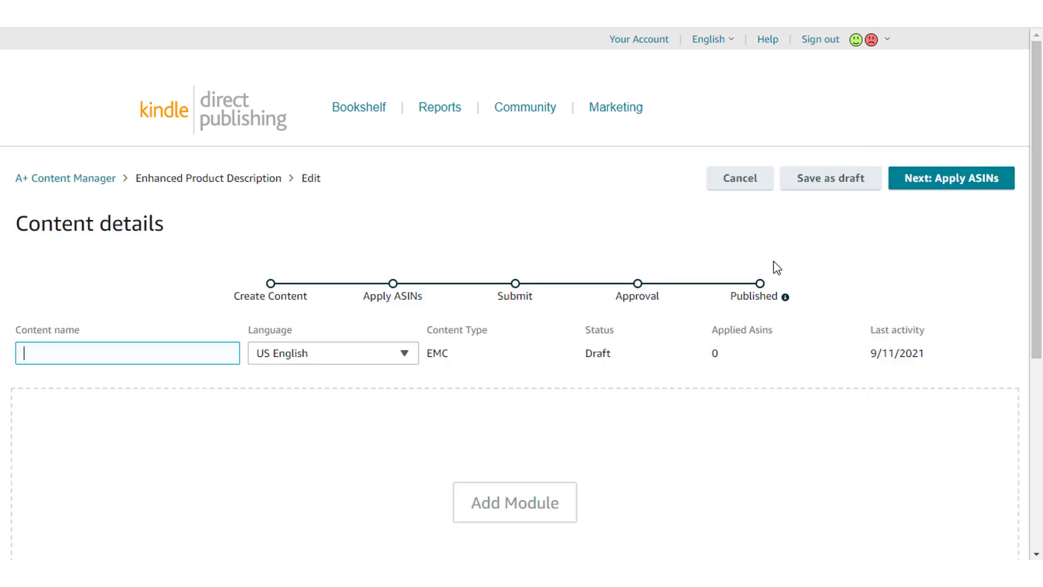
{"action": "scroll", "coordinate": [282, 442], "scroll_direction": "down", "scroll_amount": 1}
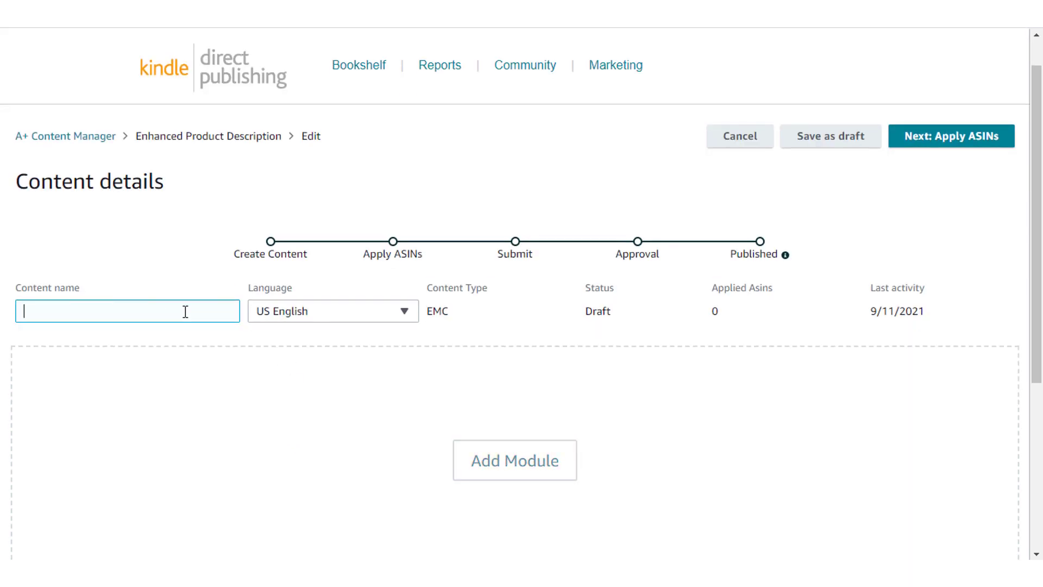
{"action": "type", "text": "Colo"}
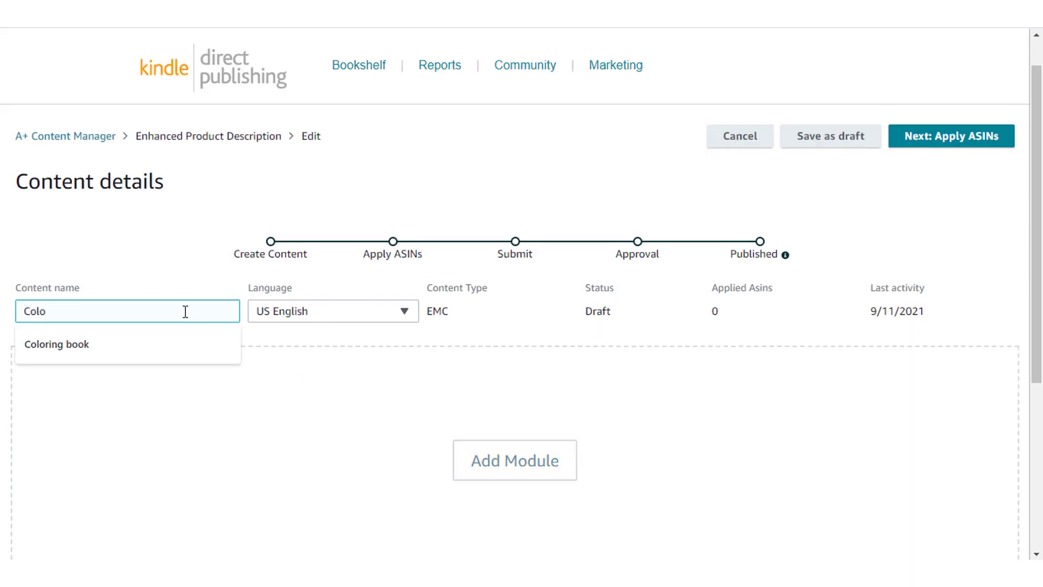
{"action": "left_click", "coordinate": [185, 344]}
- Review the available content modules and add the Standard Company Logo module
{"action": "scroll", "coordinate": [741, 356], "scroll_direction": "down", "scroll_amount": 2}
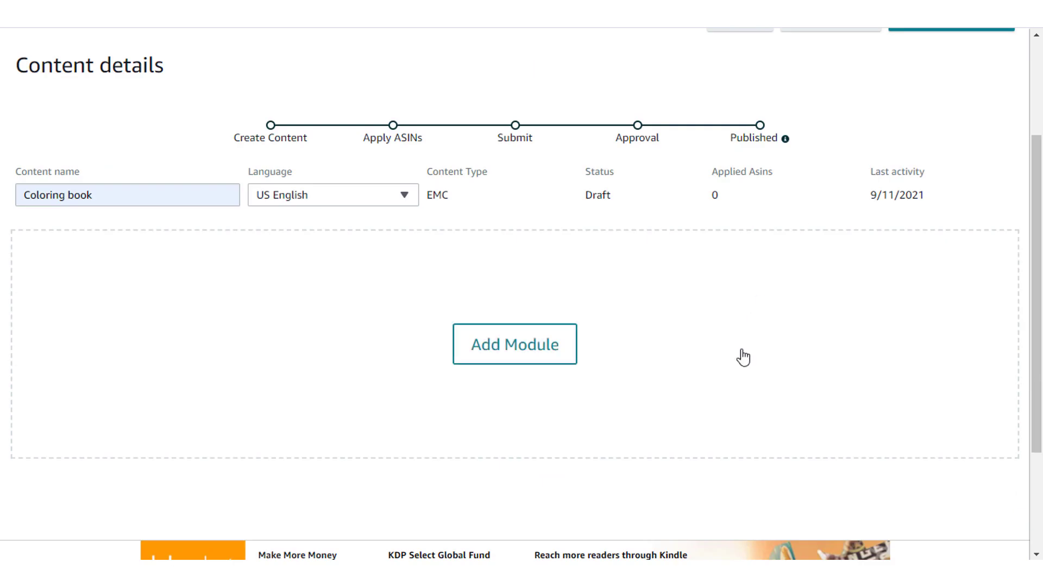
{"action": "left_click", "coordinate": [528, 365]}
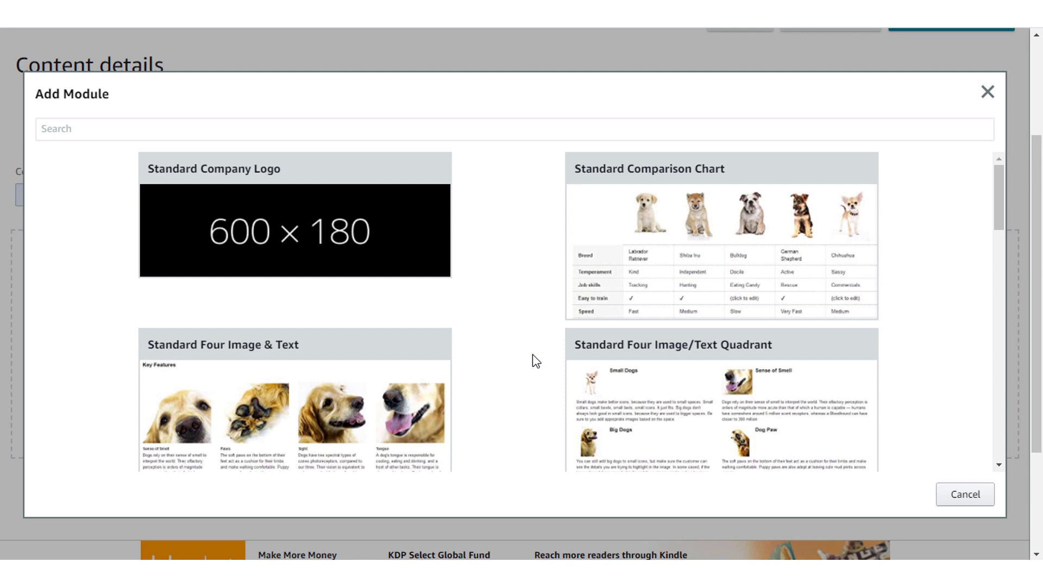
{"action": "scroll", "coordinate": [536, 361], "scroll_direction": "down", "scroll_amount": 1}
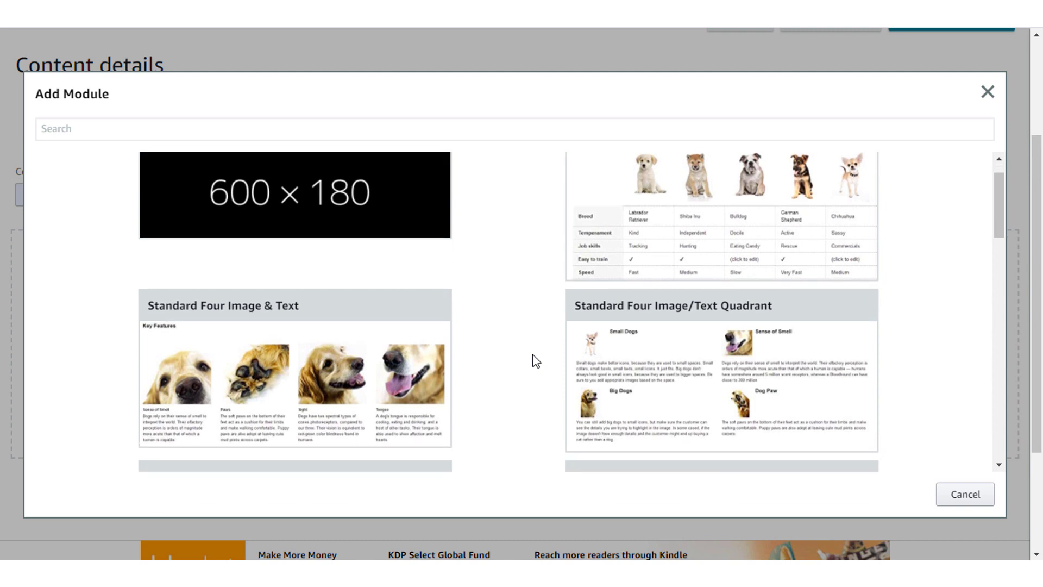
{"action": "scroll", "coordinate": [536, 361], "scroll_direction": "down", "scroll_amount": 1}
{"action": "scroll", "coordinate": [536, 361], "scroll_direction": "down", "scroll_amount": 1}
{"action": "scroll", "coordinate": [537, 361], "scroll_direction": "down", "scroll_amount": 3}
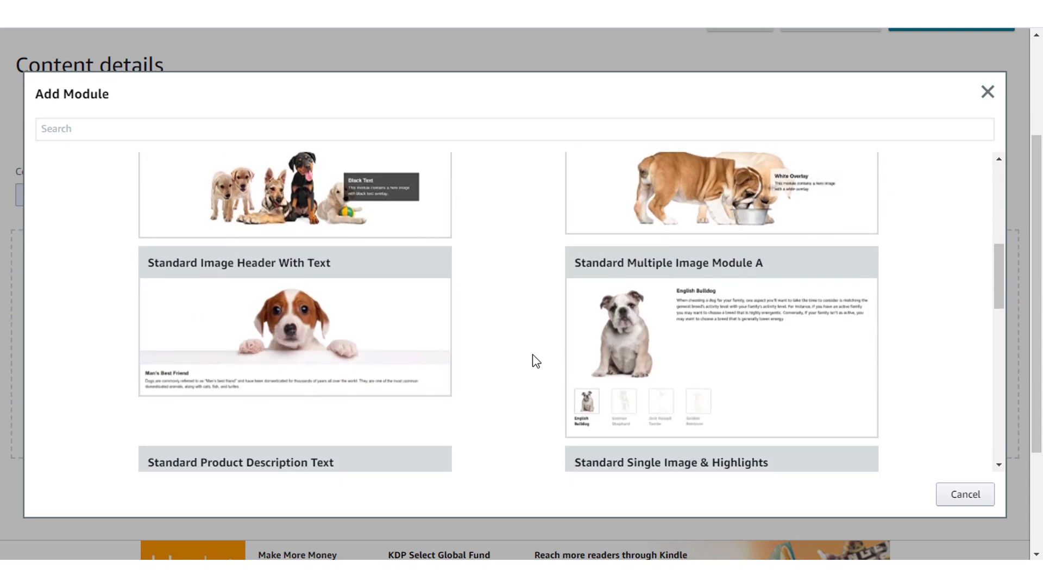
{"action": "scroll", "coordinate": [536, 360], "scroll_direction": "down", "scroll_amount": 1}
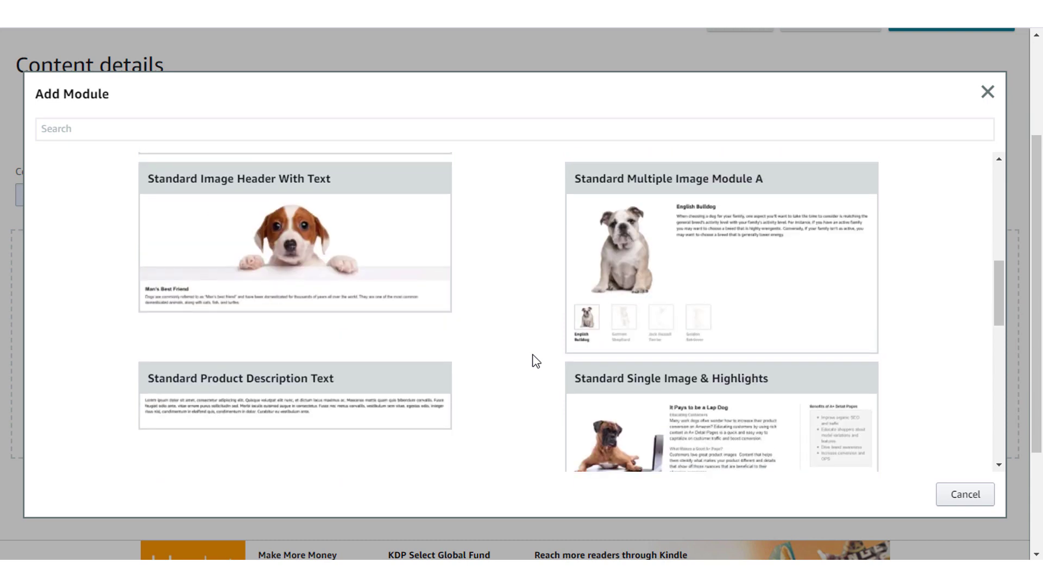
{"action": "scroll", "coordinate": [536, 361], "scroll_direction": "down", "scroll_amount": 6}
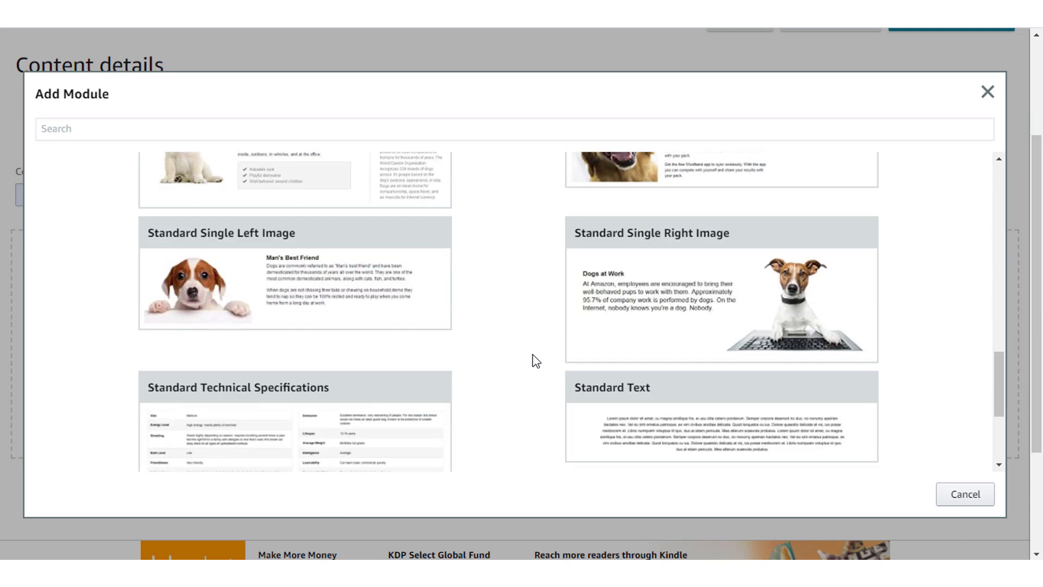
{"action": "scroll", "coordinate": [536, 361], "scroll_direction": "up", "scroll_amount": 14}
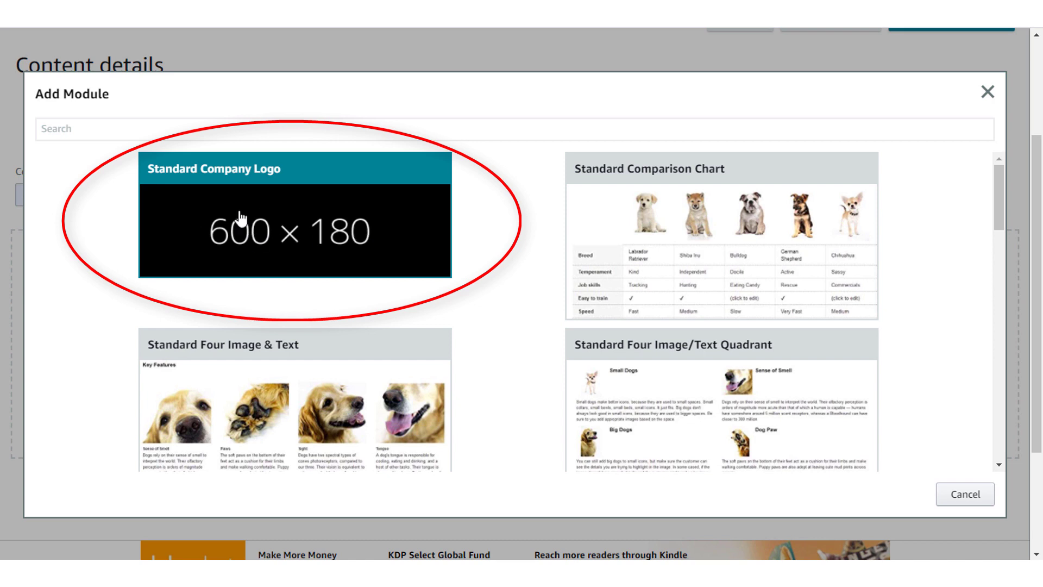
{"action": "left_click", "coordinate": [274, 228]}
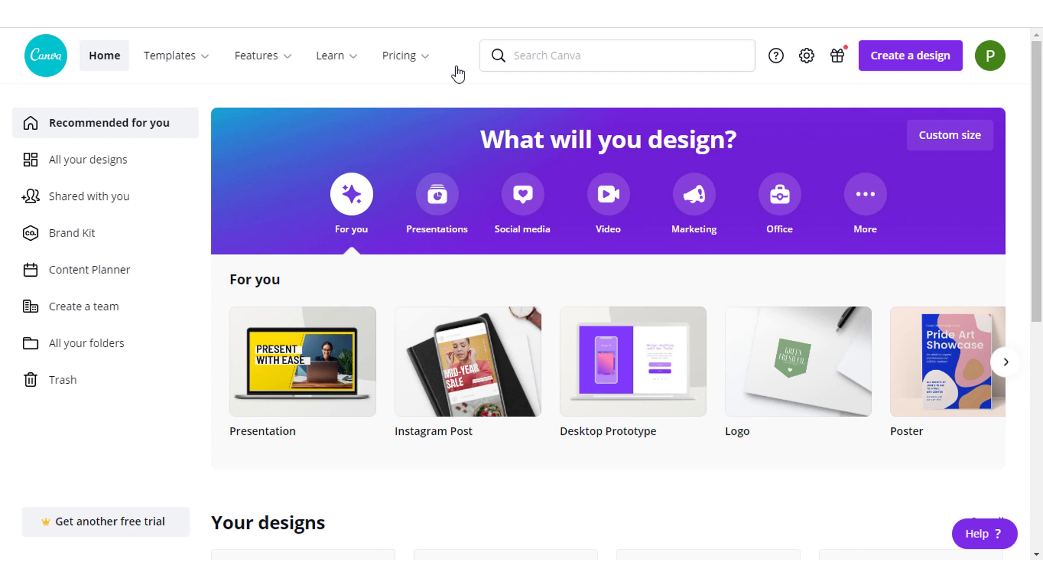
- Switch to Canva and create a blank custom-size design of 600 × 180 px
{"action": "left_click", "coordinate": [905, 65]}
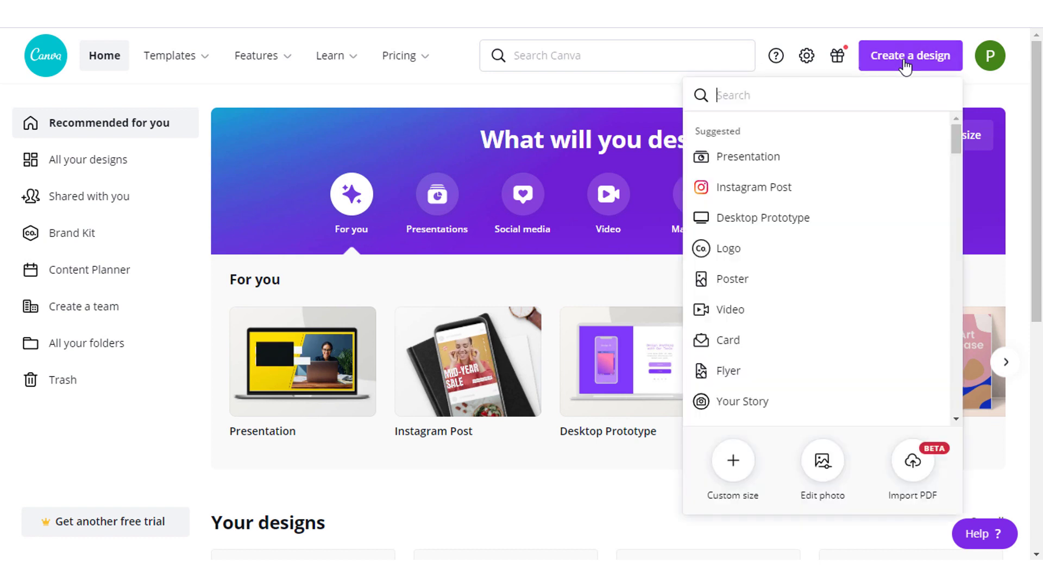
{"action": "left_click", "coordinate": [733, 467]}
{"action": "type", "text": "600"}
{"action": "left_click", "coordinate": [827, 145]}
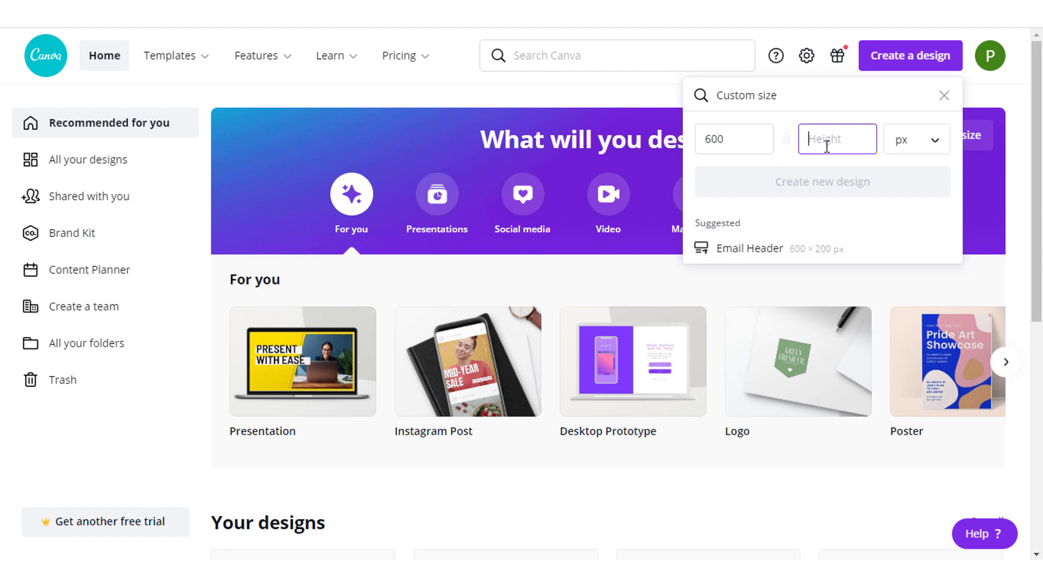
{"action": "type", "text": "180"}
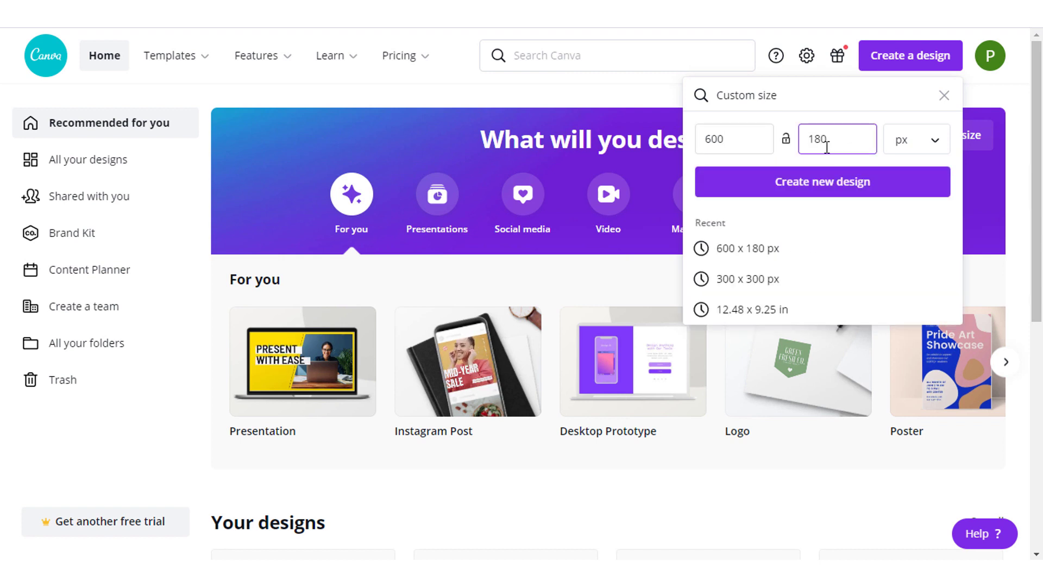
{"action": "left_click", "coordinate": [813, 187]}
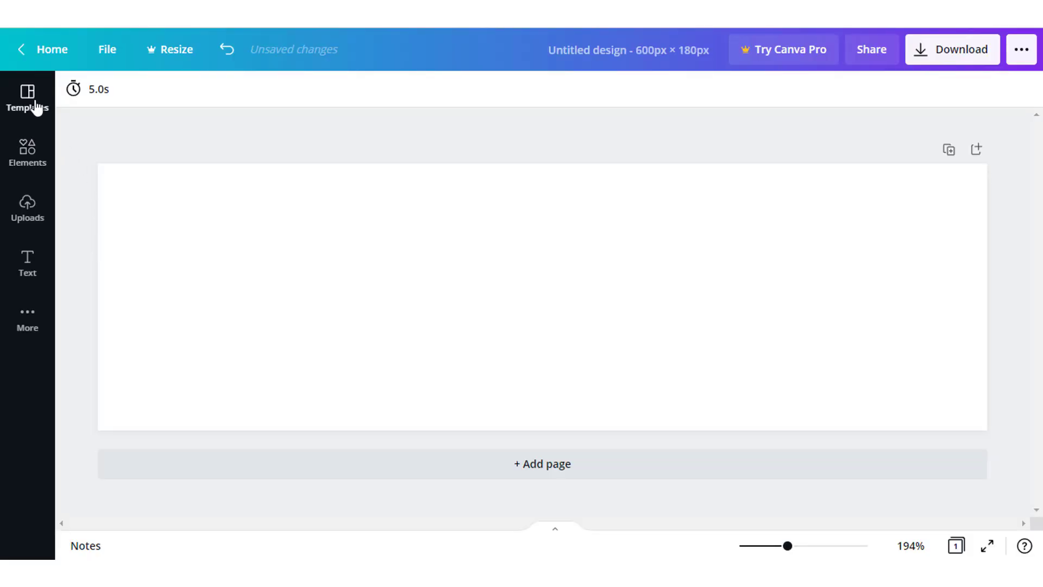
- Browse the banner templates and apply the yellow "SIGN UP TODAY" yoga template to the blank design
{"action": "left_click", "coordinate": [35, 105]}
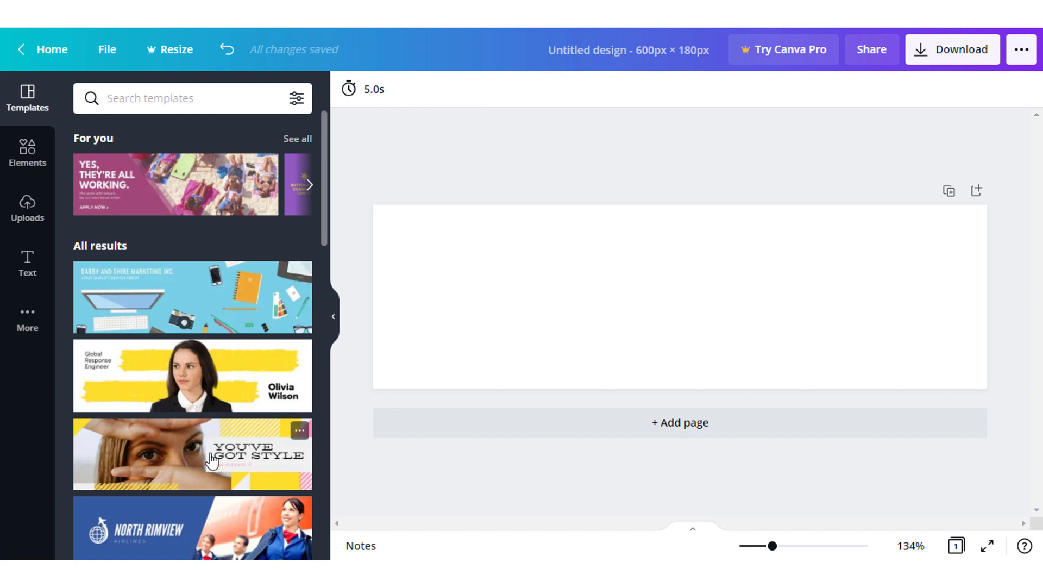
{"action": "scroll", "coordinate": [212, 460], "scroll_direction": "down", "scroll_amount": 3}
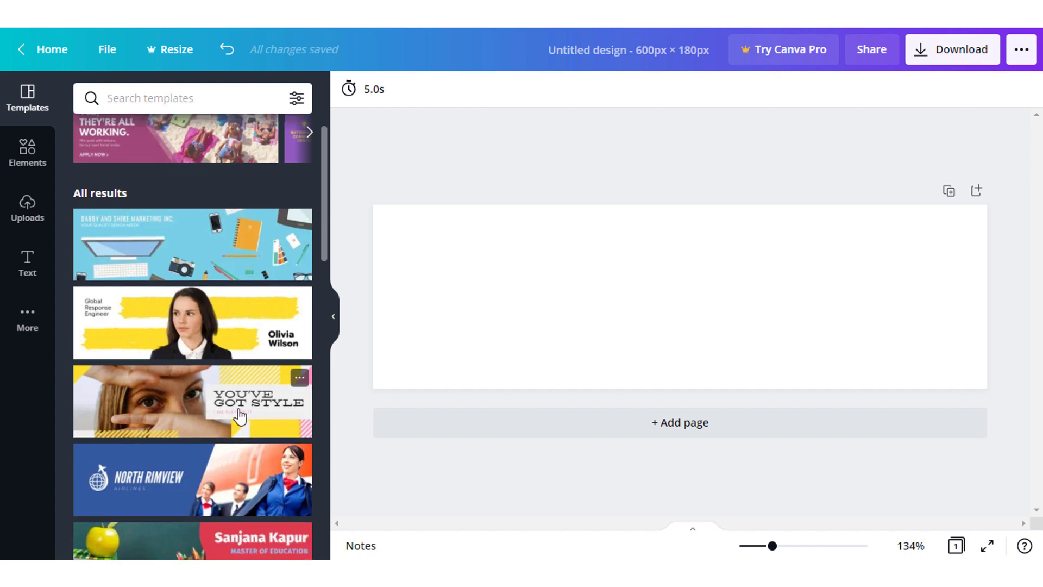
{"action": "scroll", "coordinate": [208, 477], "scroll_direction": "down", "scroll_amount": 2}
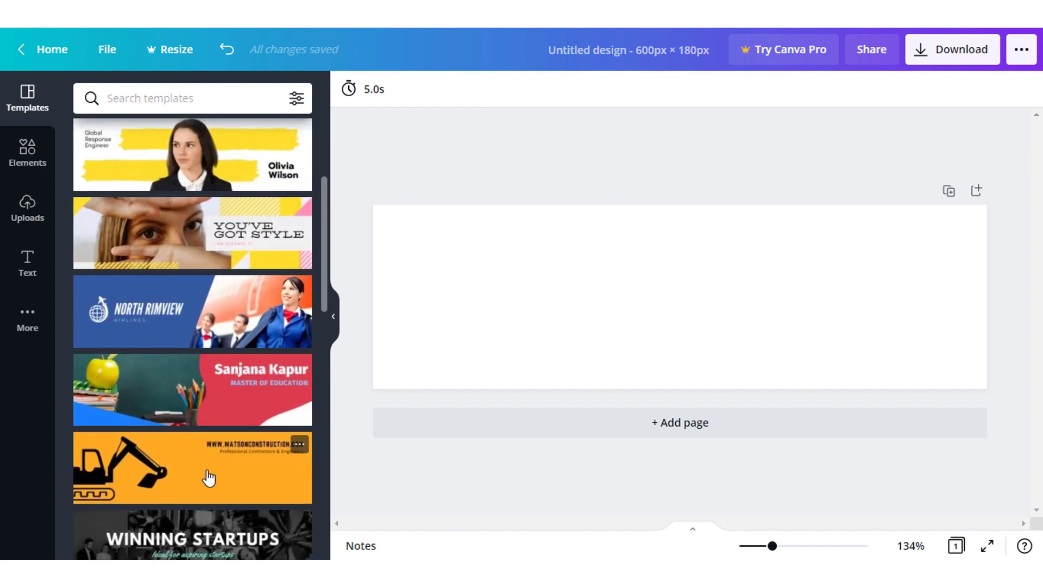
{"action": "scroll", "coordinate": [208, 477], "scroll_direction": "down", "scroll_amount": 3}
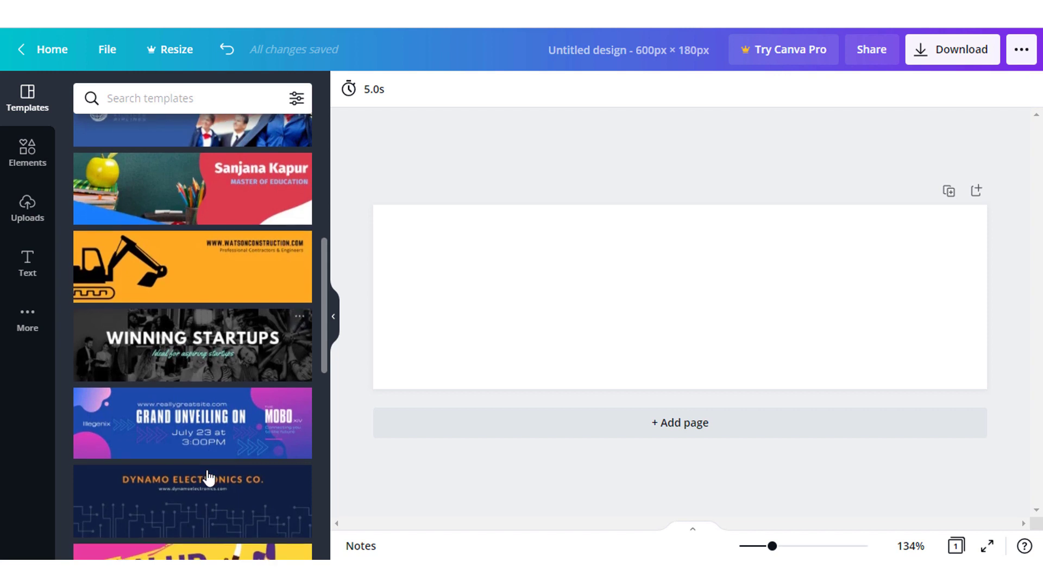
{"action": "scroll", "coordinate": [208, 477], "scroll_direction": "down", "scroll_amount": 5}
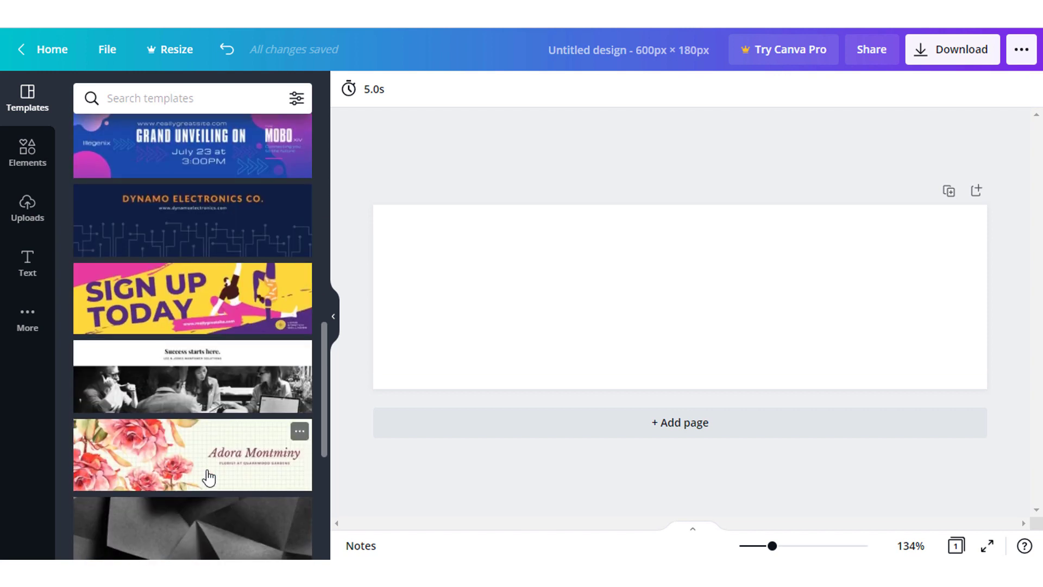
{"action": "scroll", "coordinate": [208, 477], "scroll_direction": "down", "scroll_amount": 3}
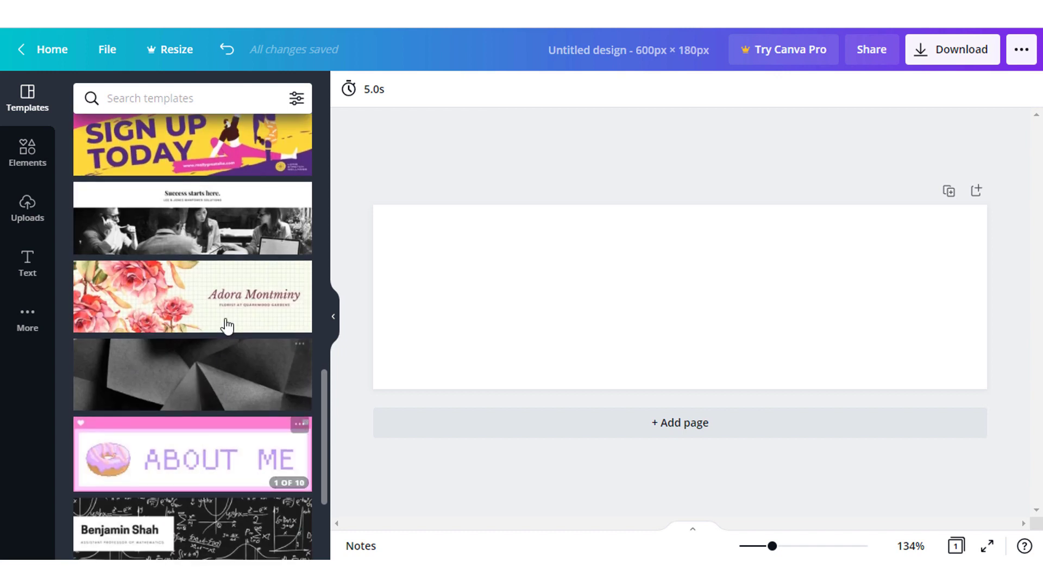
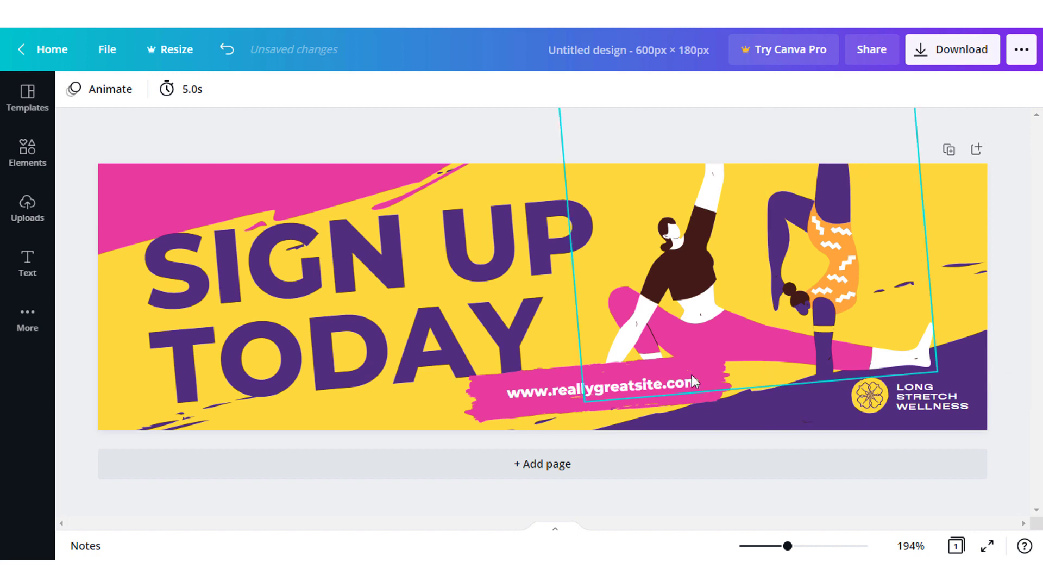
- Delete the website address and the pink brush stroke behind it from the banner
{"action": "left_click", "coordinate": [641, 389]}
{"action": "key", "text": "Delete"}
{"action": "left_click", "coordinate": [641, 389]}
{"action": "key", "text": "Delete"}
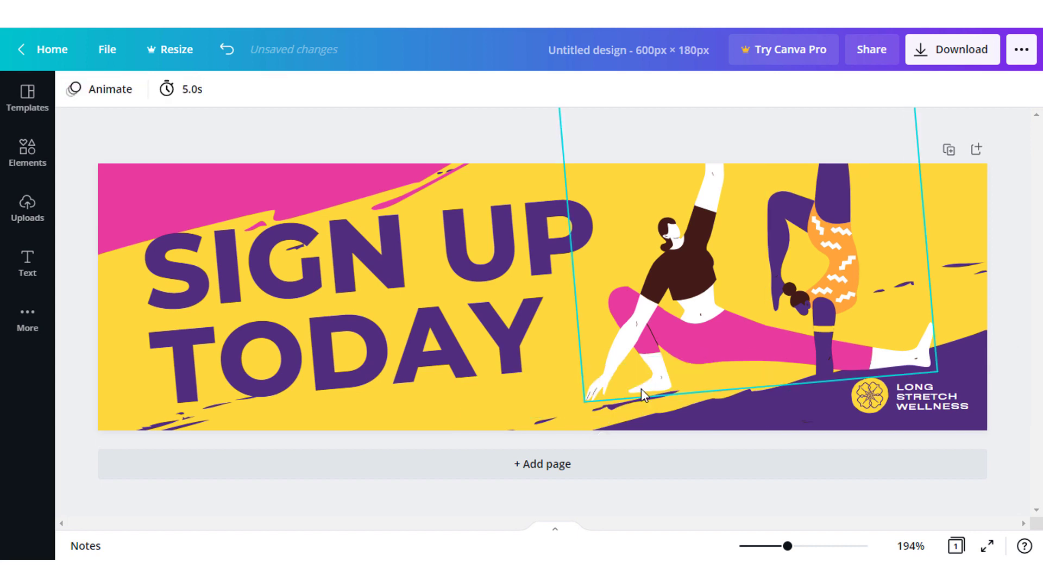
- Replace the "SIGN UP TODAY" headline with "LET'S TAKE A LOOK INSIDE"
{"action": "left_click", "coordinate": [416, 334]}
{"action": "double_click", "coordinate": [417, 334]}
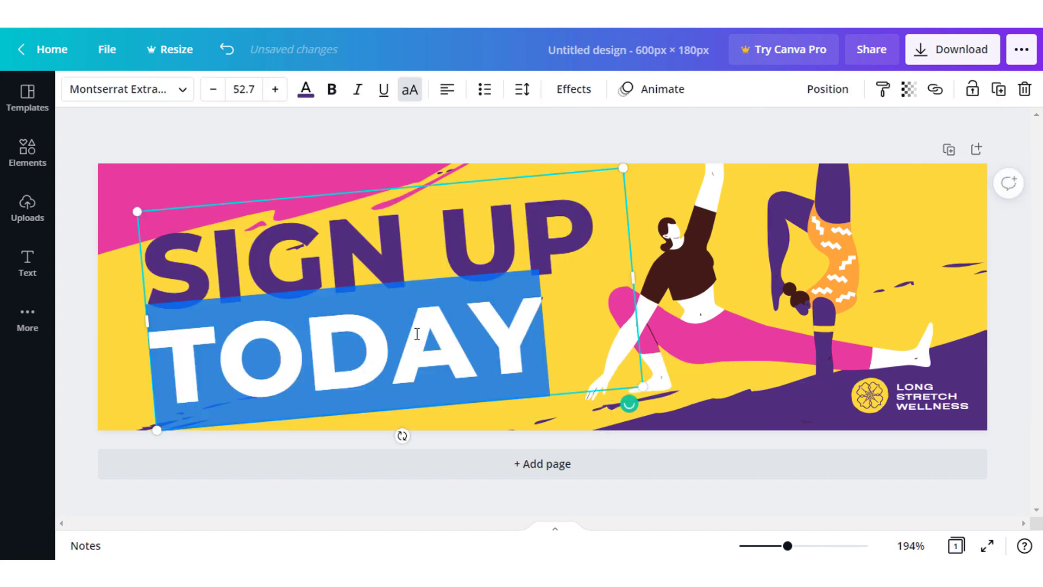
{"action": "key", "text": "ctrl+a"}
{"action": "type", "text": "LET"}
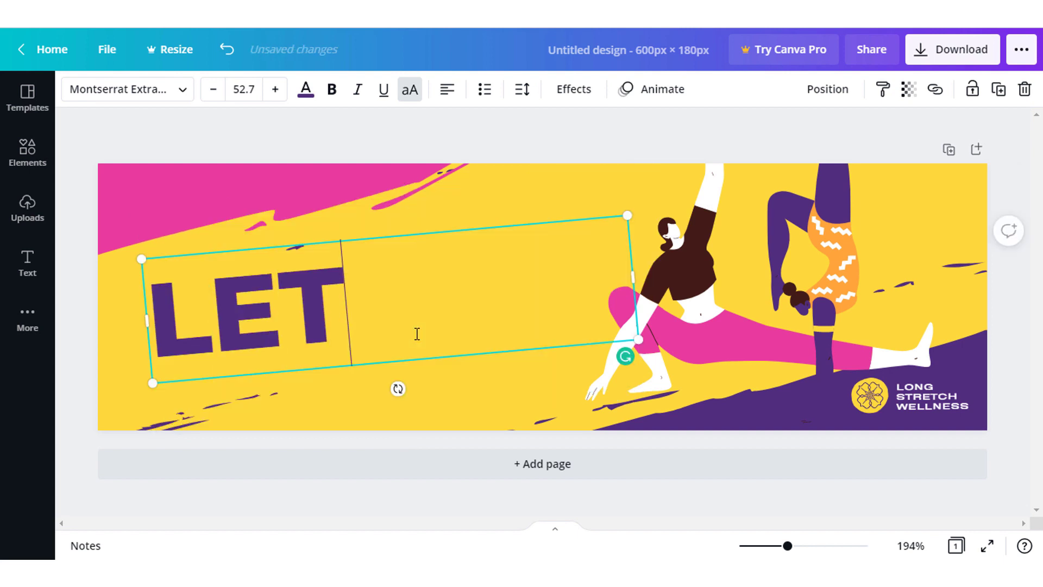
{"action": "type", "text": "'S TA"}
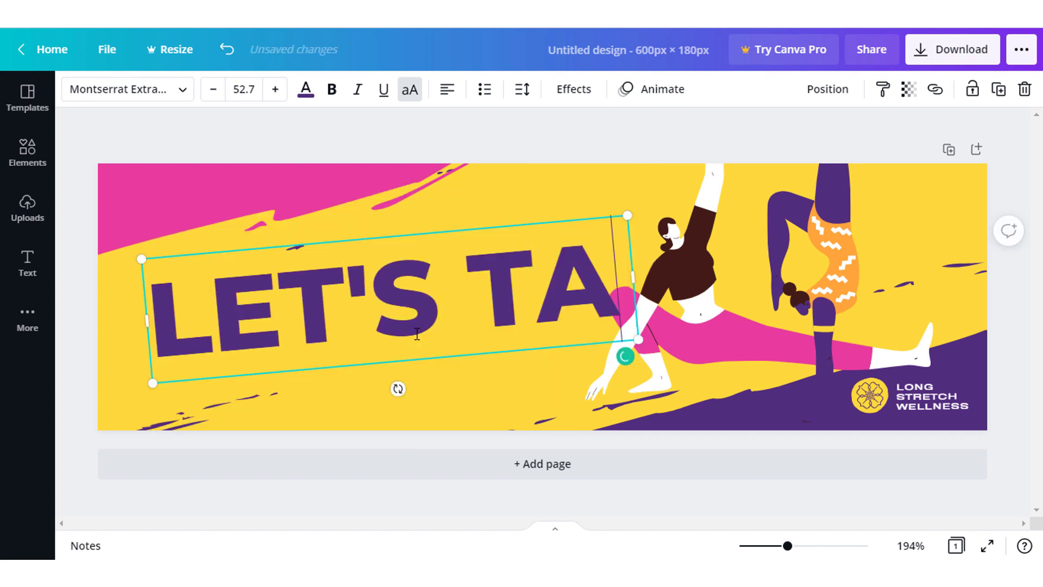
{"action": "type", "text": "KE A "}
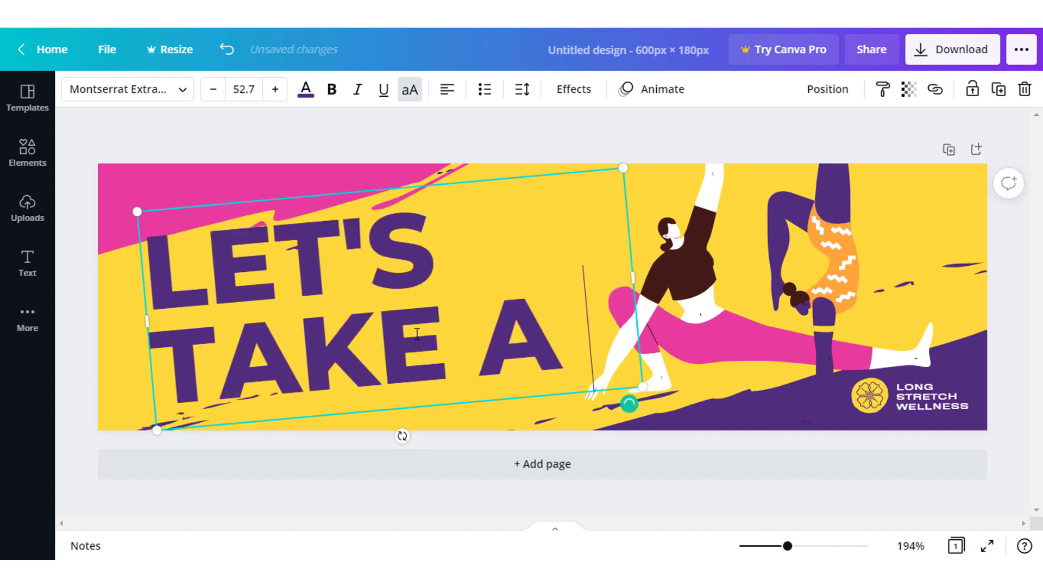
{"action": "type", "text": "LOOK INSIDE"}
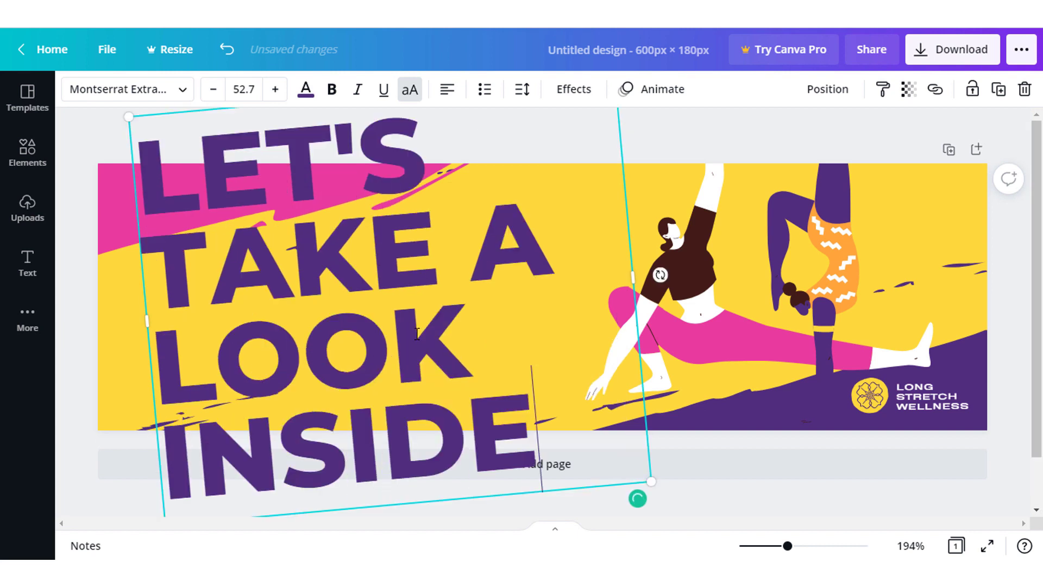
- Reduce the whole headline's font size to 30.7 and move the text block slightly upward
{"action": "key", "text": "ctrl+a"}
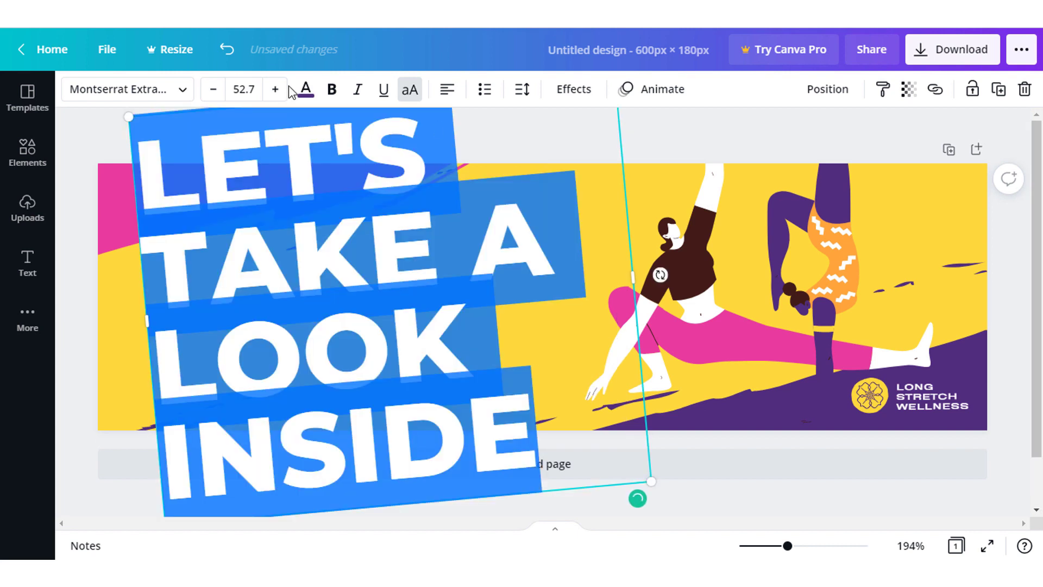
{"action": "left_click", "coordinate": [216, 89]}
{"action": "left_click", "coordinate": [216, 90]}
{"action": "left_click", "coordinate": [215, 89]}
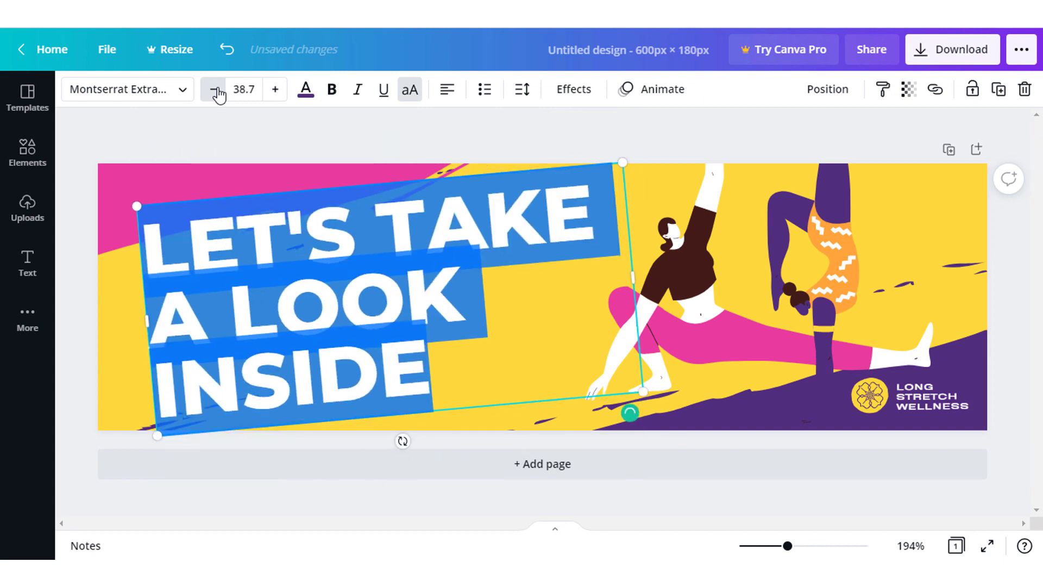
{"action": "left_click", "coordinate": [216, 89]}
{"action": "left_click", "coordinate": [215, 90]}
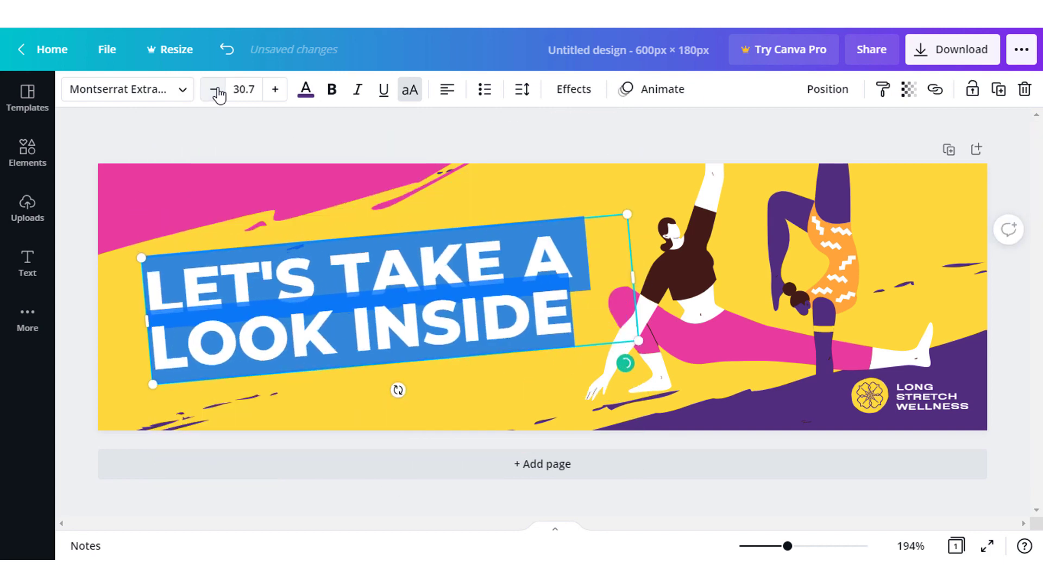
{"action": "left_click", "coordinate": [244, 139]}
{"action": "left_click", "coordinate": [387, 298]}
{"action": "left_click_drag", "start_coordinate": [387, 298], "coordinate": [383, 277]}
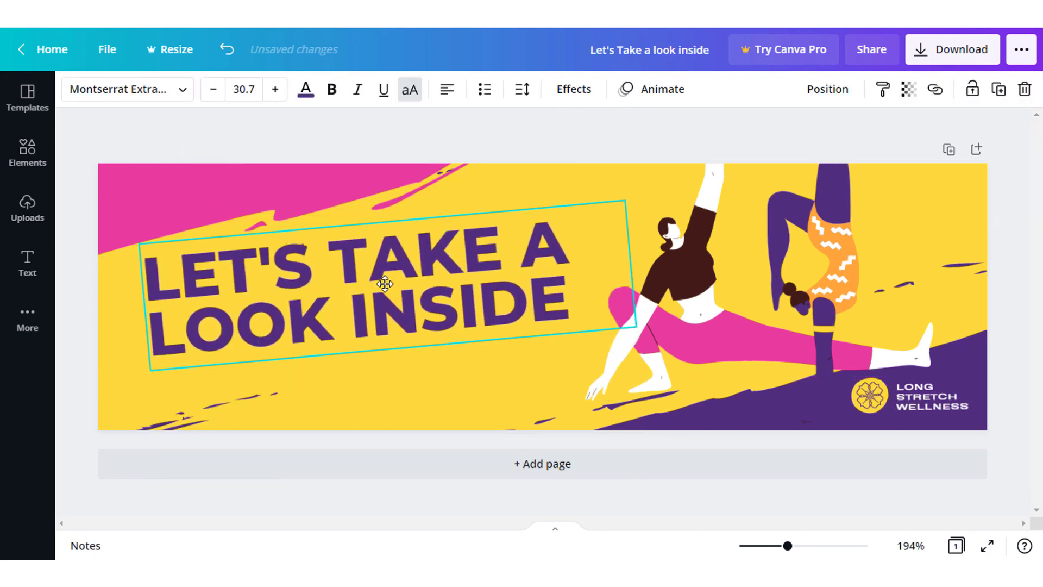
- Replace the "LONG STRETCH WELLNESS" text beside the flower logo with "ADULT COLORING BOOK"
{"action": "double_click", "coordinate": [930, 396]}
{"action": "left_click", "coordinate": [1006, 322]}
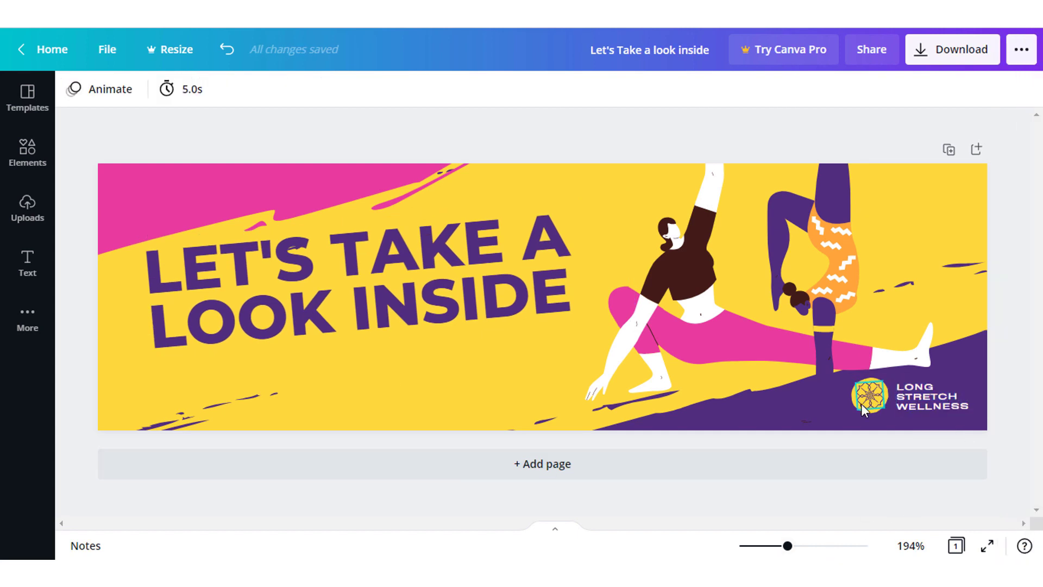
{"action": "double_click", "coordinate": [921, 401]}
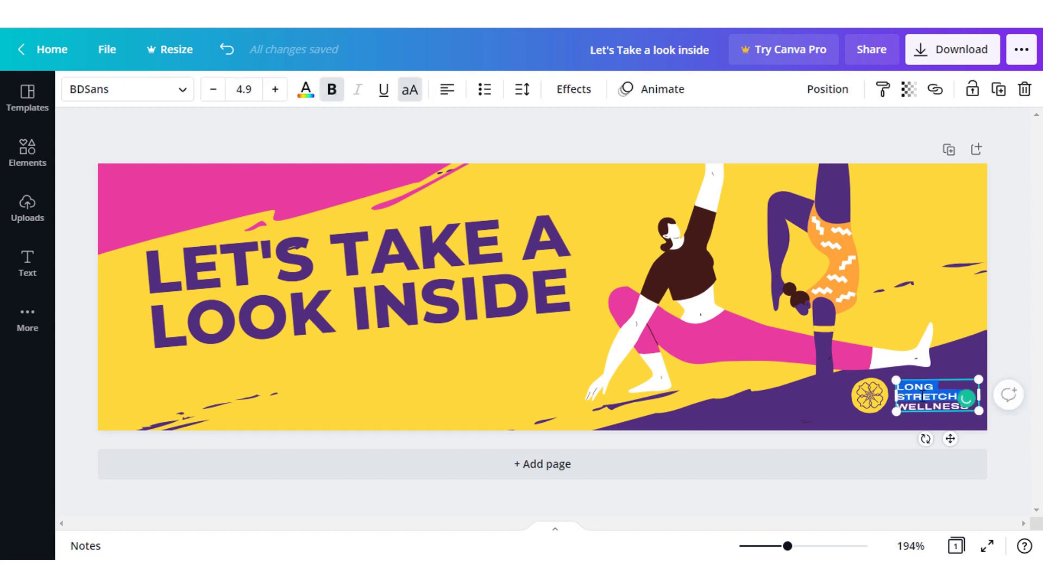
{"action": "type", "text": "AD"}
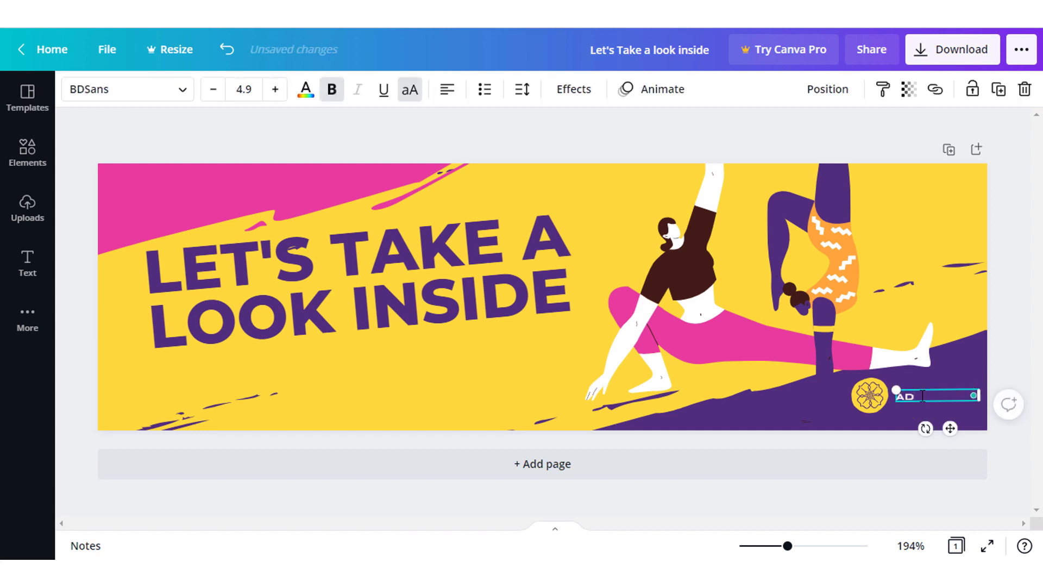
{"action": "type", "text": "ULT CONL"}
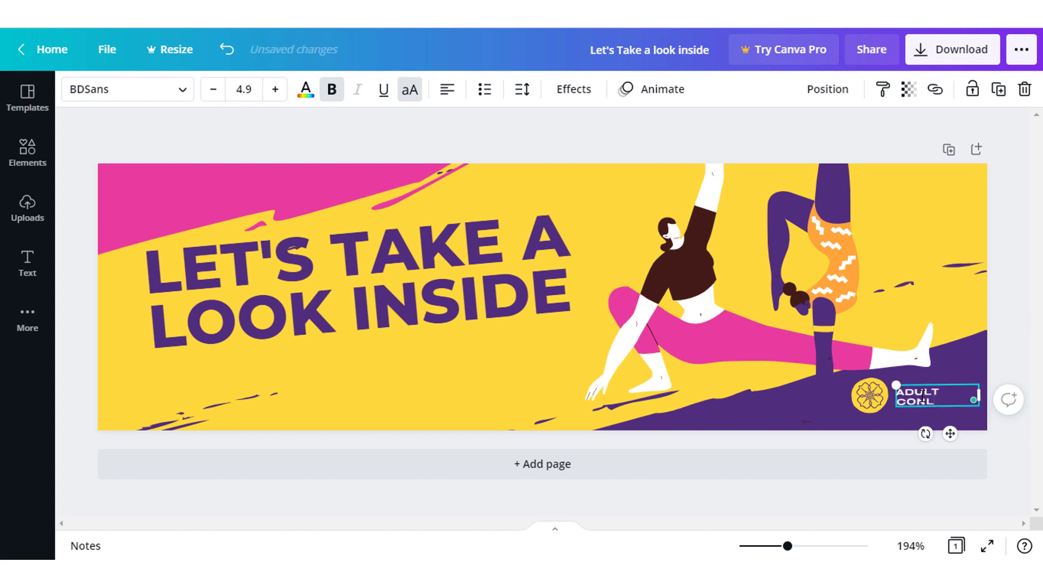
{"action": "key", "text": "BackSpace"}
{"action": "key", "text": "BackSpace"}
{"action": "type", "text": "LO"}
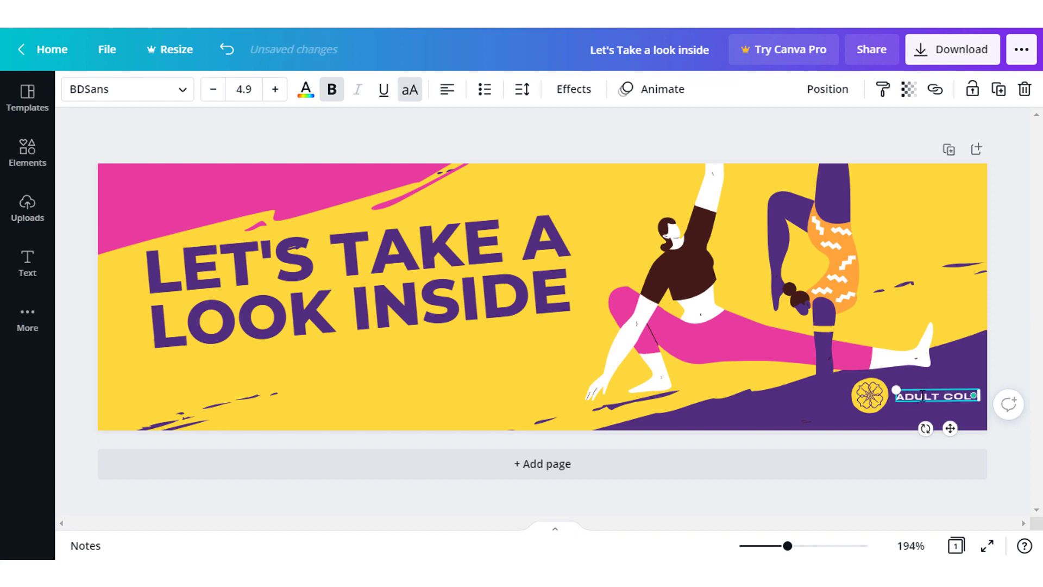
{"action": "type", "text": "RING BOOK"}
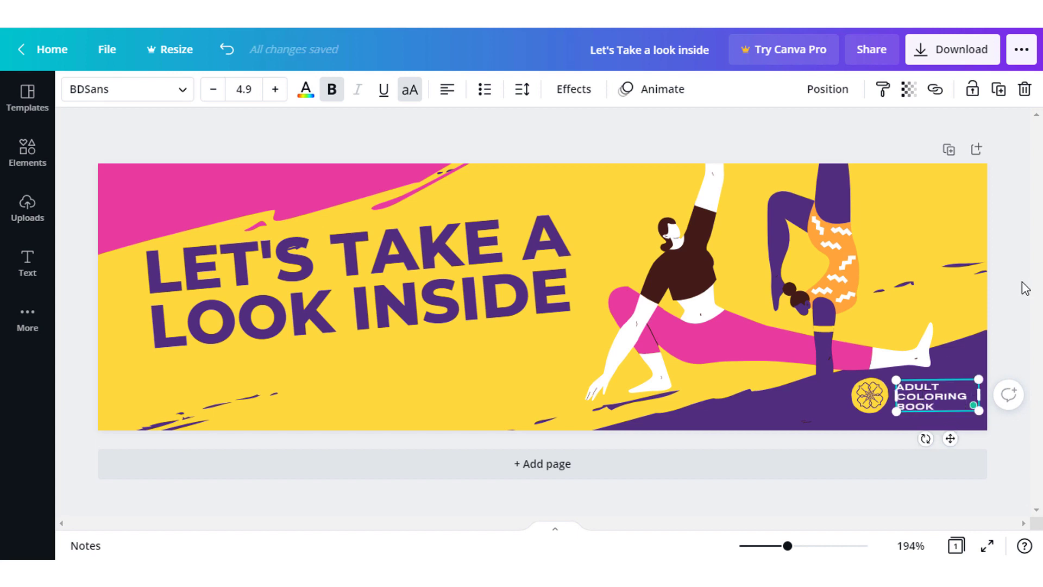
{"action": "left_click", "coordinate": [1020, 287]}
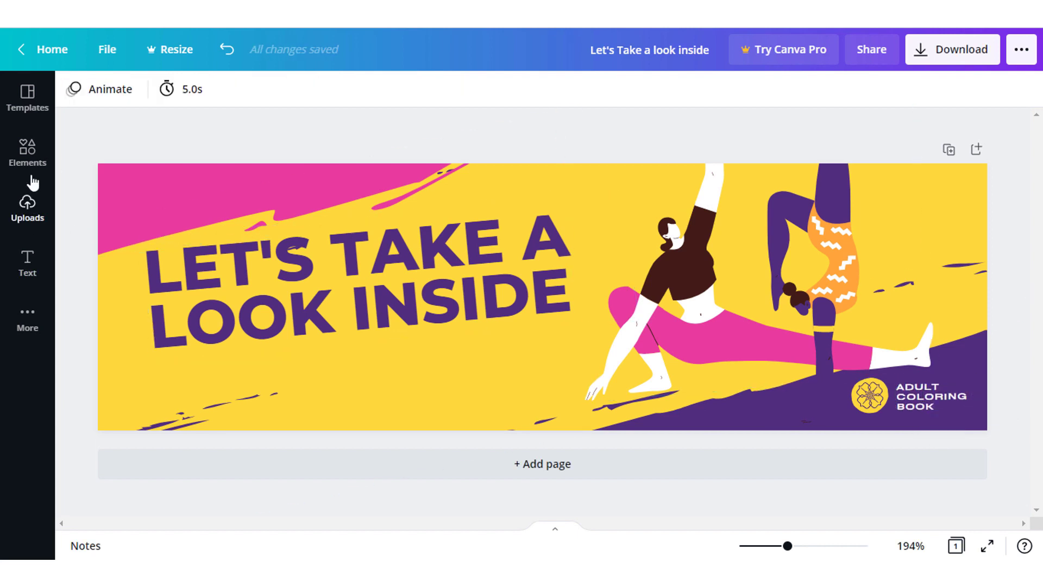
- Search the elements for "arrows" and add the free white curved arrow to the banner
{"action": "left_click", "coordinate": [34, 155]}
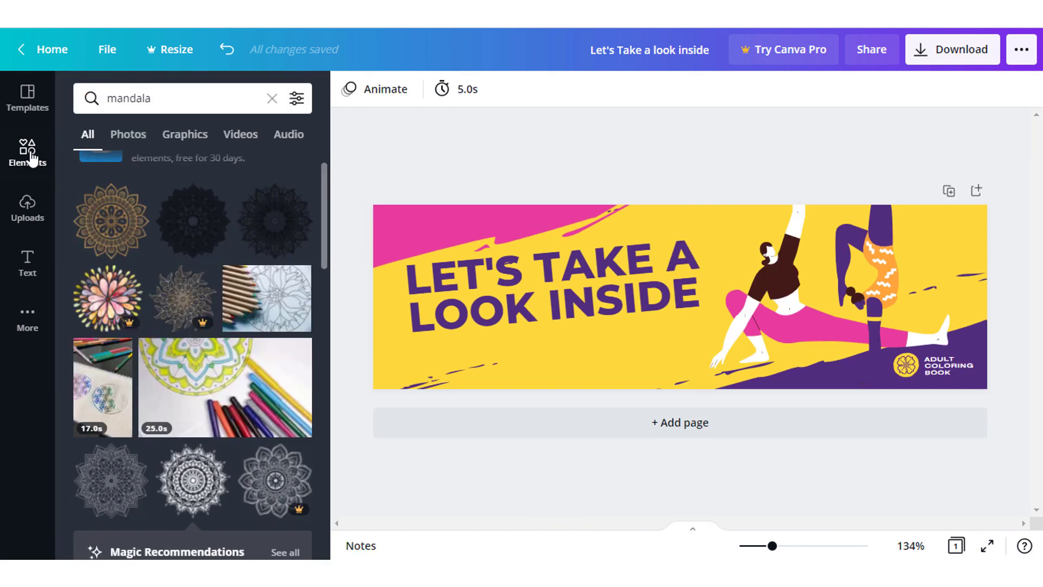
{"action": "left_click", "coordinate": [151, 99]}
{"action": "type", "text": "arr"}
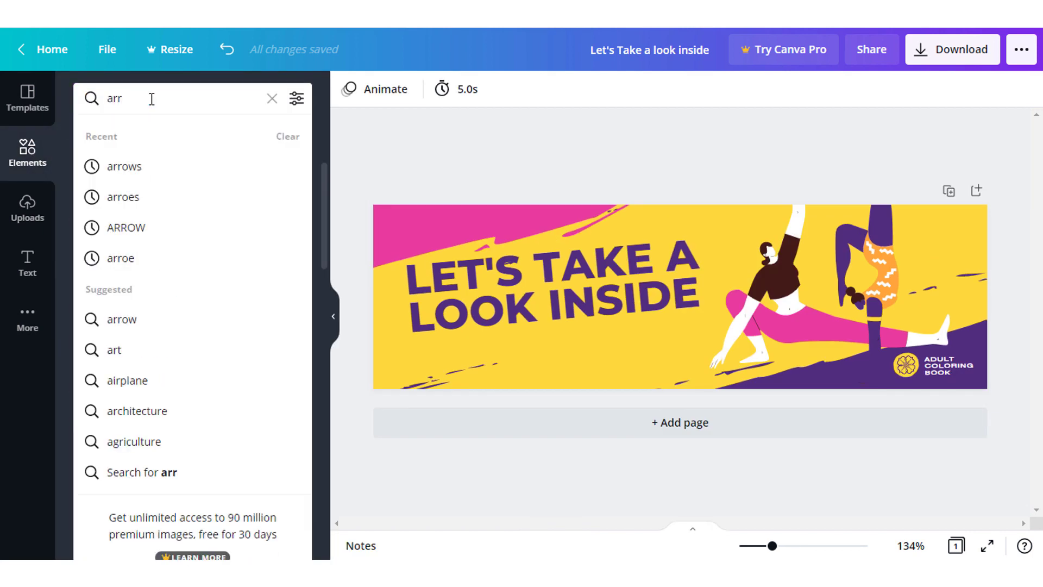
{"action": "left_click", "coordinate": [132, 164]}
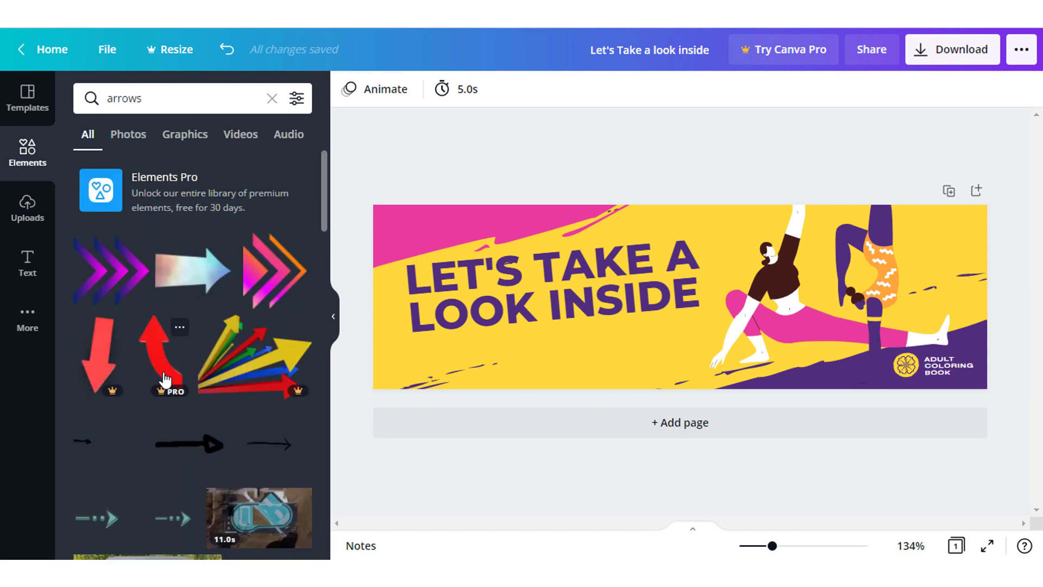
{"action": "scroll", "coordinate": [228, 359], "scroll_direction": "down", "scroll_amount": 5}
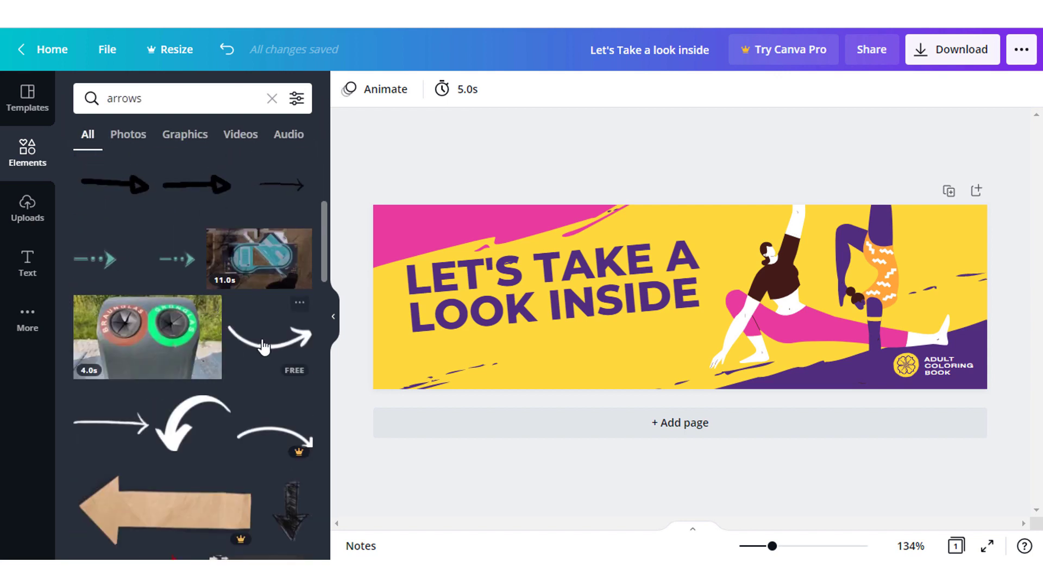
{"action": "left_click", "coordinate": [263, 346]}
{"action": "left_click", "coordinate": [333, 317]}
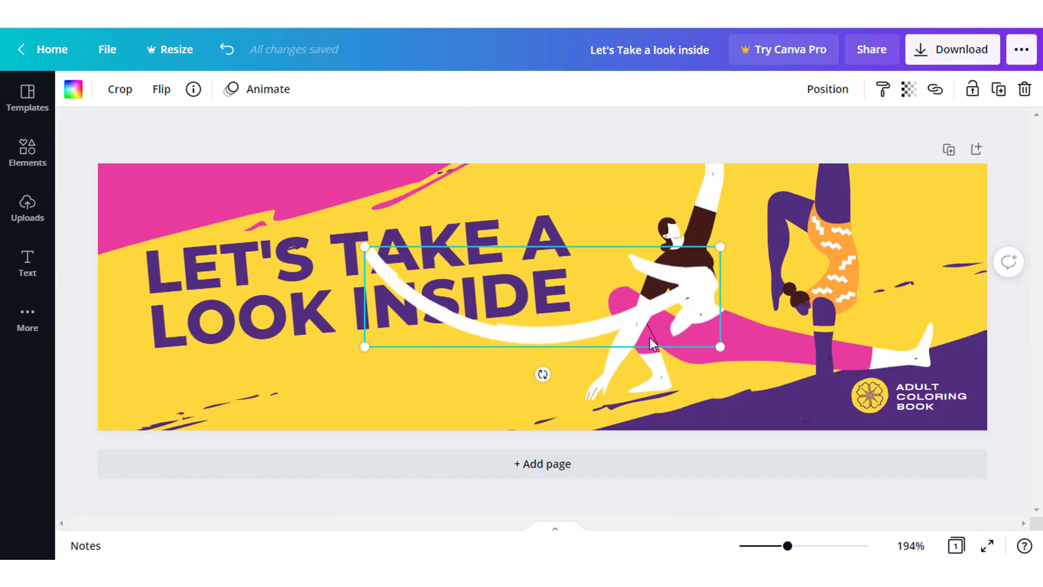
- Rotate the curved arrow to point downward, shrink it, and place it beneath the word "LOOK" at the banner's lower edge
{"action": "left_click_drag", "start_coordinate": [542, 373], "coordinate": [400, 337]}
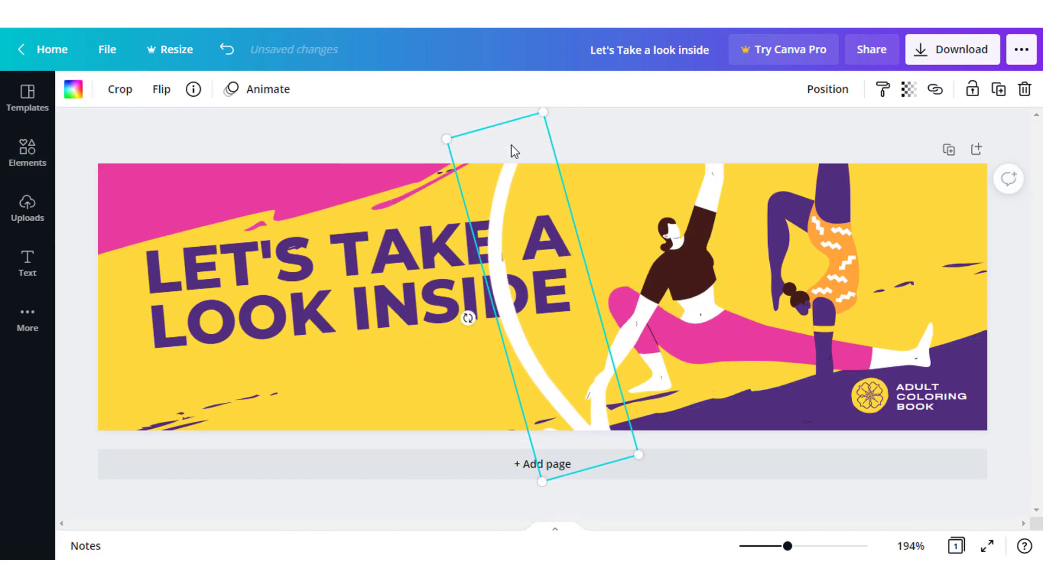
{"action": "left_click_drag", "start_coordinate": [543, 112], "coordinate": [303, 361]}
{"action": "left_click_drag", "start_coordinate": [353, 451], "coordinate": [312, 427]}
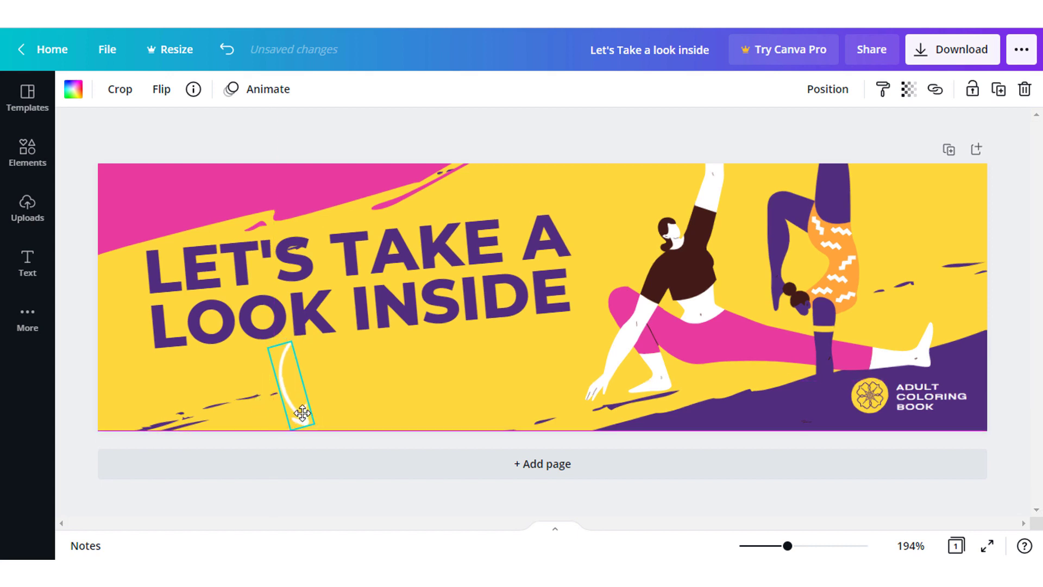
- Recolor the curved arrow with the coral pink from the document colors
{"action": "left_click", "coordinate": [73, 89]}
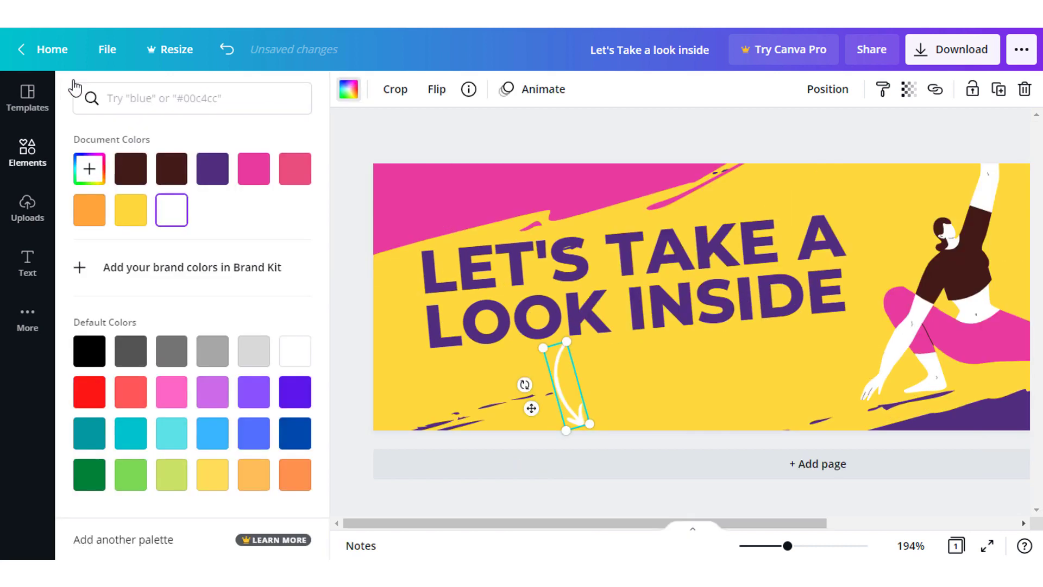
{"action": "left_click", "coordinate": [253, 169]}
{"action": "left_click", "coordinate": [295, 170]}
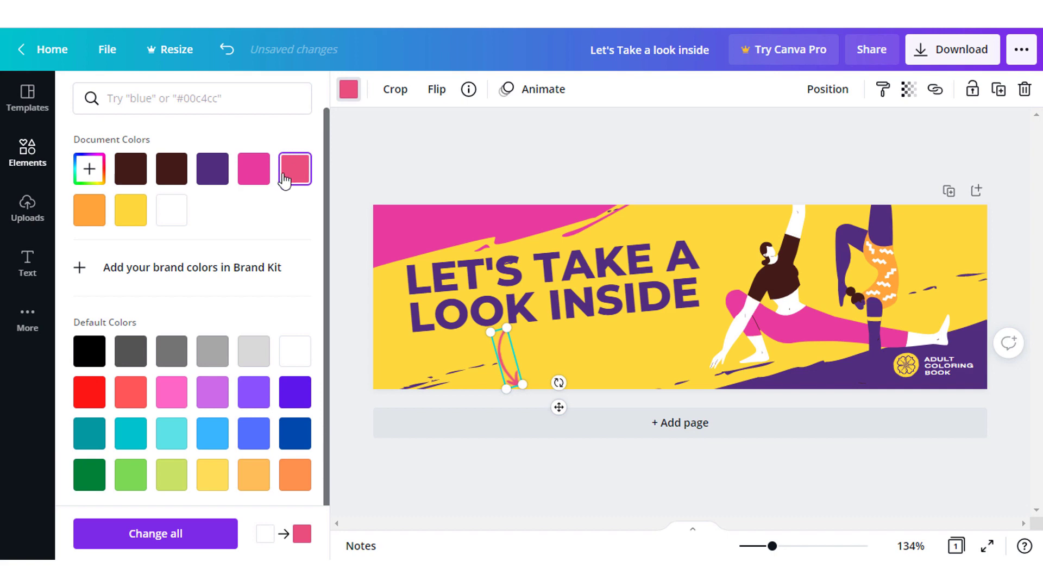
{"action": "left_click", "coordinate": [533, 134]}
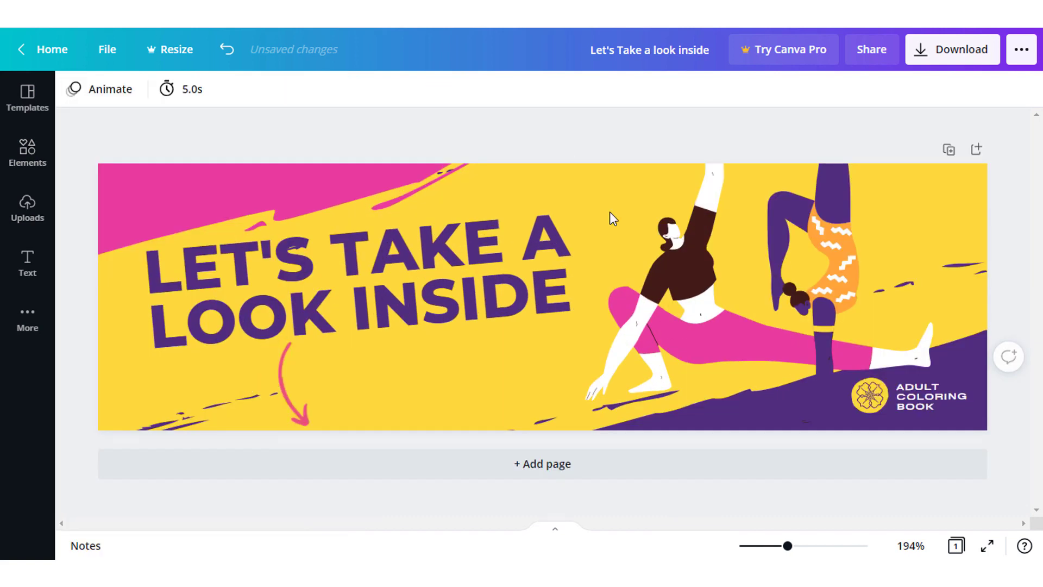
- Duplicate the coral pink curved arrow twice and space the copies in a row to its right beneath the "LOOK INSIDE" text
{"action": "left_click", "coordinate": [299, 421]}
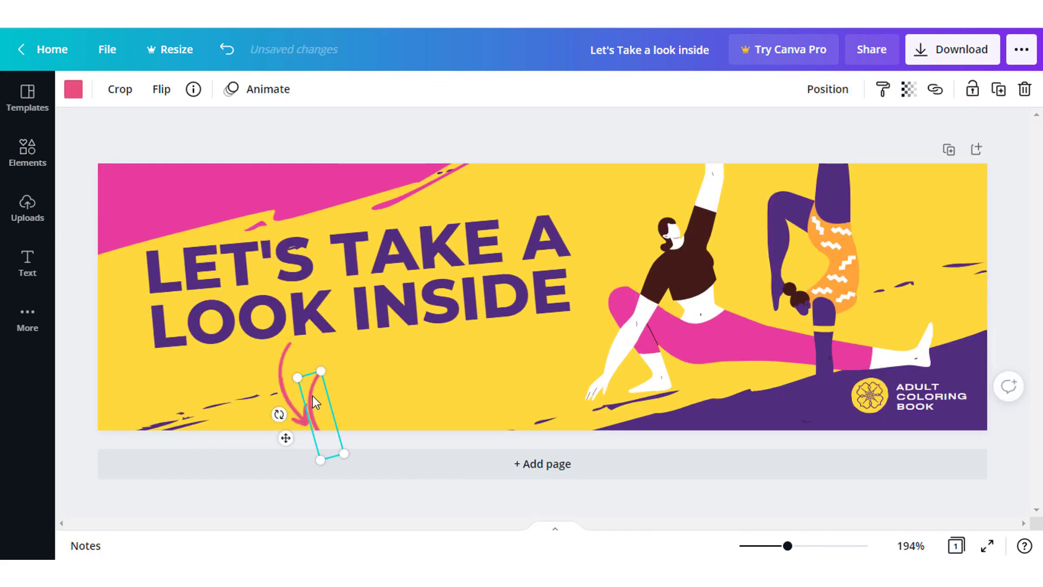
{"action": "left_click_drag", "start_coordinate": [312, 396], "coordinate": [336, 361]}
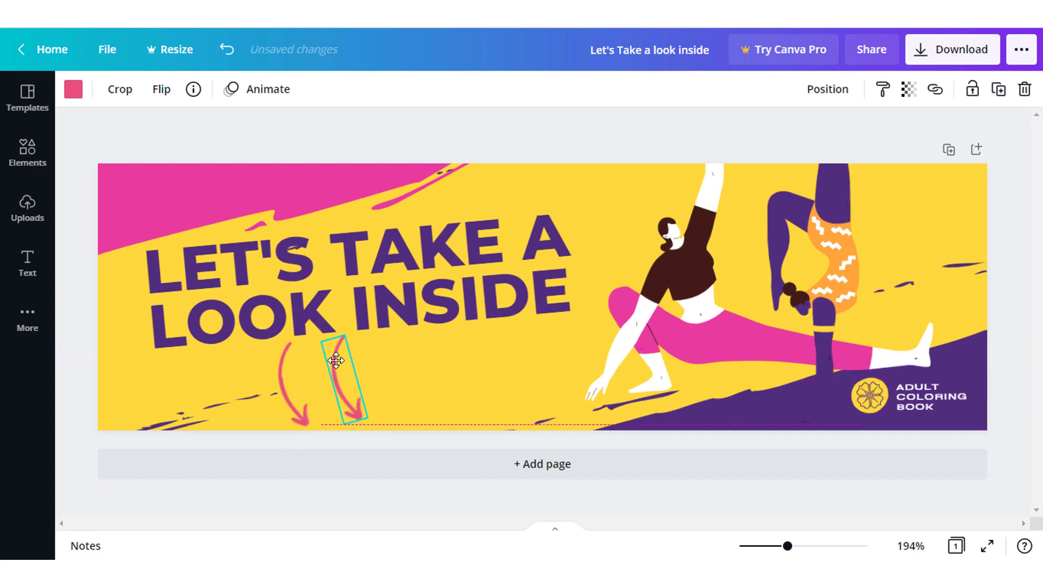
{"action": "key", "text": "ctrl+d"}
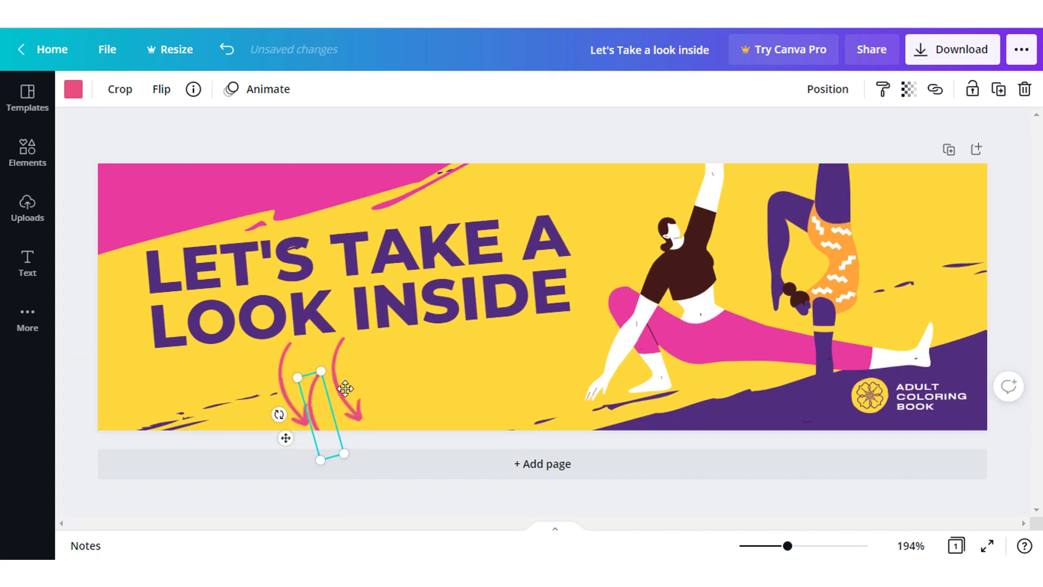
{"action": "left_click_drag", "start_coordinate": [322, 406], "coordinate": [388, 361]}
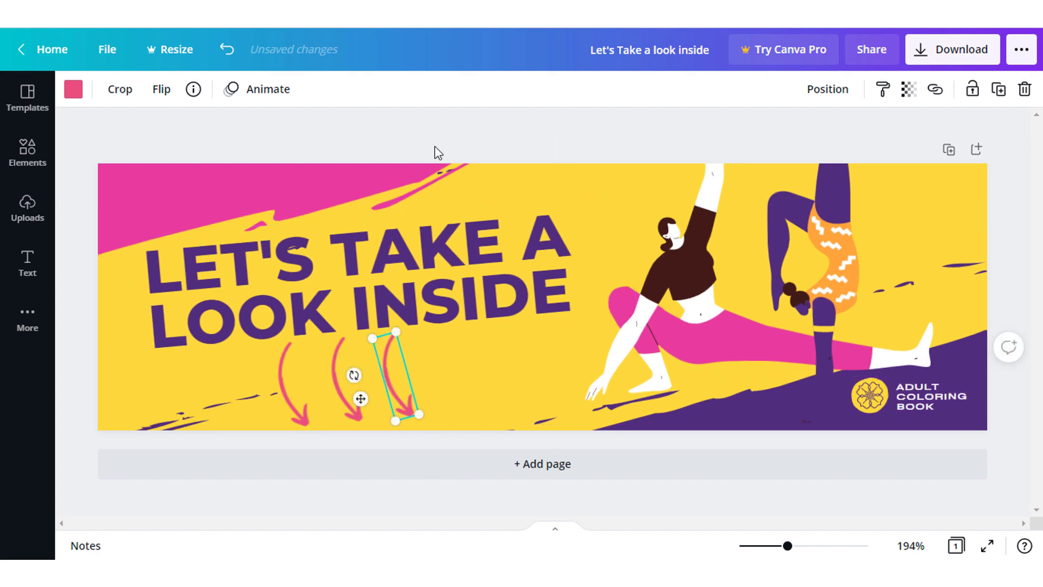
{"action": "left_click", "coordinate": [454, 119]}
- Download the finished 600 × 180 px banner as a PNG
{"action": "key", "text": "ctrl+minus"}
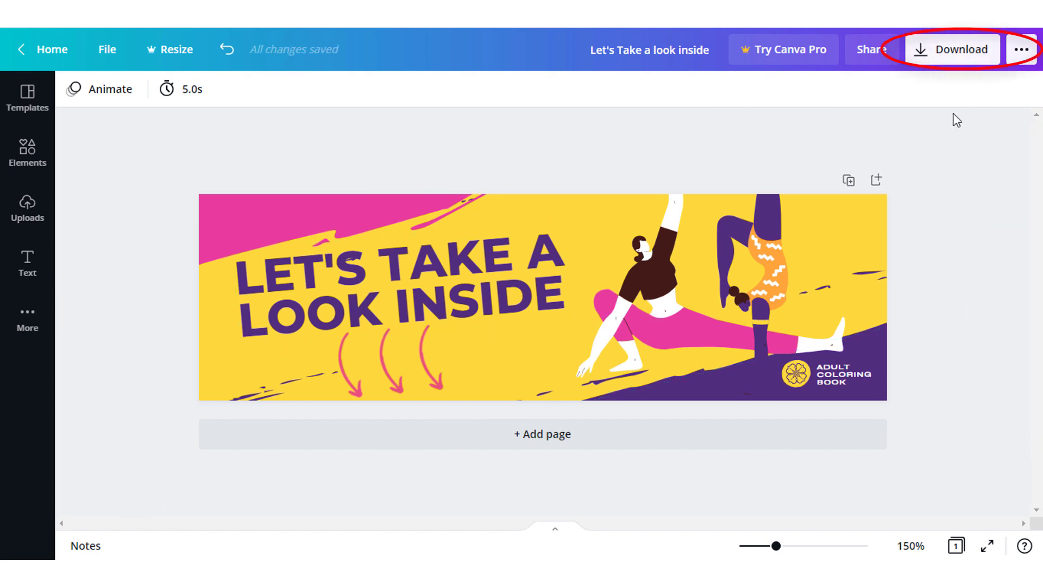
{"action": "left_click", "coordinate": [966, 53]}
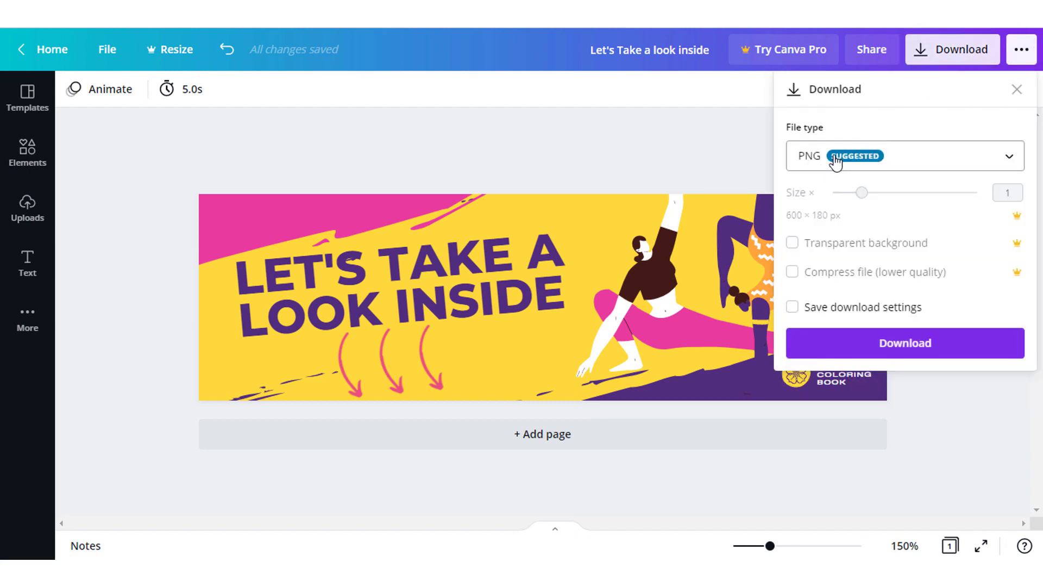
{"action": "left_click", "coordinate": [910, 352]}
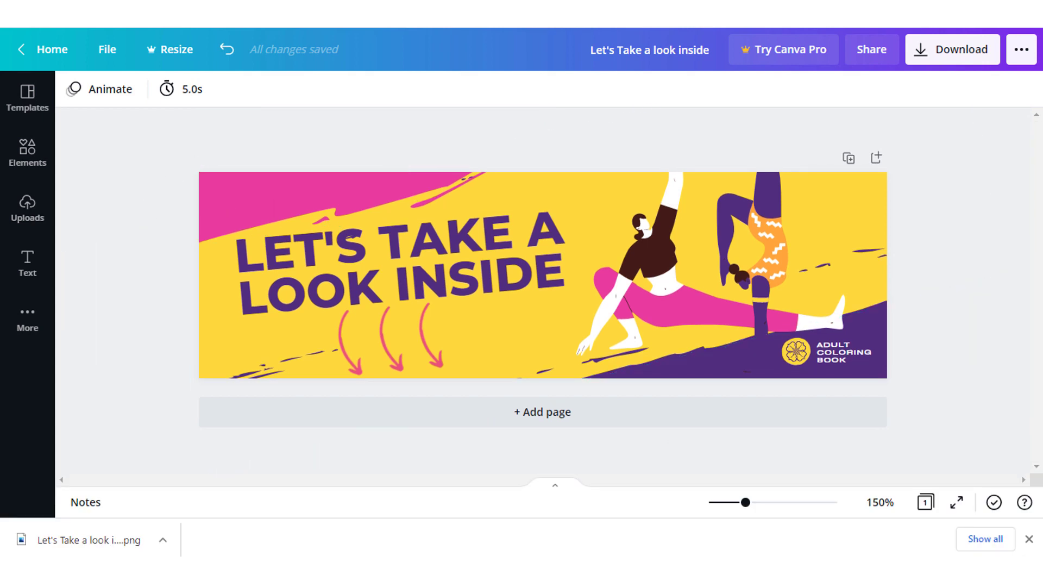
- Switch to the KDP A+ Content page and add "Let's Take a look inside.png" to the Standard Company Logo module with keywords "Coloring book for adults"
{"action": "left_click", "coordinate": [198, 16]}
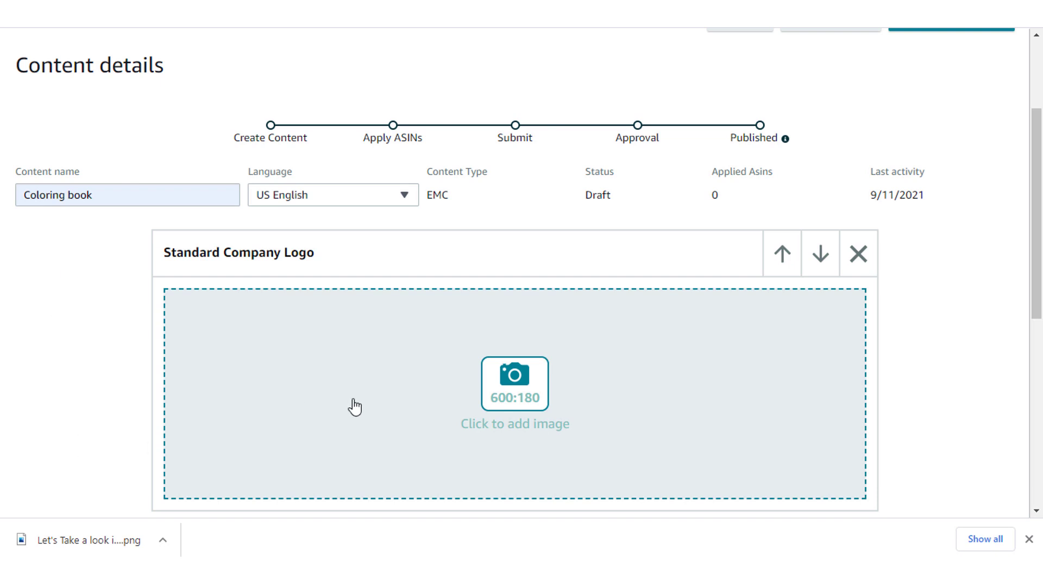
{"action": "left_click", "coordinate": [527, 400]}
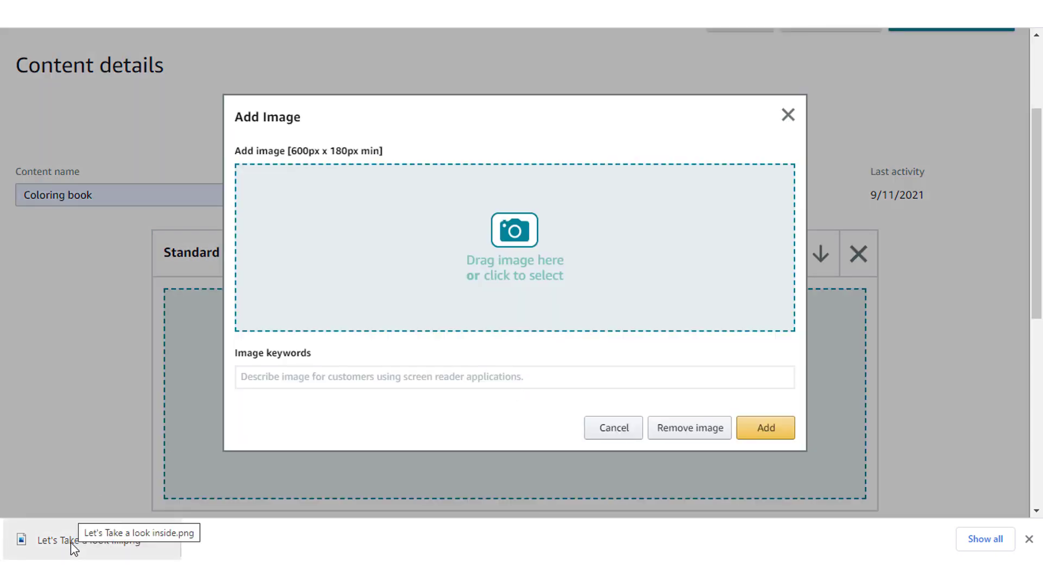
{"action": "left_click_drag", "start_coordinate": [71, 542], "coordinate": [506, 274]}
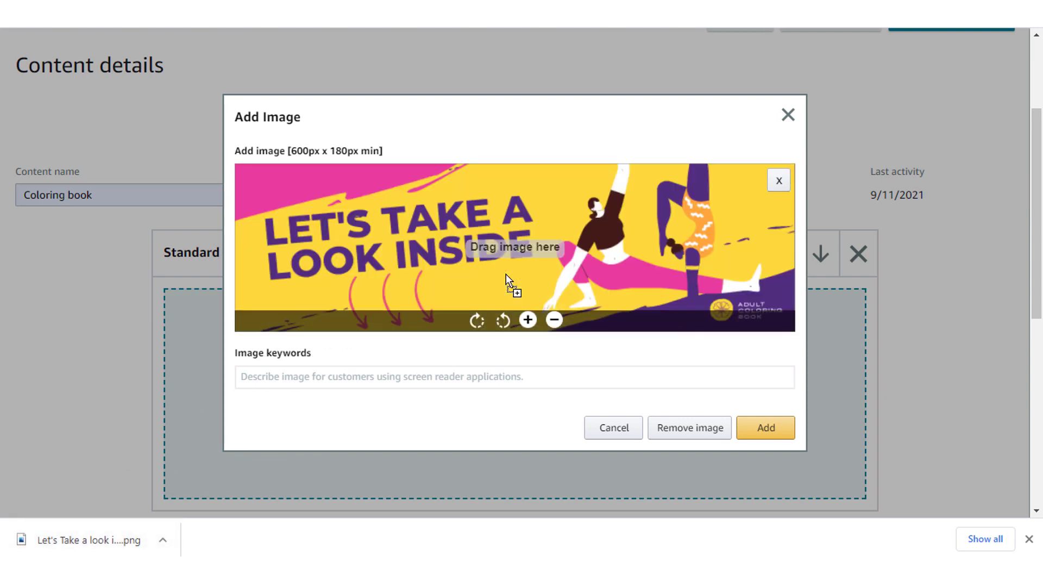
{"action": "left_click", "coordinate": [332, 381]}
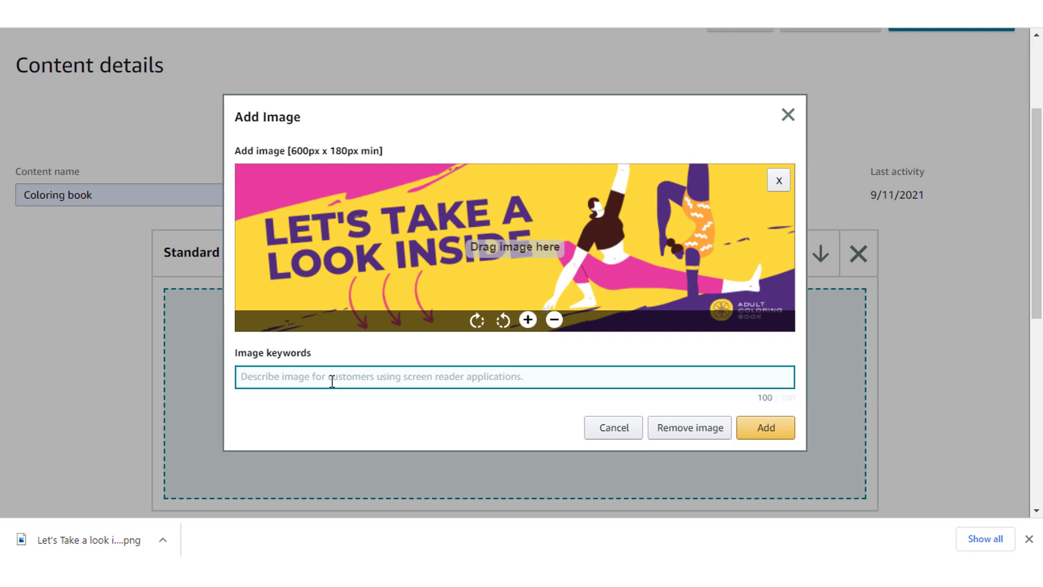
{"action": "type", "text": "Coloring book for adults"}
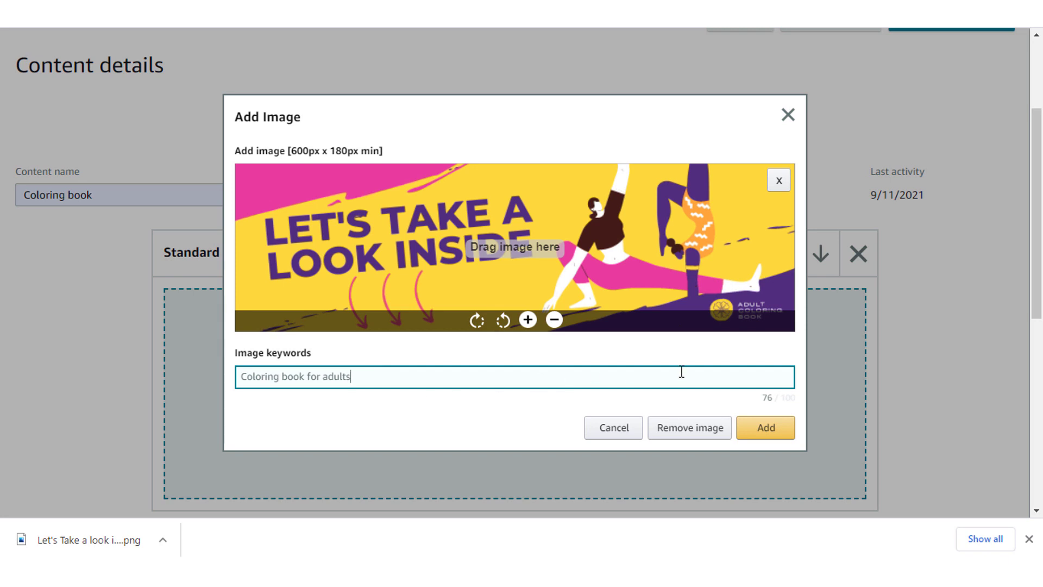
{"action": "left_click", "coordinate": [774, 432]}
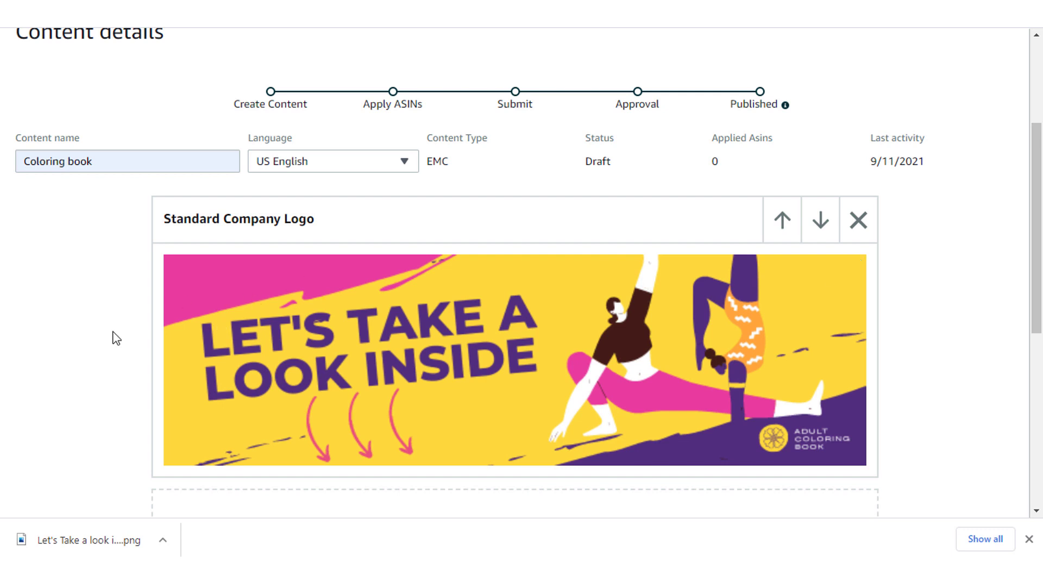
- Add a Standard Three Images & Text module below the company logo module
{"action": "scroll", "coordinate": [117, 338], "scroll_direction": "down", "scroll_amount": 5}
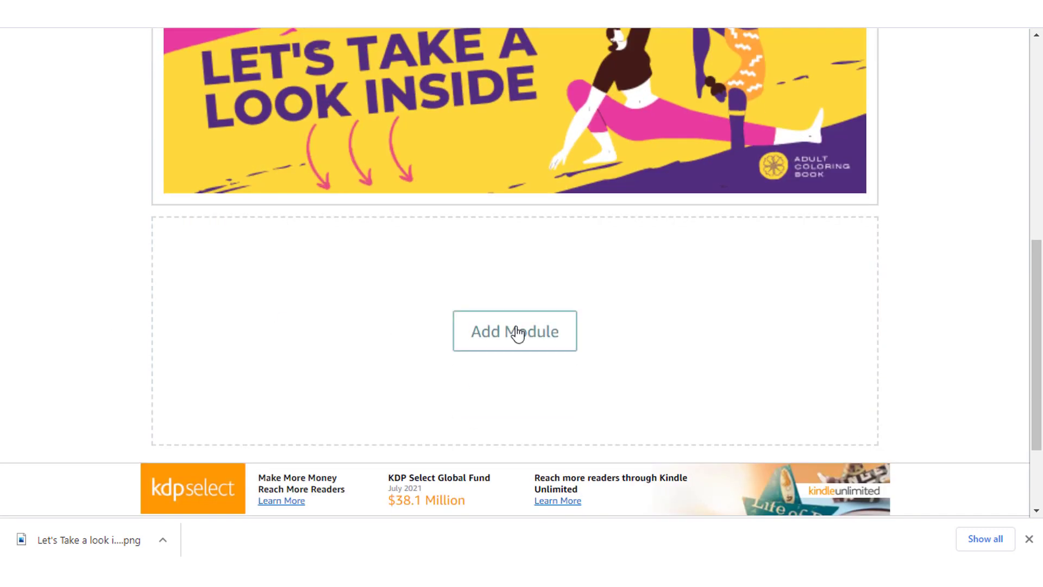
{"action": "left_click", "coordinate": [513, 337]}
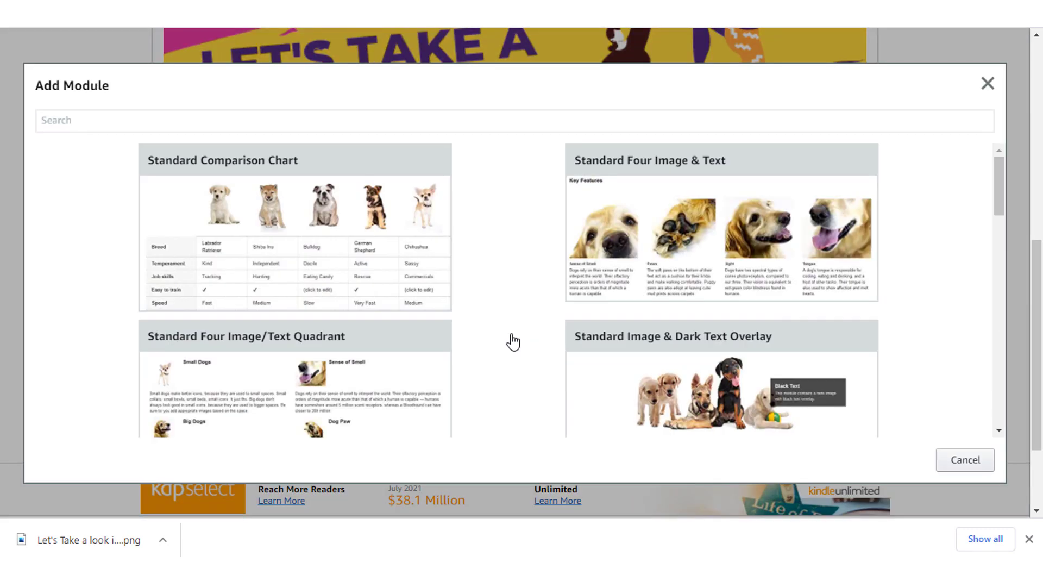
{"action": "scroll", "coordinate": [357, 290], "scroll_direction": "down", "scroll_amount": 5}
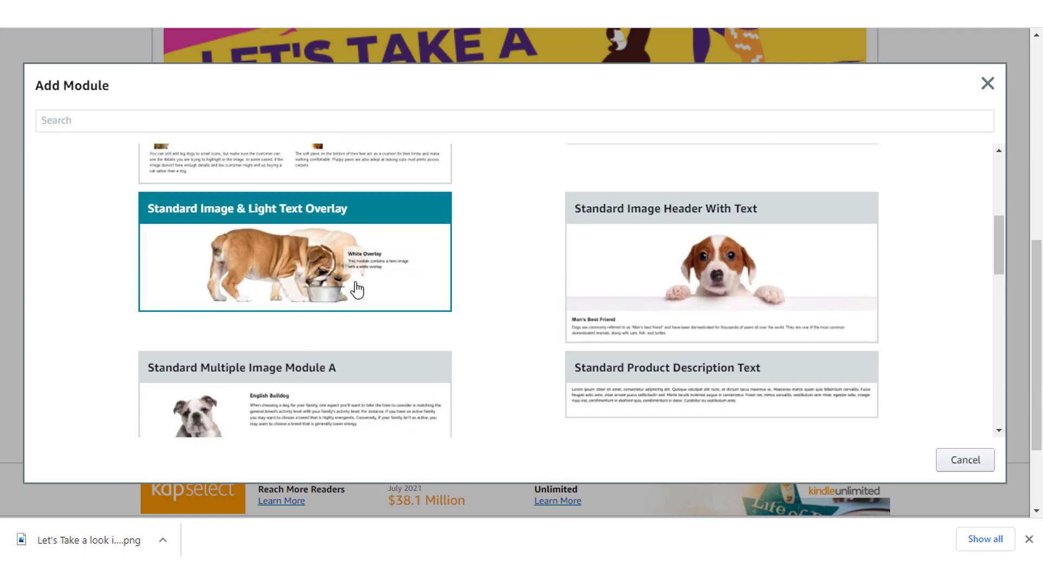
{"action": "scroll", "coordinate": [513, 354], "scroll_direction": "down", "scroll_amount": 6}
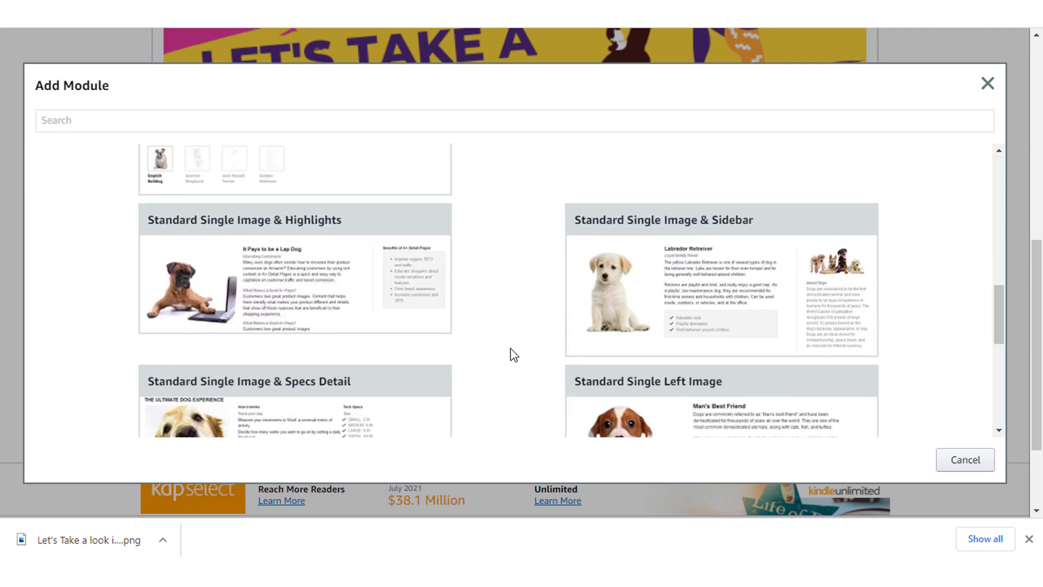
{"action": "scroll", "coordinate": [513, 354], "scroll_direction": "down", "scroll_amount": 7}
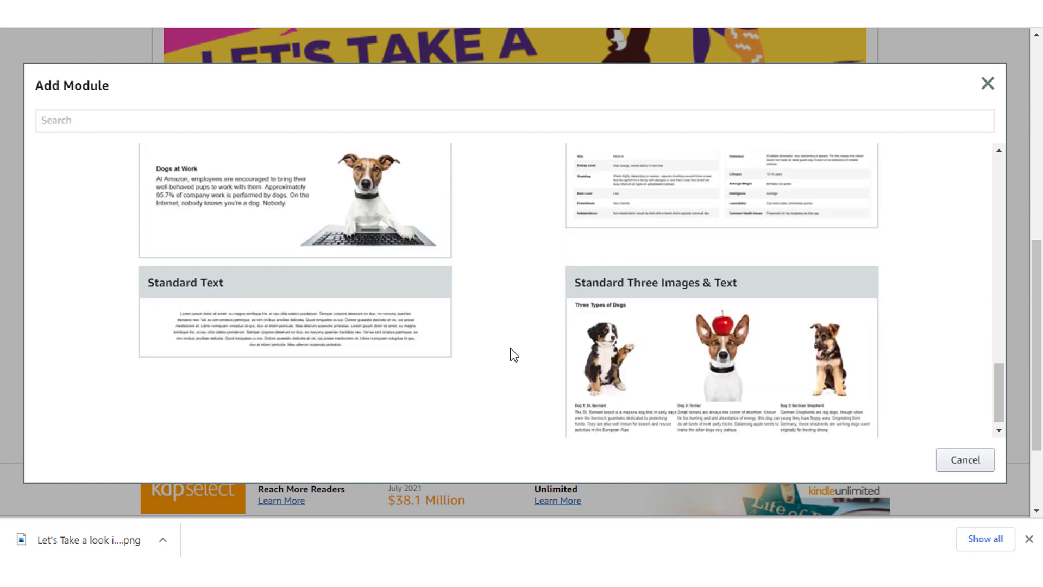
{"action": "scroll", "coordinate": [513, 354], "scroll_direction": "down", "scroll_amount": 1}
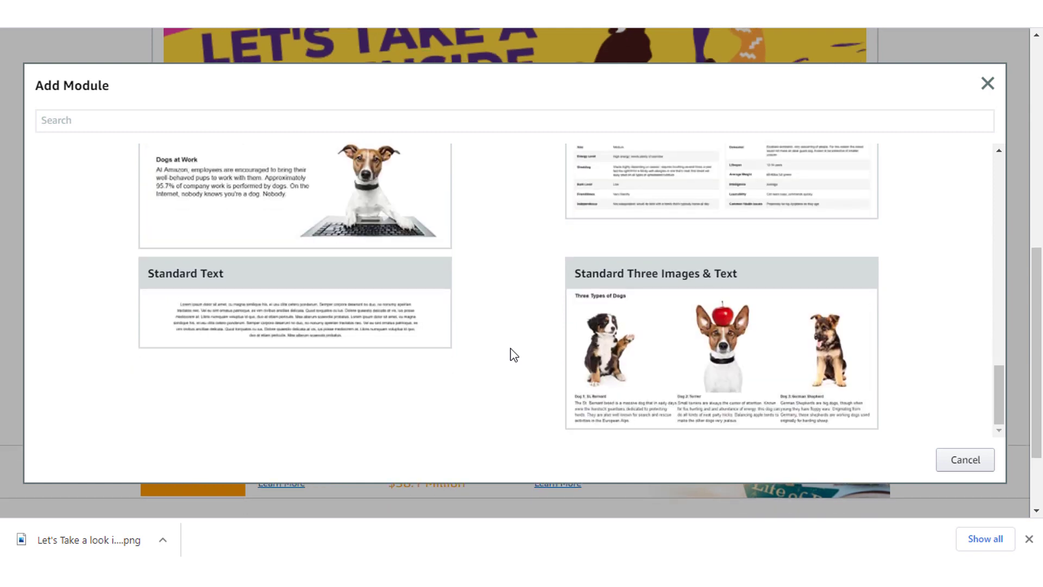
{"action": "scroll", "coordinate": [512, 355], "scroll_direction": "up", "scroll_amount": 1}
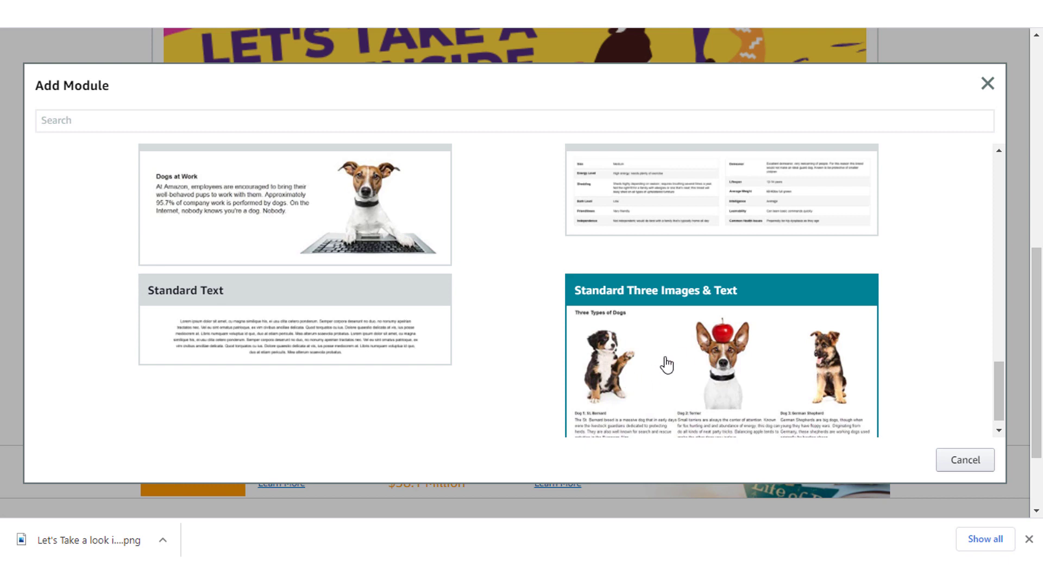
{"action": "left_click", "coordinate": [667, 365]}
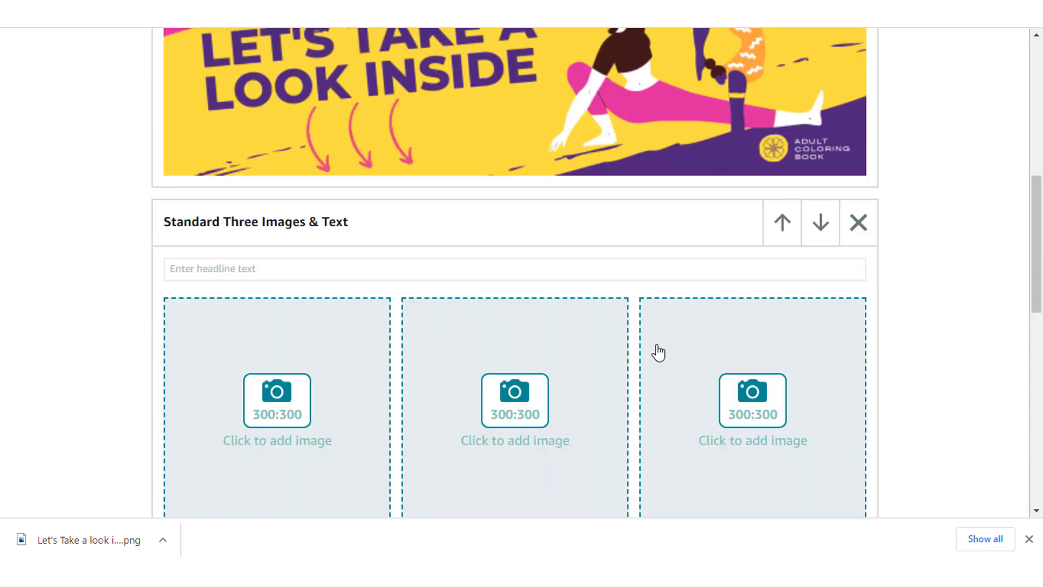
{"action": "scroll", "coordinate": [89, 322], "scroll_direction": "down", "scroll_amount": 1}
{"action": "scroll", "coordinate": [90, 322], "scroll_direction": "down", "scroll_amount": 1}
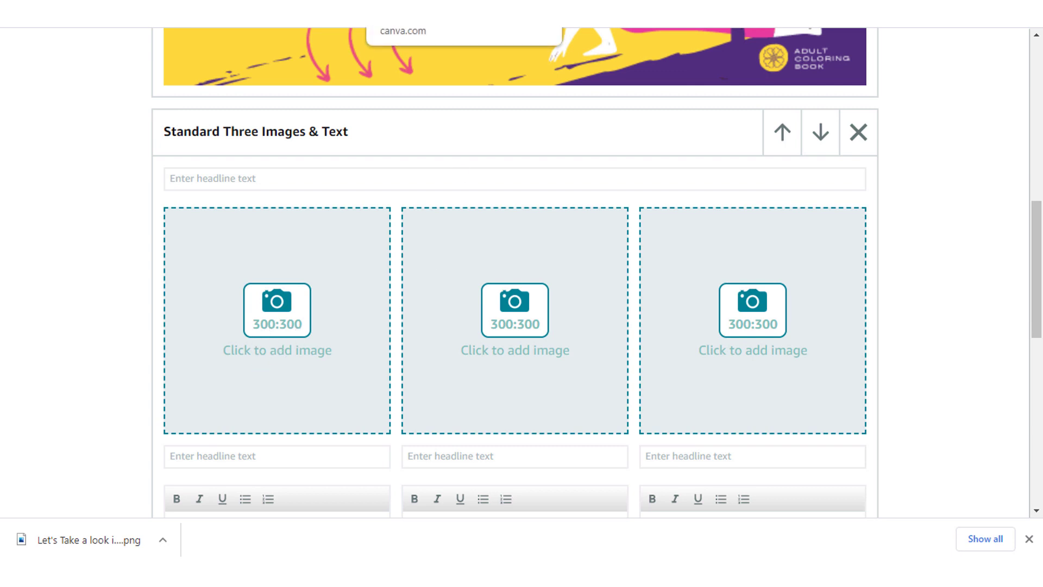
- Switch to Canva and create a new custom-size design of 300 × 300 px
{"action": "left_click", "coordinate": [405, 14]}
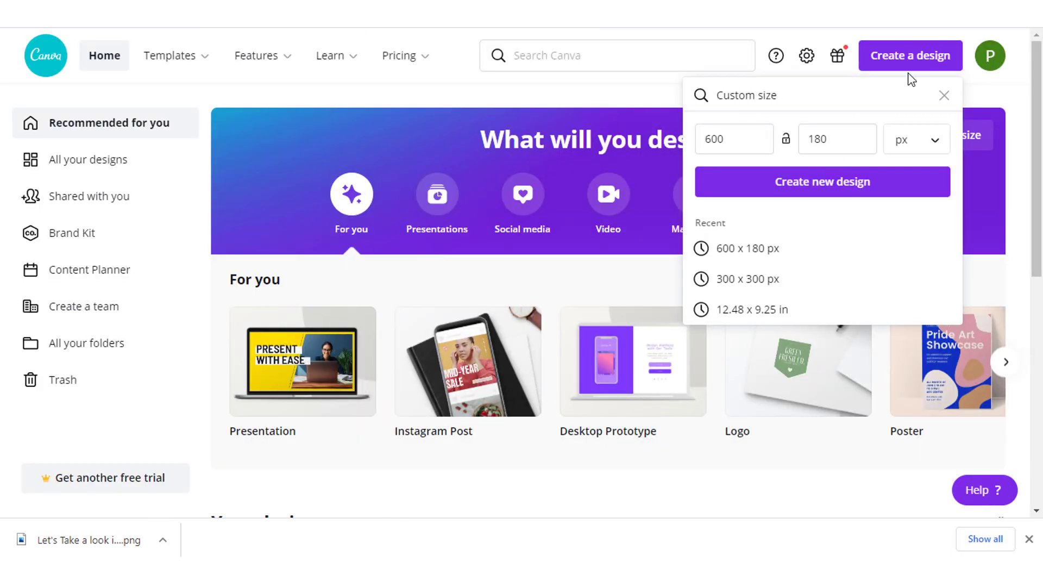
{"action": "left_click", "coordinate": [744, 145]}
{"action": "double_click", "coordinate": [744, 145]}
{"action": "type", "text": "300"}
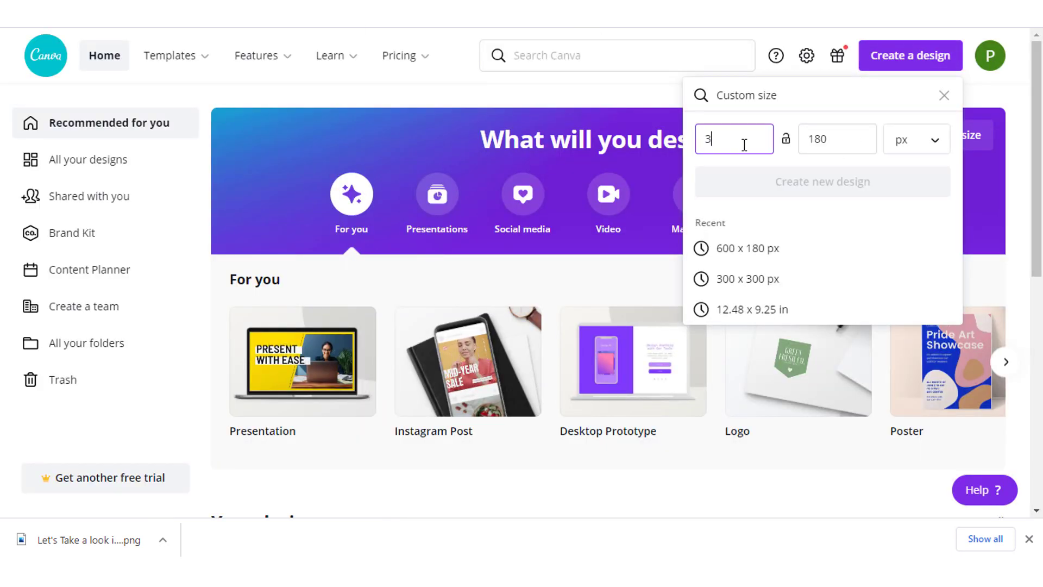
{"action": "left_click", "coordinate": [850, 138]}
{"action": "double_click", "coordinate": [847, 138]}
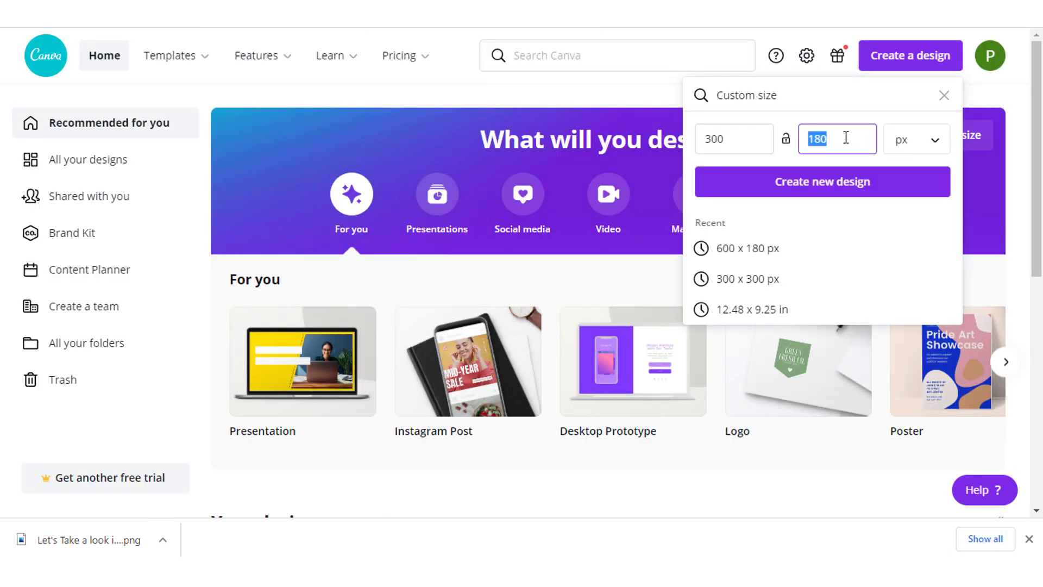
{"action": "type", "text": "300"}
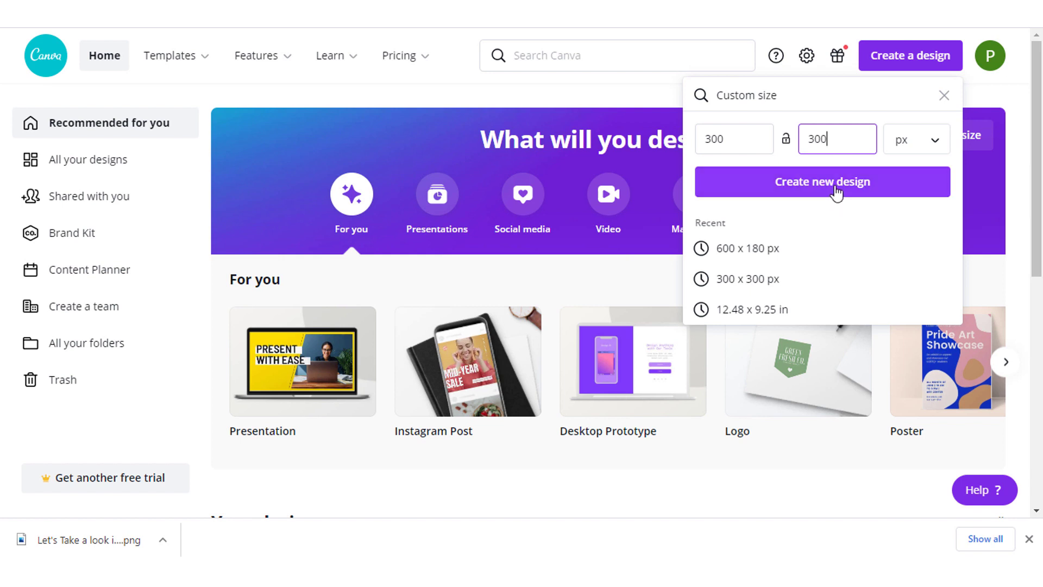
{"action": "left_click", "coordinate": [835, 190]}
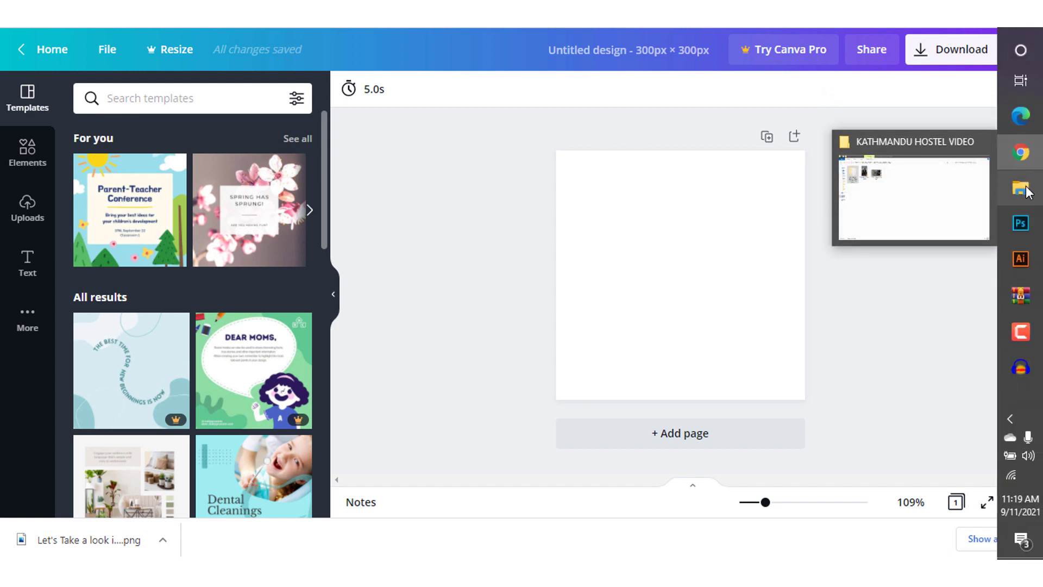
- Upload "Flowers 2021-08-136" from the "PNG-Flower Coloring Page Kids Drawing Crayon" folder in File Explorer to the Canva uploads
{"action": "left_click", "coordinate": [1026, 191]}
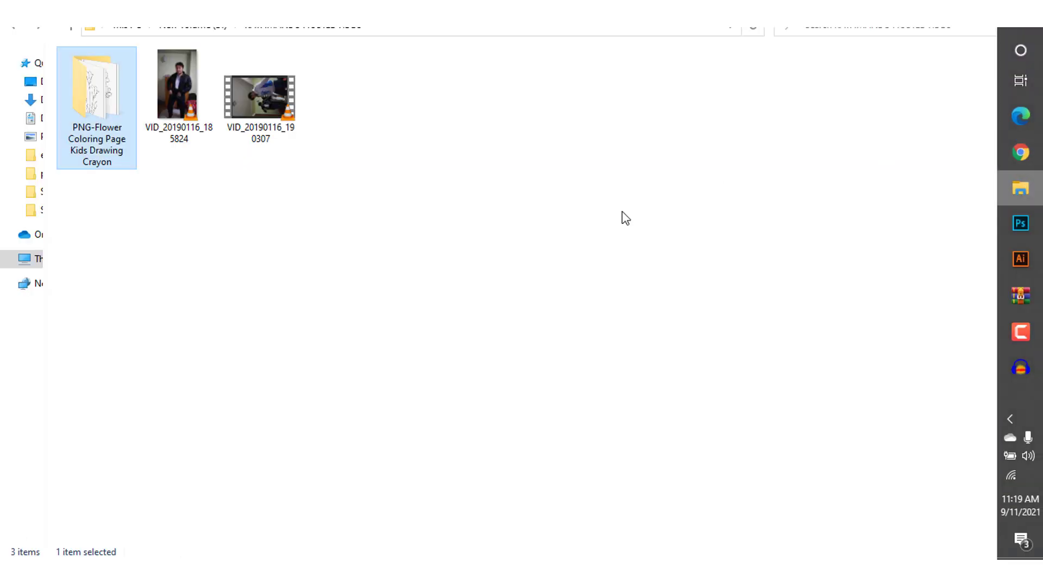
{"action": "double_click", "coordinate": [91, 103]}
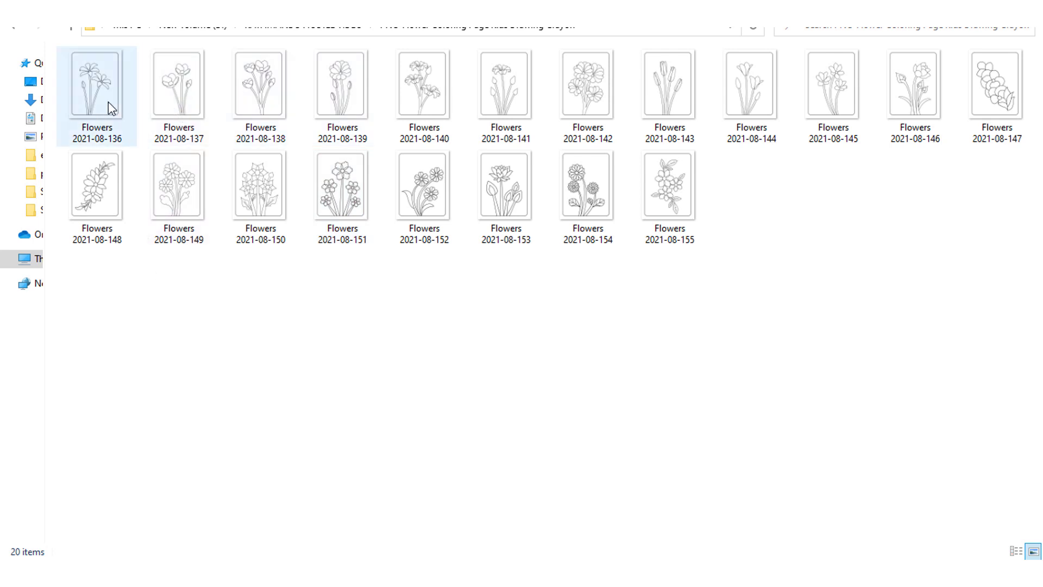
{"action": "left_click_drag", "start_coordinate": [106, 102], "coordinate": [291, 331]}
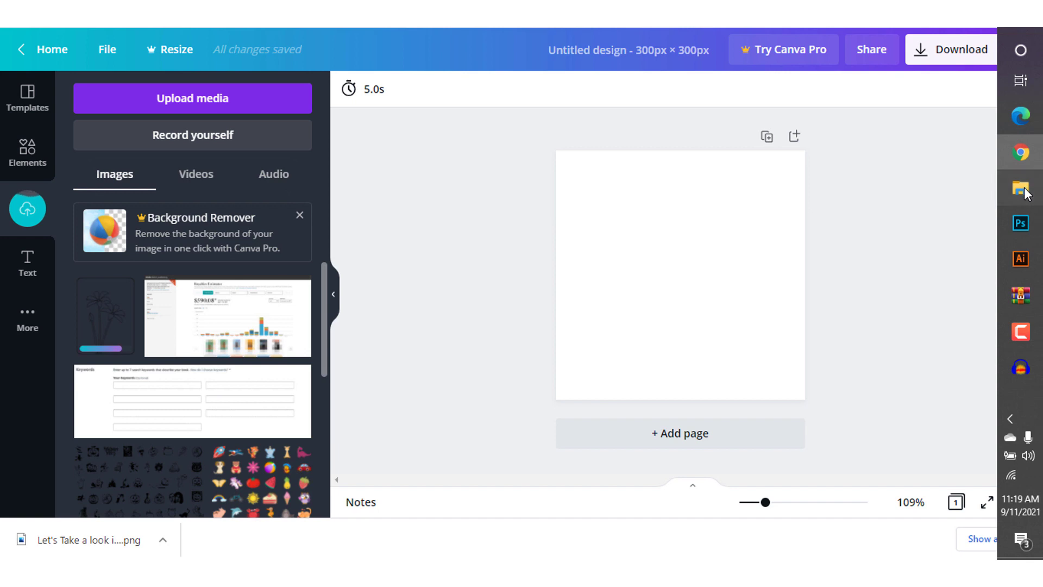
- Upload the coloring pages "Flowers 2021-08-150" and "Flowers 2021-08-153" from the same folder to the Canva uploads
{"action": "left_click", "coordinate": [1020, 187]}
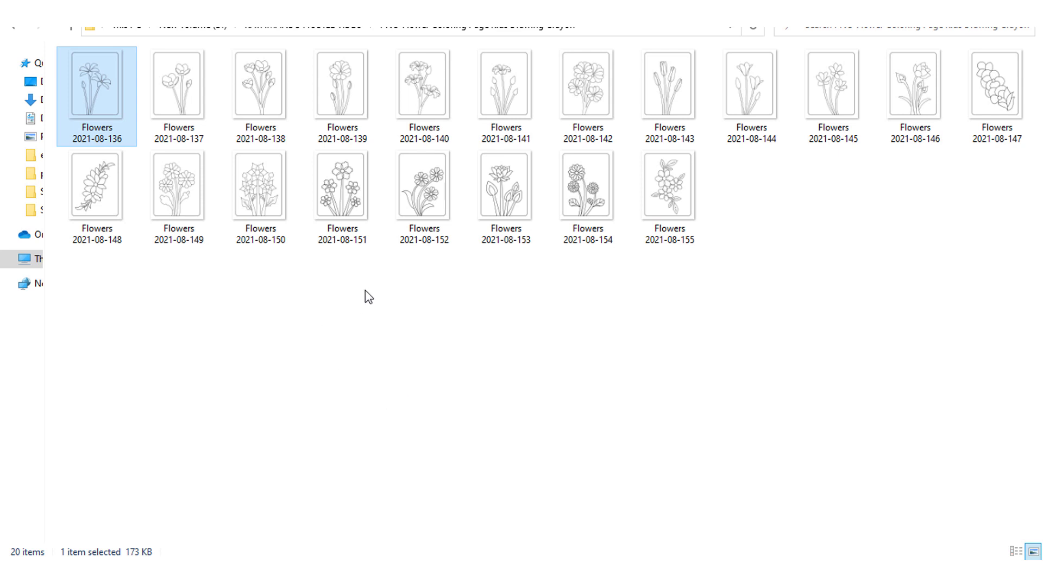
{"action": "left_click", "coordinate": [265, 213]}
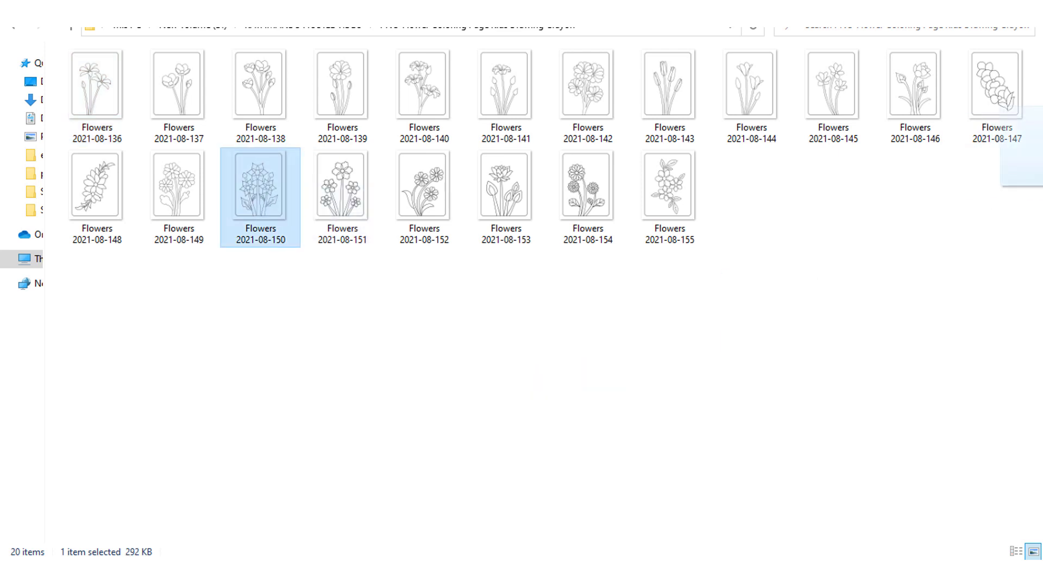
{"action": "left_click_drag", "start_coordinate": [1020, 187], "coordinate": [202, 322]}
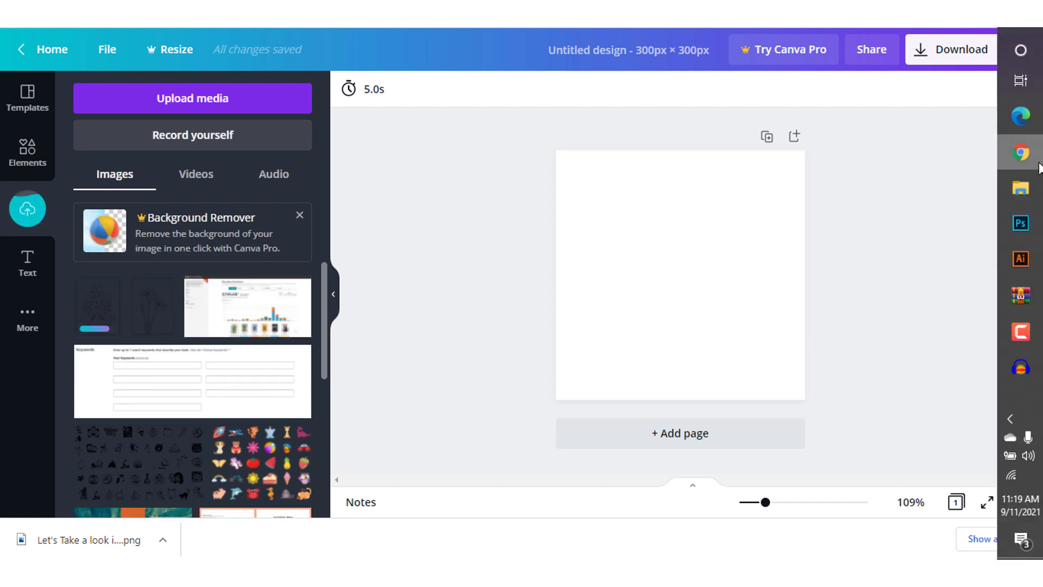
{"action": "left_click", "coordinate": [1024, 187]}
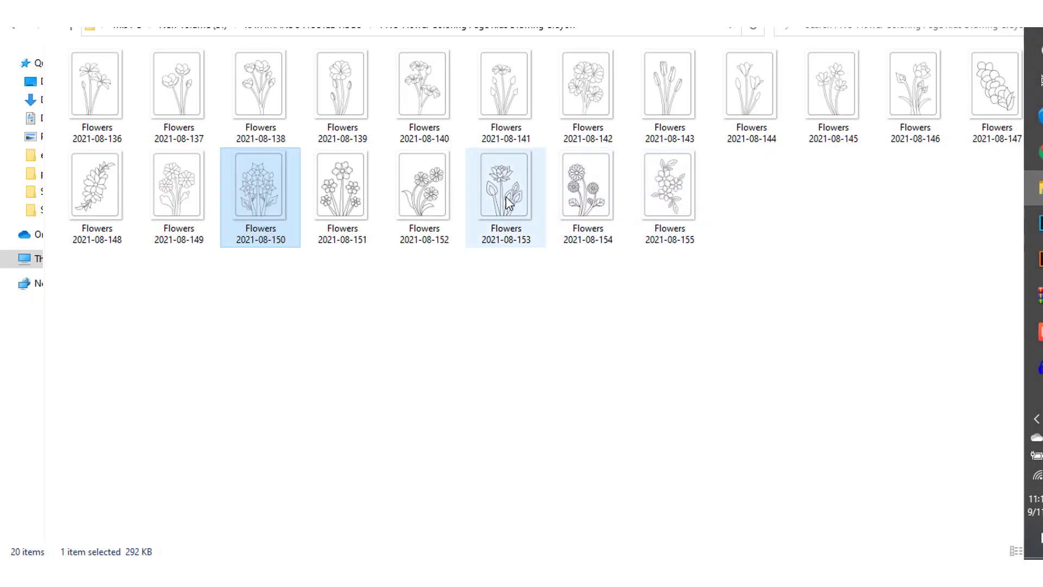
{"action": "left_click_drag", "start_coordinate": [507, 205], "coordinate": [216, 323]}
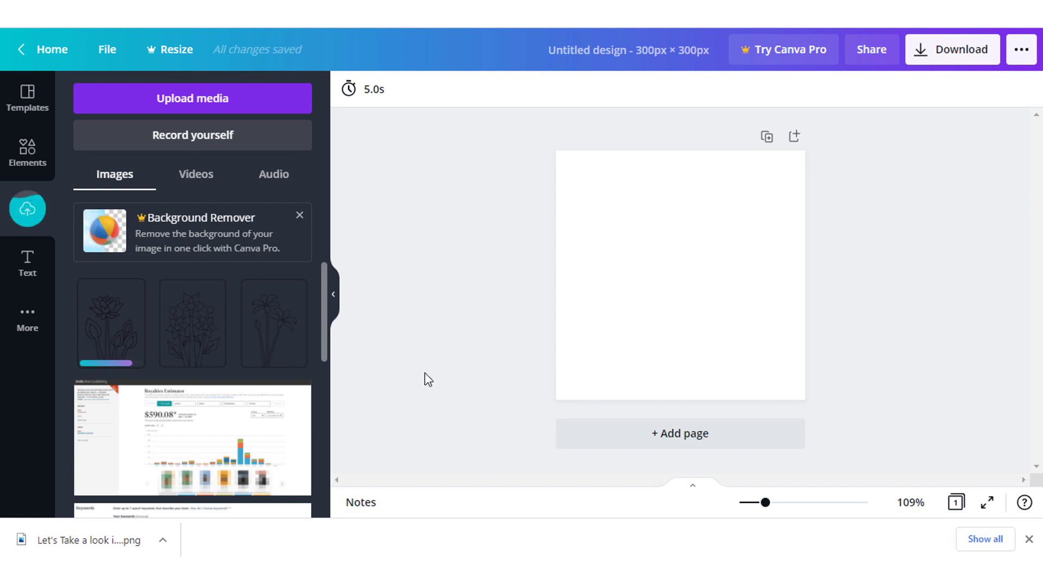
- Place the uploaded page with two open flowers and a bud on the canvas, enlarging it until its border frame falls outside the design
{"action": "left_click_drag", "start_coordinate": [277, 323], "coordinate": [666, 247]}
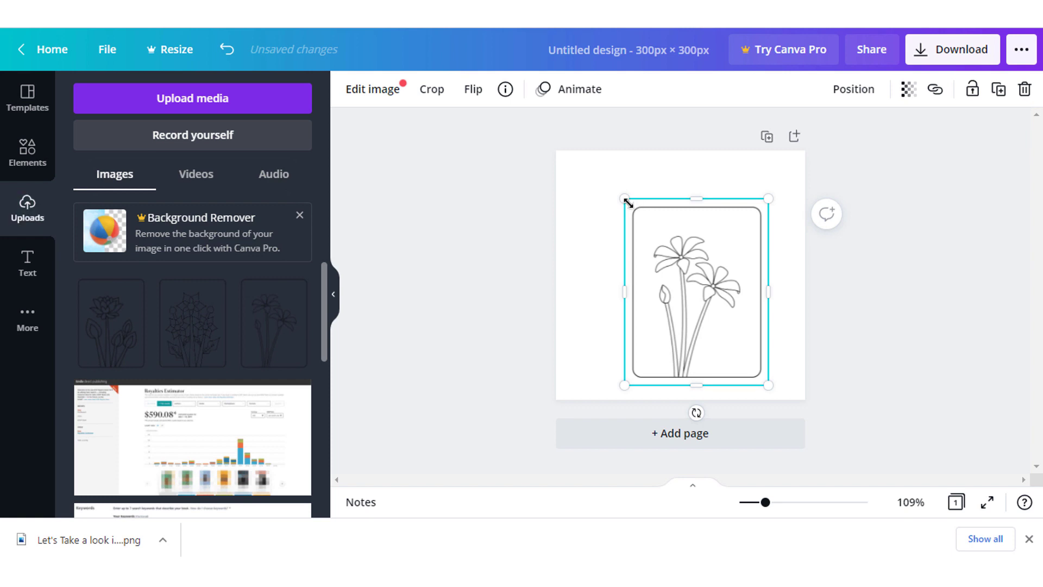
{"action": "left_click_drag", "start_coordinate": [624, 201], "coordinate": [565, 170]}
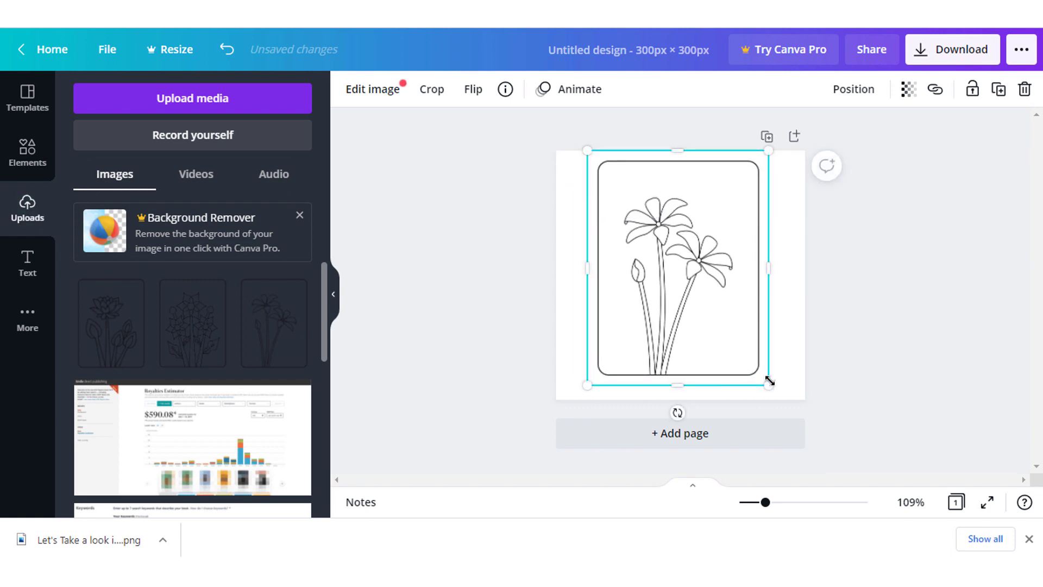
{"action": "left_click_drag", "start_coordinate": [777, 383], "coordinate": [801, 416]}
{"action": "left_click_drag", "start_coordinate": [587, 152], "coordinate": [503, 111]}
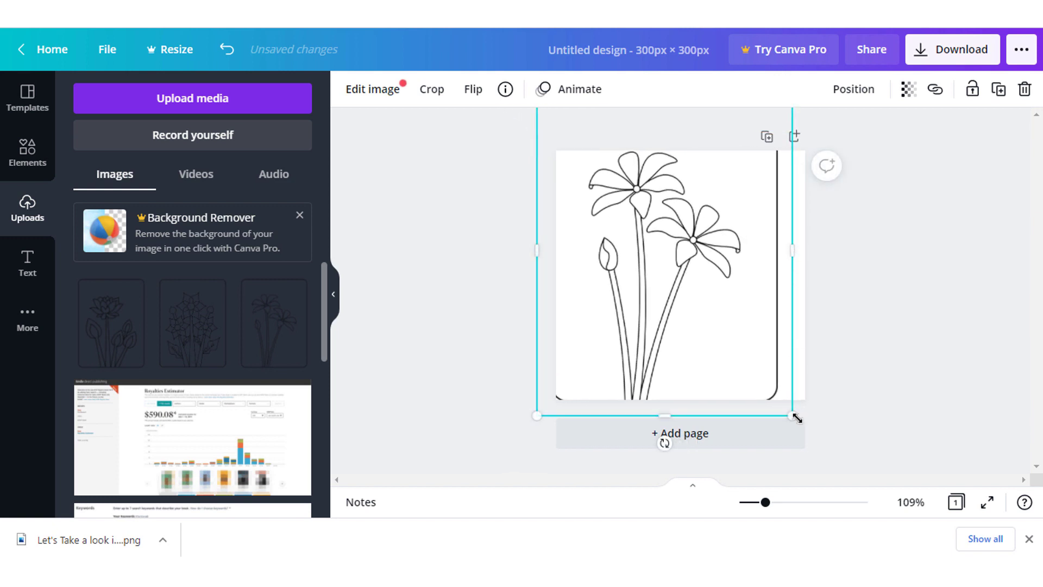
{"action": "left_click_drag", "start_coordinate": [796, 417], "coordinate": [869, 436]}
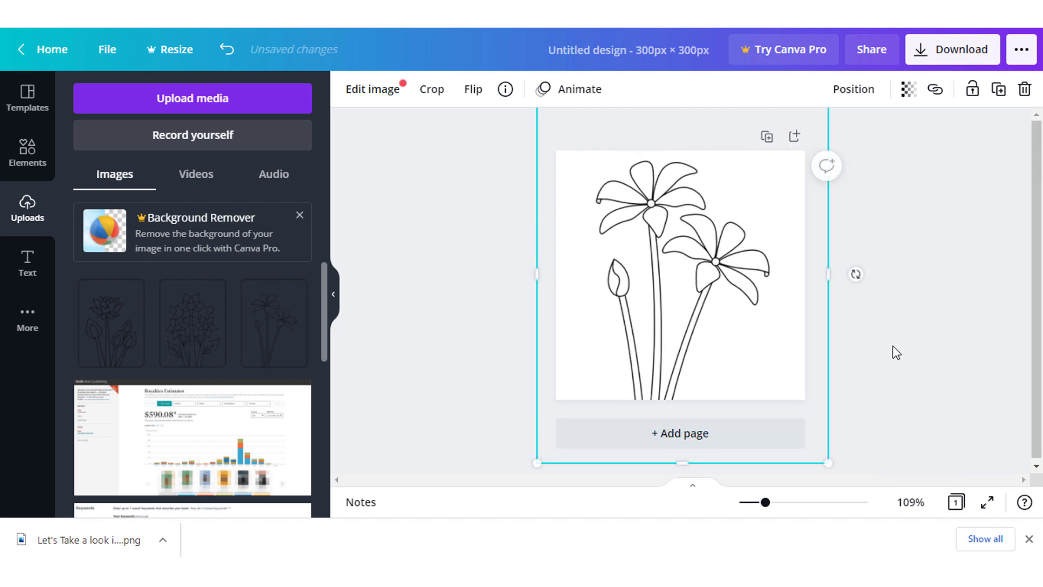
{"action": "left_click", "coordinate": [918, 342]}
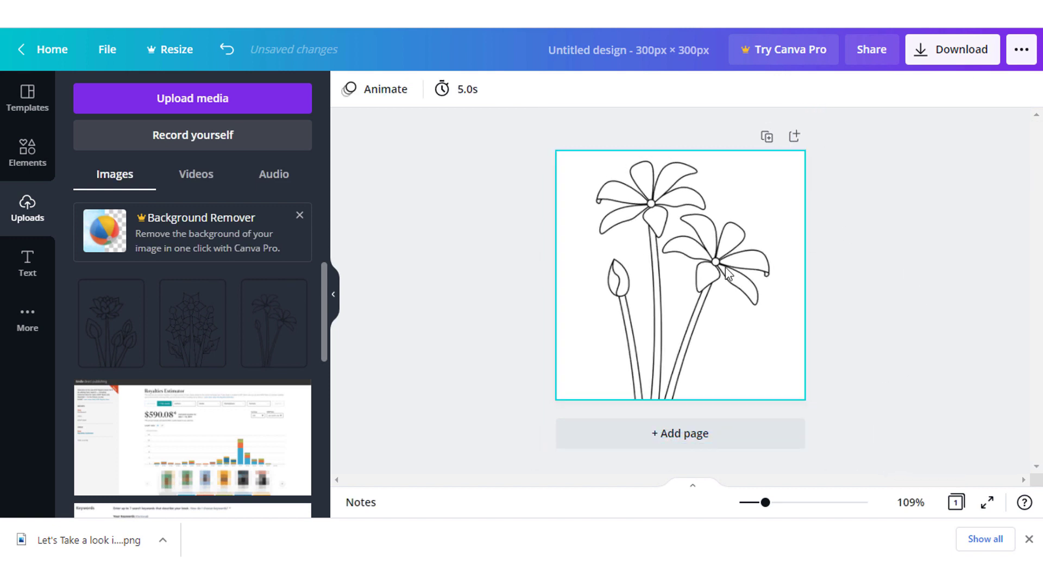
{"action": "left_click", "coordinate": [712, 288]}
{"action": "left_click", "coordinate": [899, 305]}
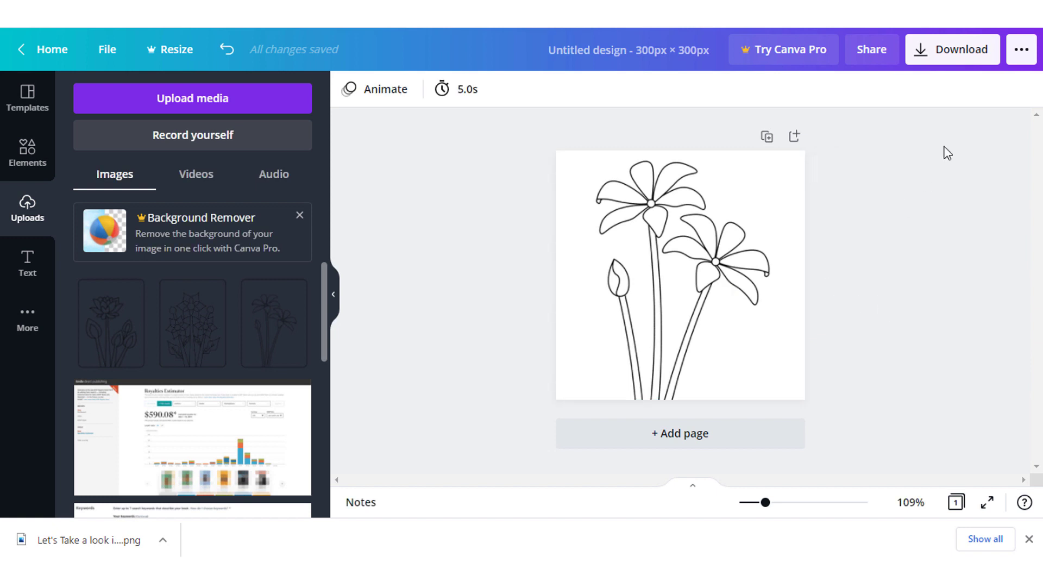
- Download the 300 × 300 px flower design as a PNG and dismiss the Canva Pro offer
{"action": "left_click", "coordinate": [965, 59]}
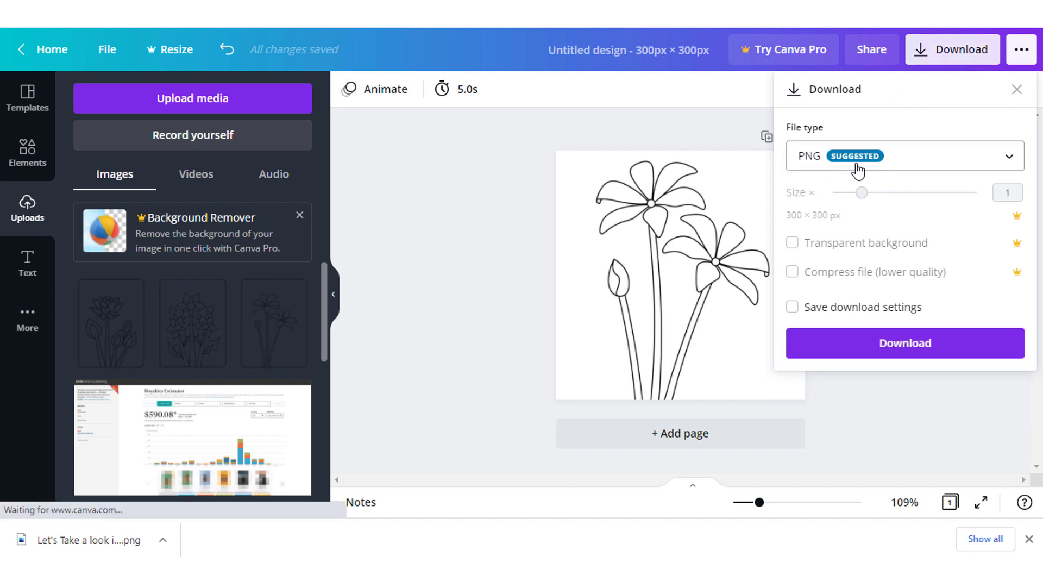
{"action": "left_click", "coordinate": [928, 345]}
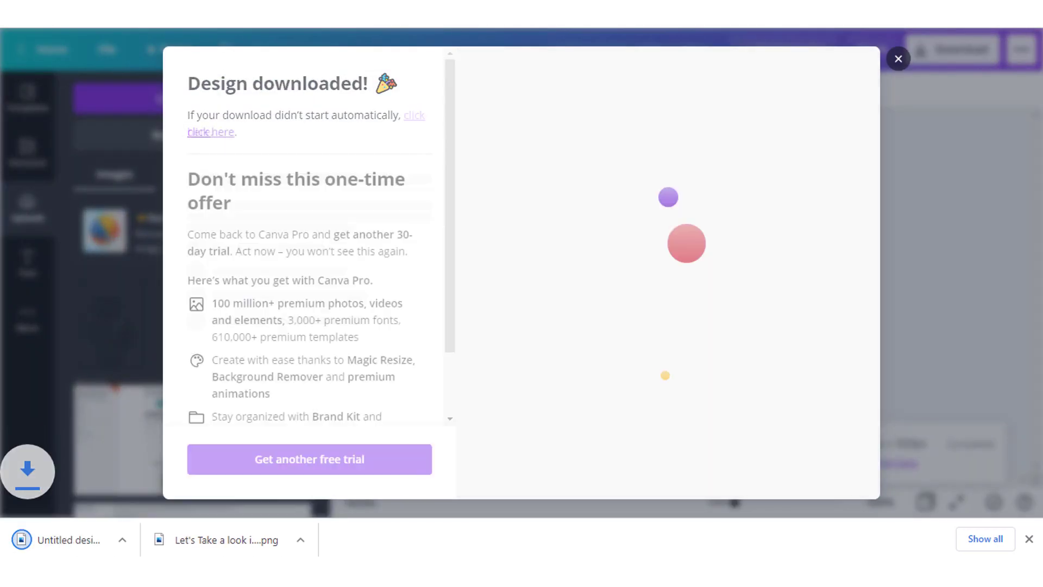
{"action": "left_click", "coordinate": [899, 56]}
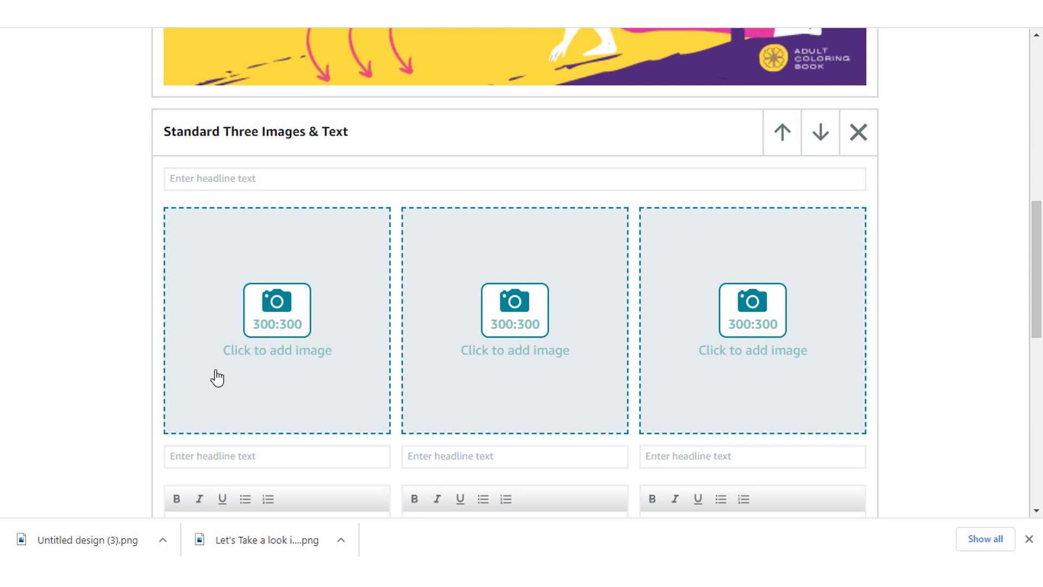
- Switch to the KDP A+ Content editor and add "Untitled design (3).png" to the first image slot with keywords "Flower Coloring Pages"
{"action": "left_click", "coordinate": [277, 323]}
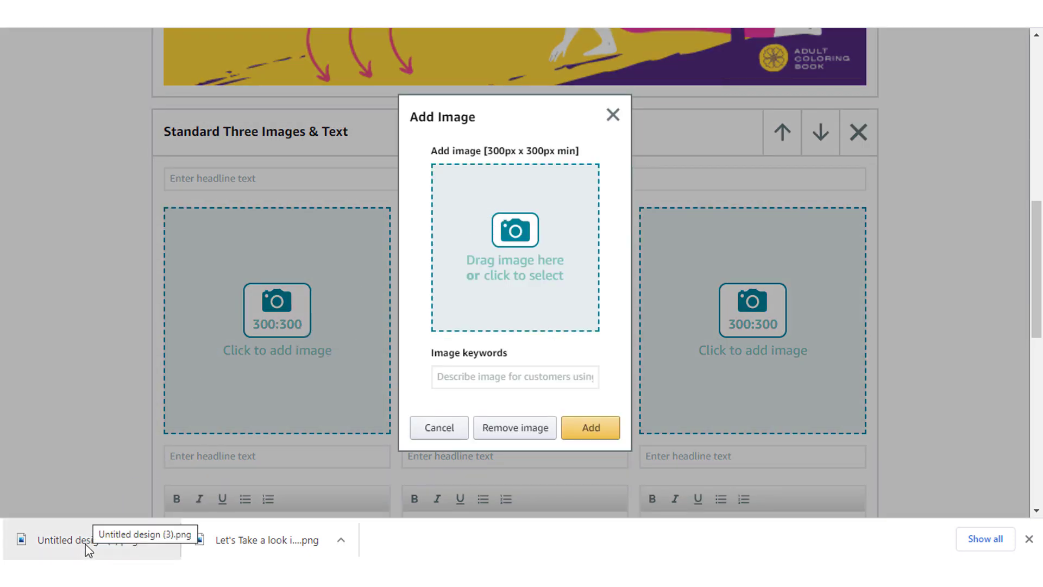
{"action": "left_click_drag", "start_coordinate": [86, 544], "coordinate": [522, 248]}
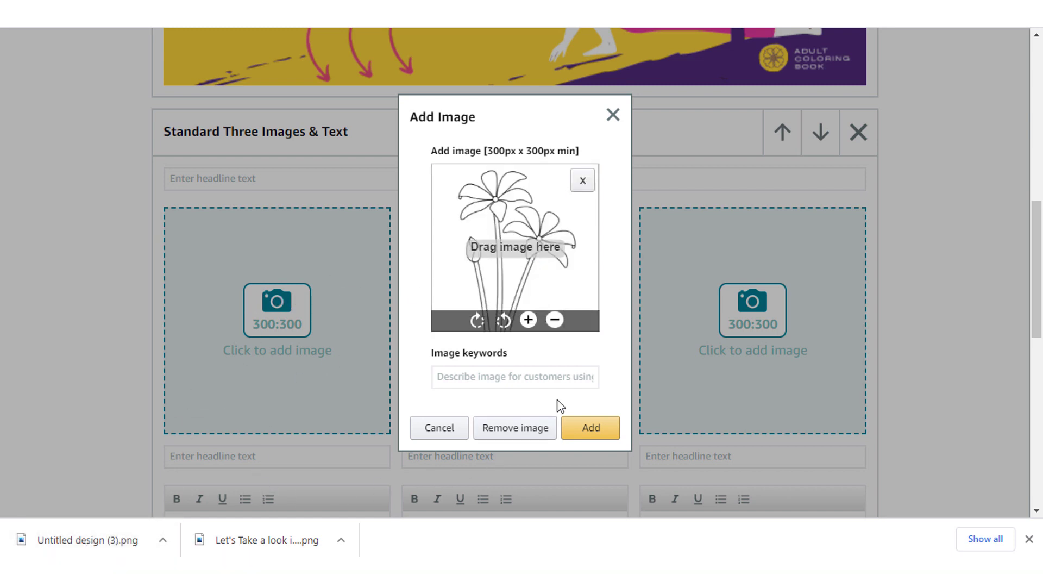
{"action": "left_click", "coordinate": [477, 377]}
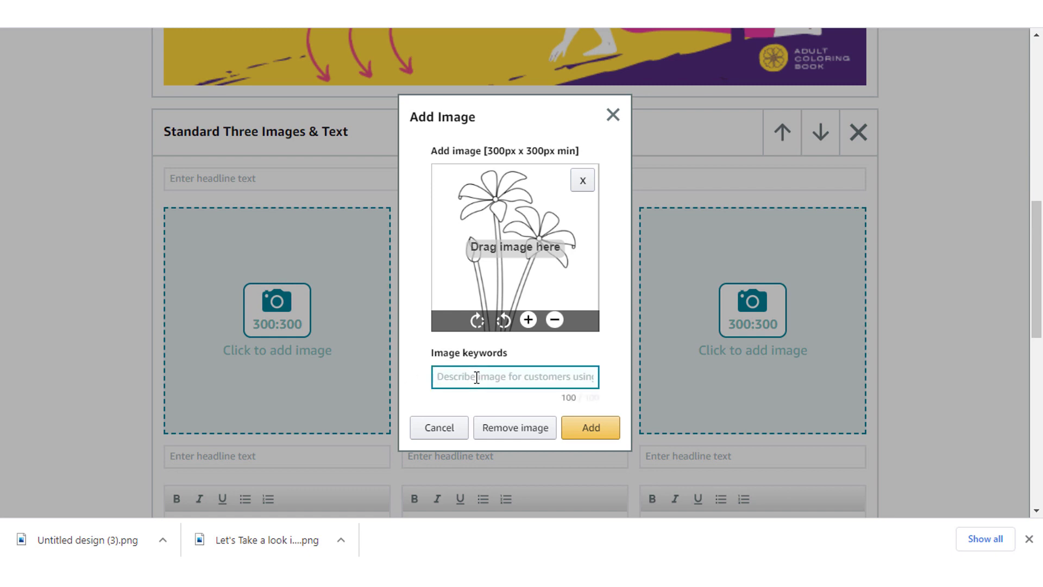
{"action": "type", "text": "Flower"}
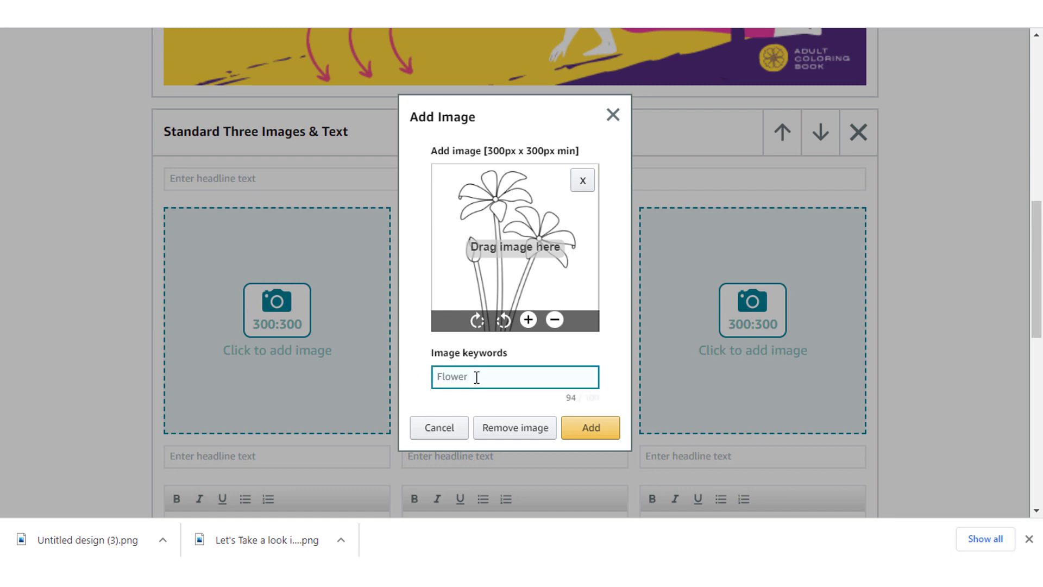
{"action": "type", "text": " Coloring Pages"}
{"action": "left_click", "coordinate": [605, 435]}
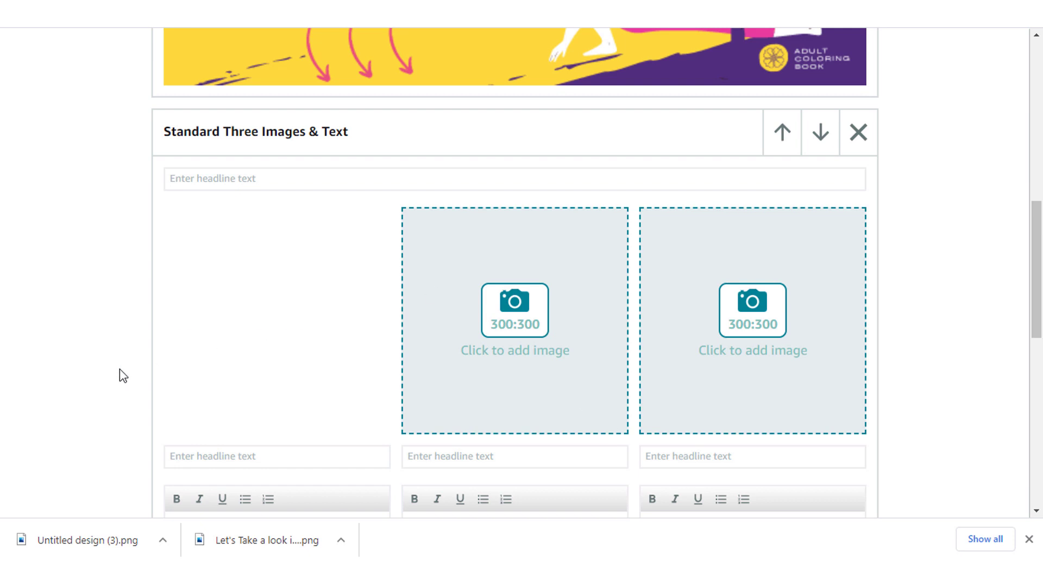
- Enter the headline "Simple Coloring Page For Seniors" under the first flower image
{"action": "scroll", "coordinate": [122, 374], "scroll_direction": "down", "scroll_amount": 1}
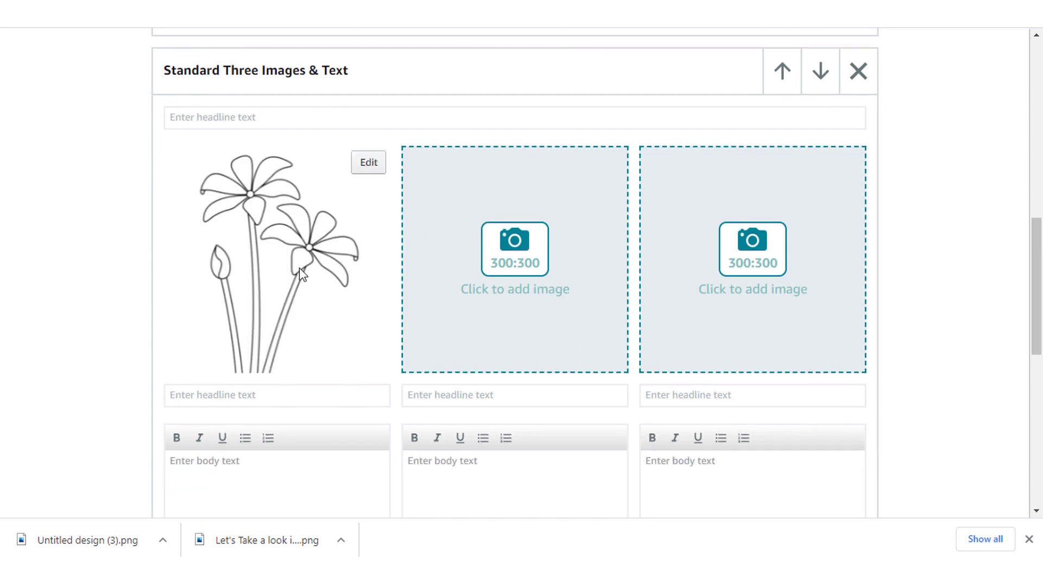
{"action": "scroll", "coordinate": [65, 386], "scroll_direction": "down", "scroll_amount": 1}
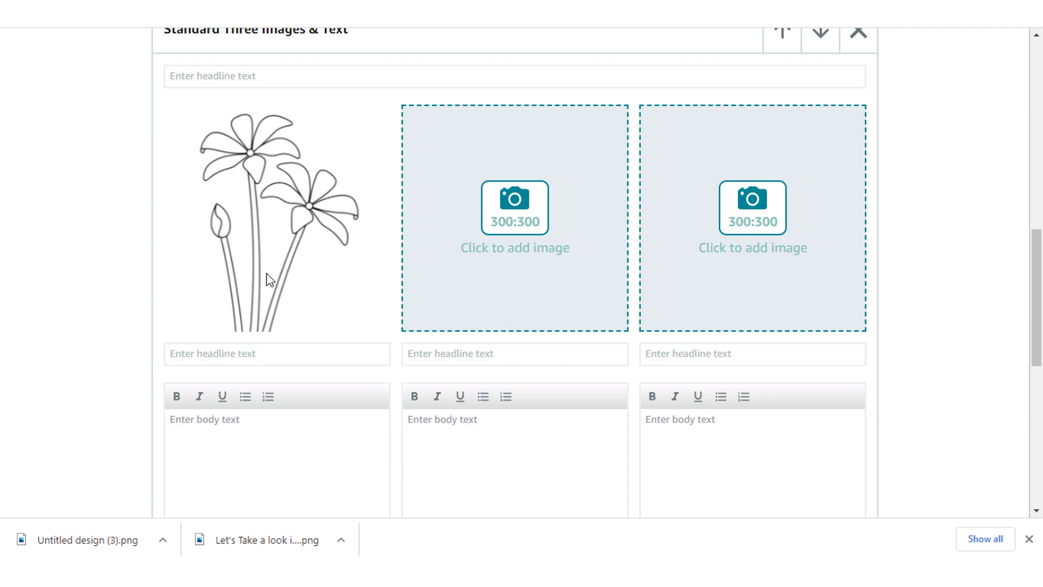
{"action": "mouse_move", "coordinate": [252, 230]}
{"action": "left_click", "coordinate": [232, 355]}
{"action": "type", "text": "Slimple"}
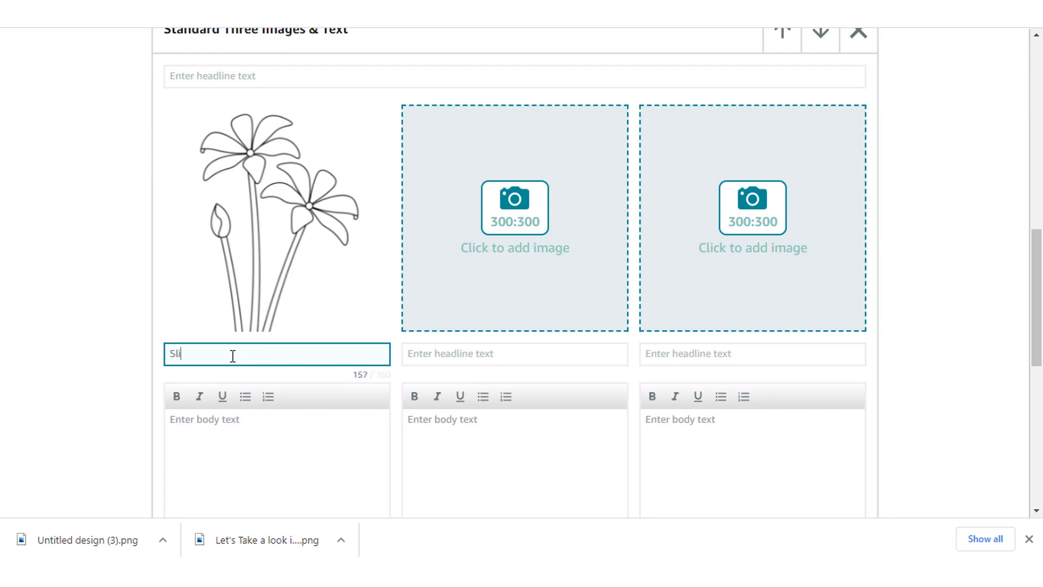
{"action": "key", "text": "BackSpace"}
{"action": "key", "text": "BackSpace"}
{"action": "type", "text": "oloring Page For Sen"}
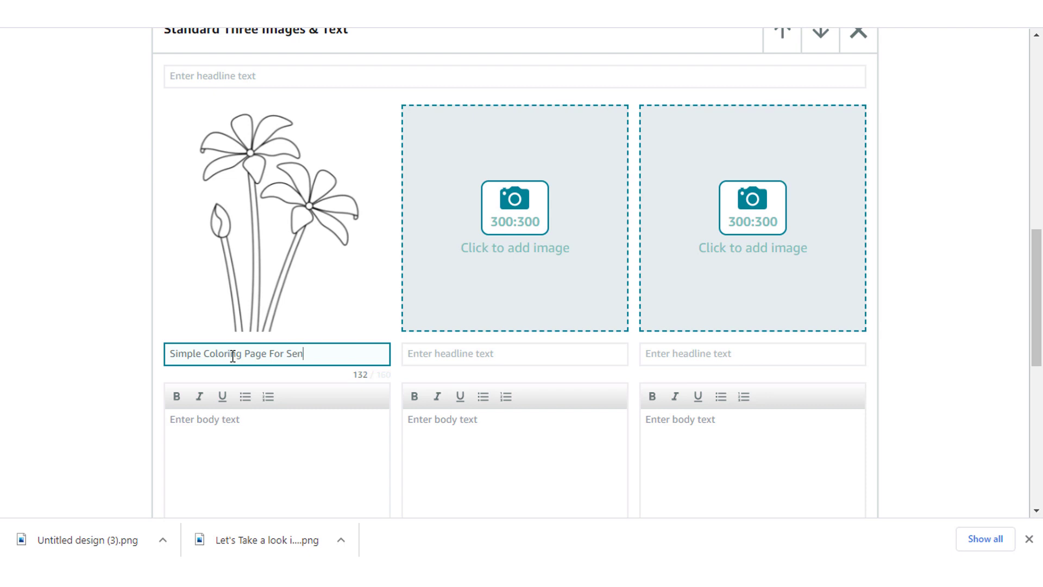
{"action": "type", "text": "rs"}
- Enter the first image's body text "Coloring Pages for Therapeutic Stress Relief.", correcting the spelling of "Therapeutic"
{"action": "mouse_move", "coordinate": [286, 309]}
{"action": "scroll", "coordinate": [128, 342], "scroll_direction": "down", "scroll_amount": 2}
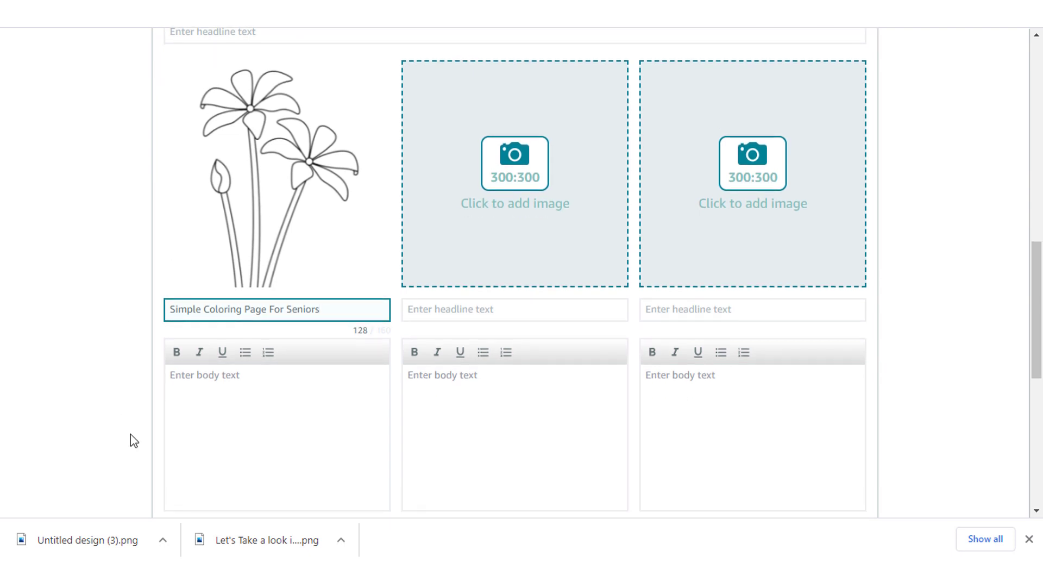
{"action": "scroll", "coordinate": [215, 398], "scroll_direction": "down", "scroll_amount": 1}
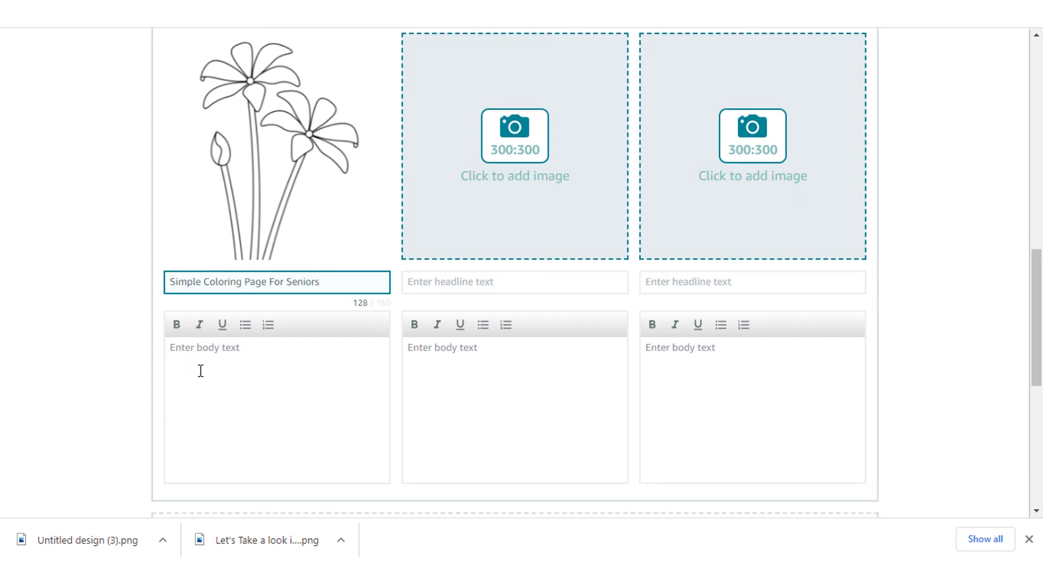
{"action": "left_click", "coordinate": [198, 371]}
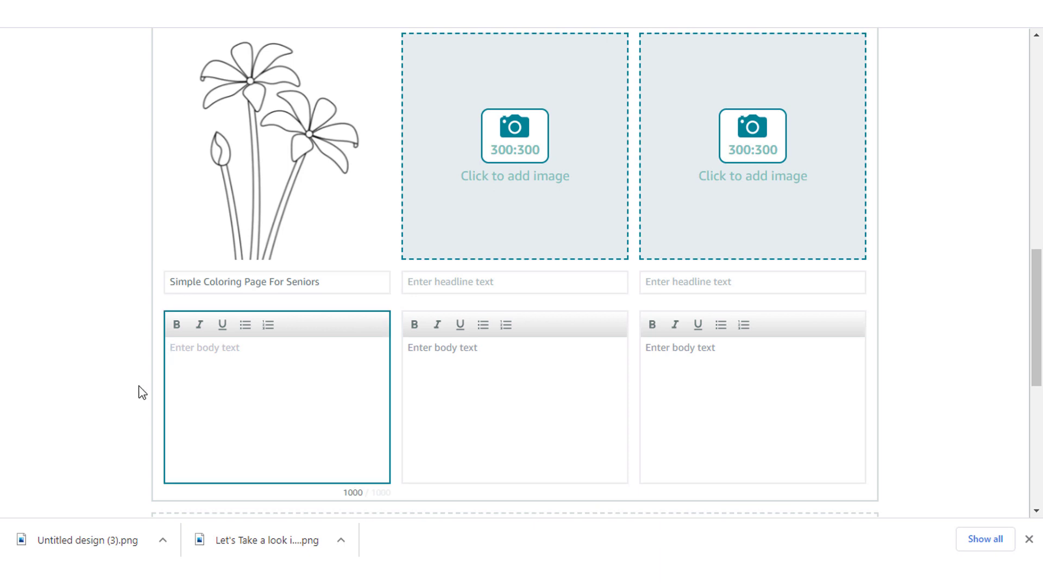
{"action": "scroll", "coordinate": [135, 418], "scroll_direction": "down", "scroll_amount": 2}
{"action": "scroll", "coordinate": [135, 421], "scroll_direction": "up", "scroll_amount": 1}
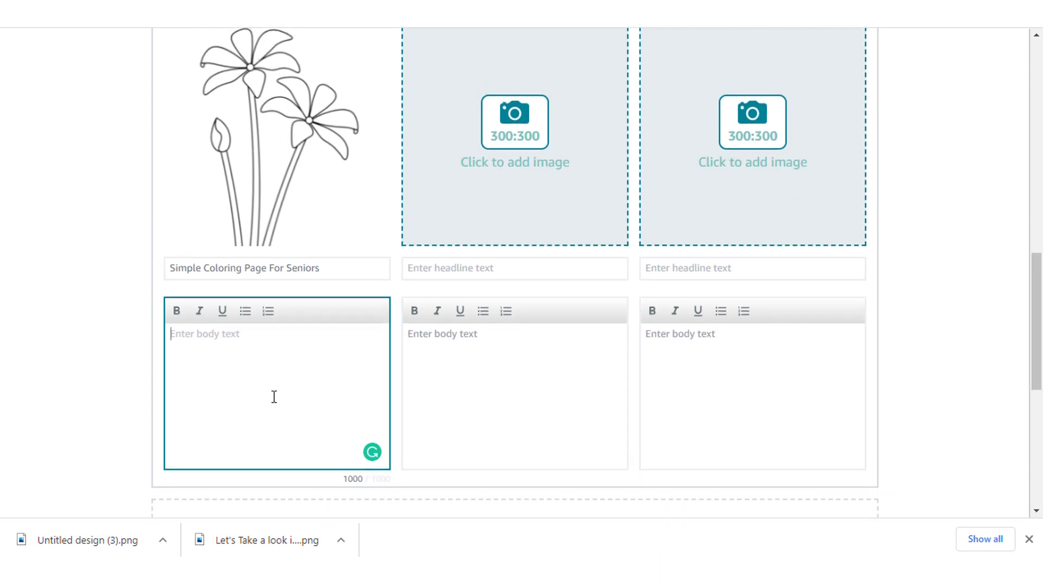
{"action": "type", "text": "Coloring Pages for"}
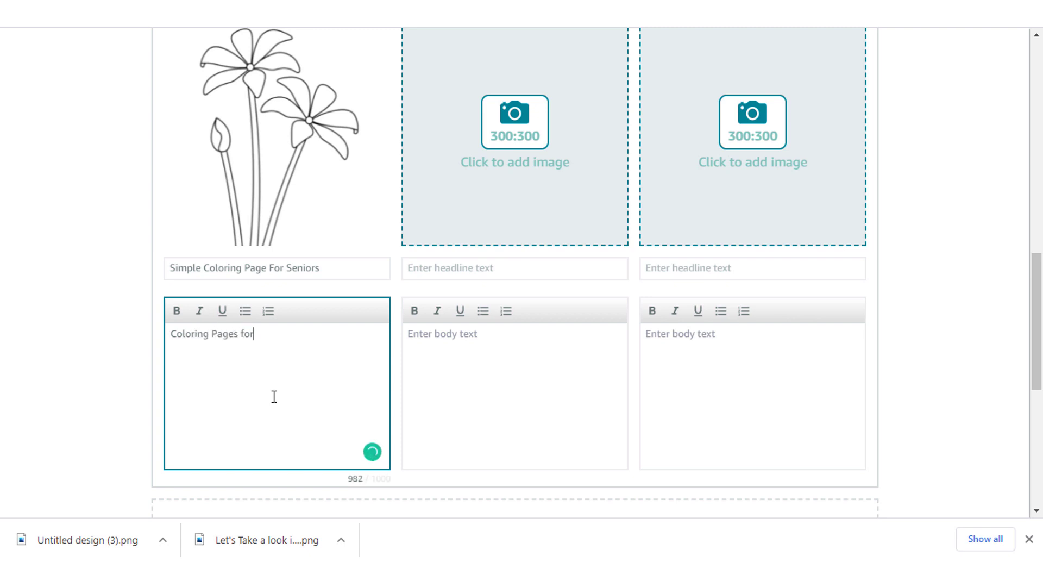
{"action": "type", "text": " Theraputic Stress Relief"}
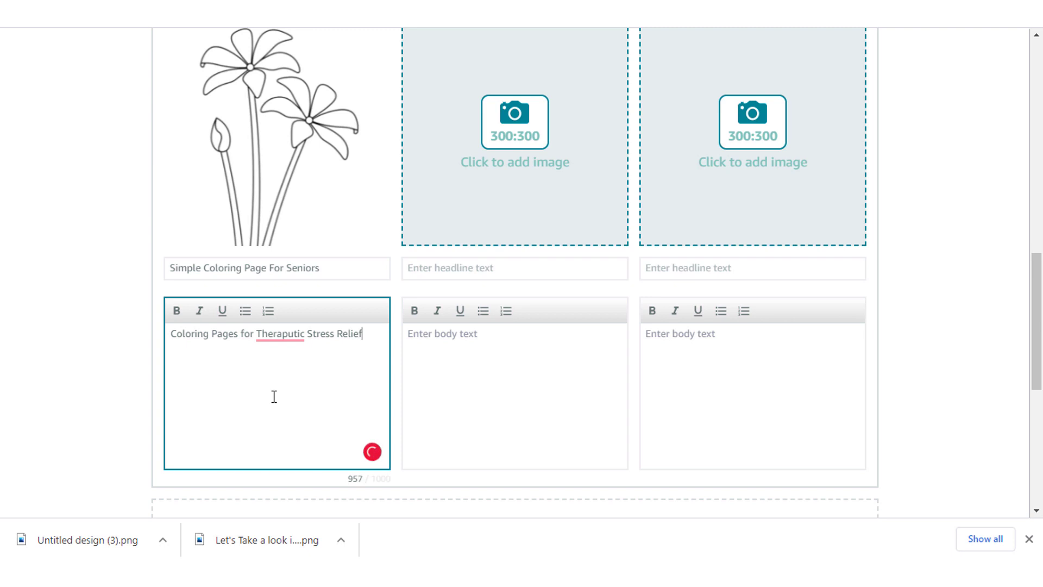
{"action": "left_click", "coordinate": [284, 333]}
{"action": "left_click", "coordinate": [286, 361]}
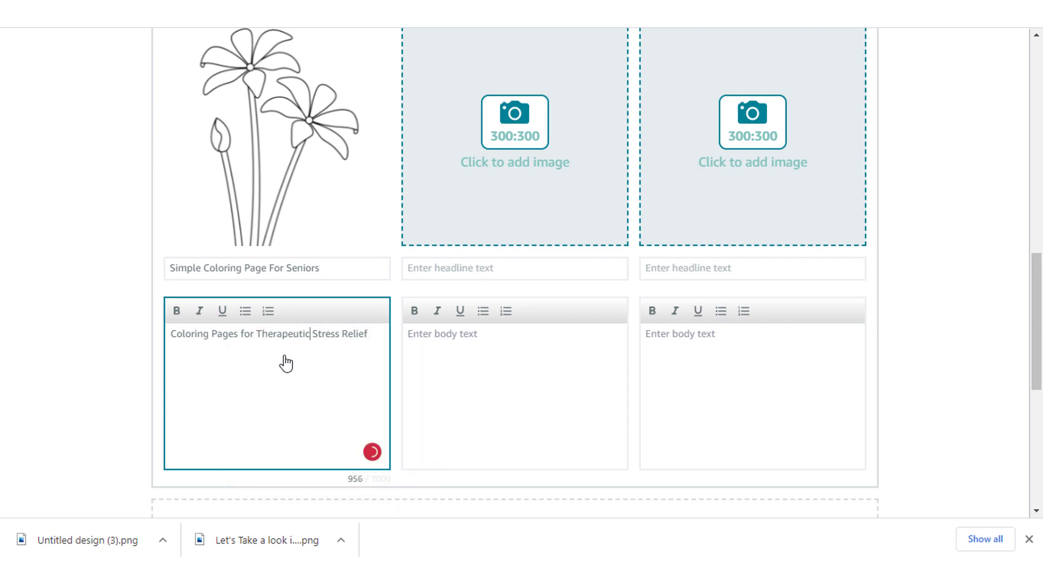
{"action": "key", "text": "End"}
{"action": "type", "text": "."}
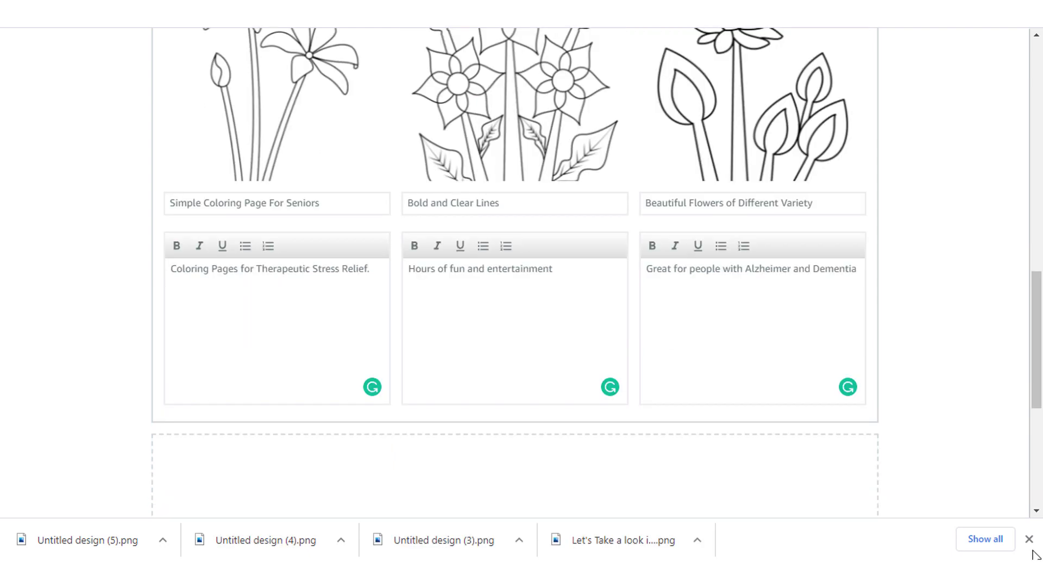
- Close the browser's downloads bar and advance the "Coloring book" content to the Apply ASINs stage
{"action": "left_click", "coordinate": [1029, 538]}
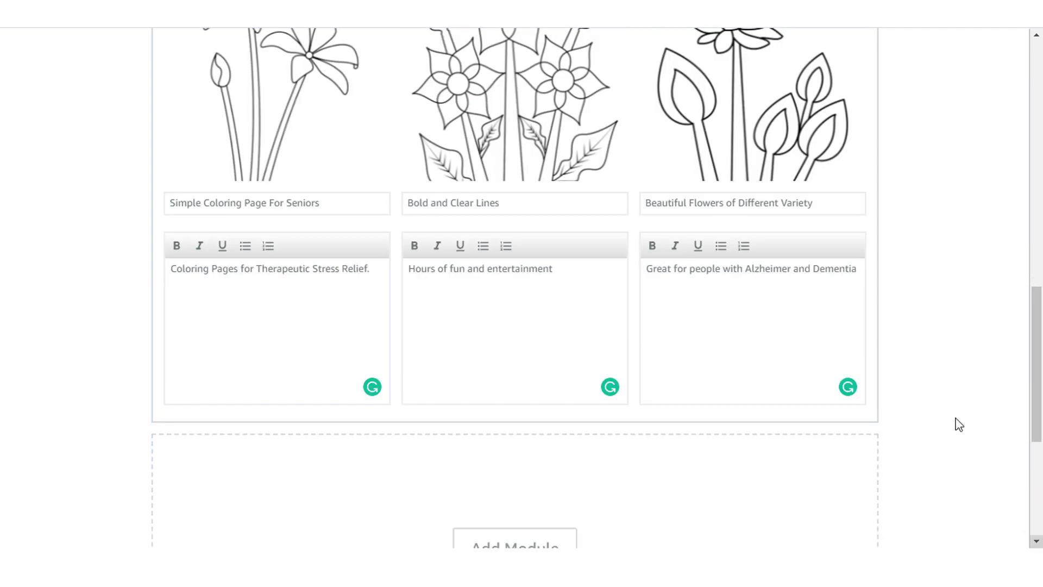
{"action": "scroll", "coordinate": [940, 399], "scroll_direction": "up", "scroll_amount": 1}
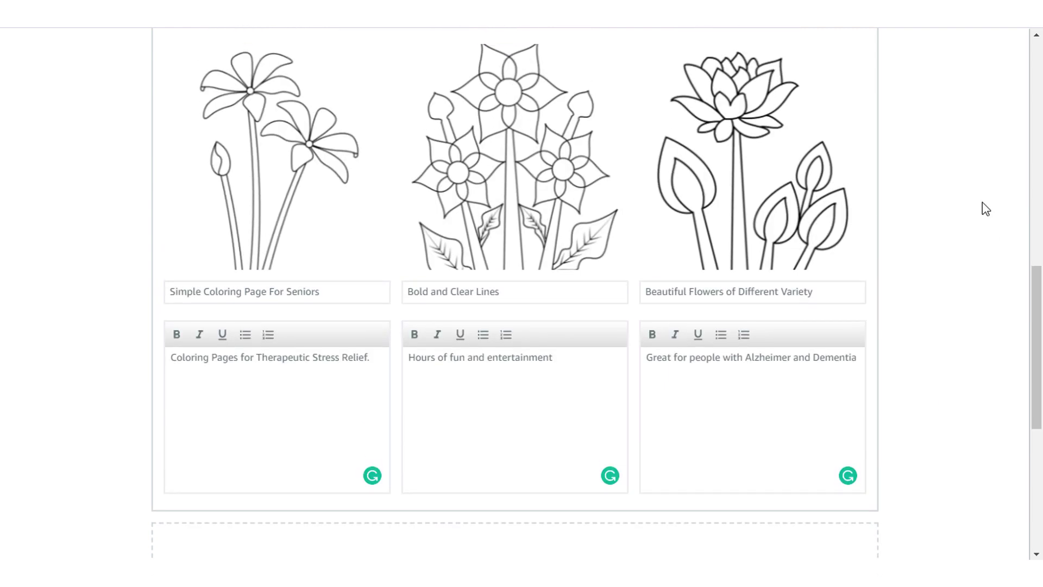
{"action": "scroll", "coordinate": [965, 253], "scroll_direction": "up", "scroll_amount": 1}
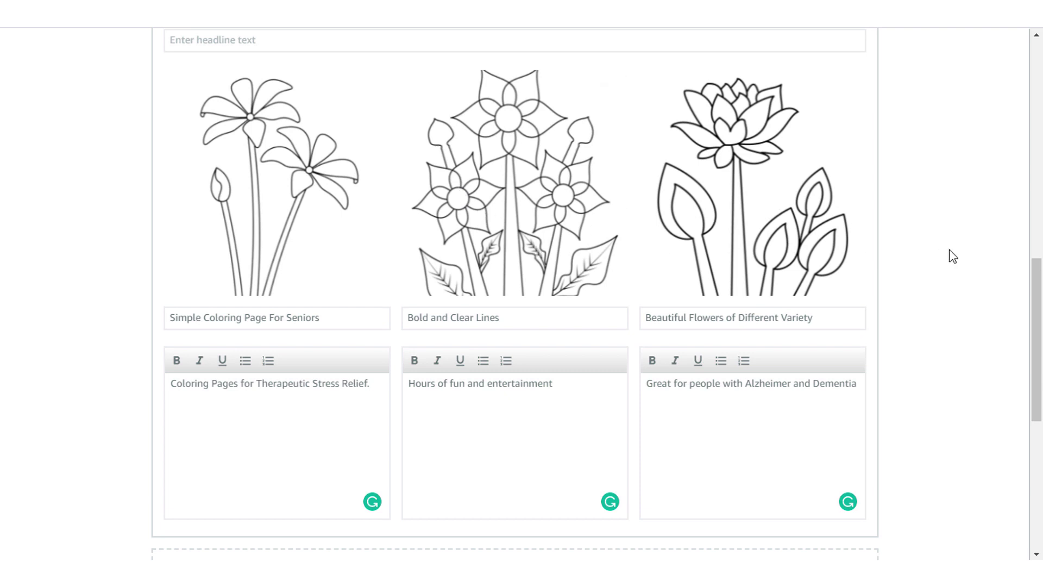
{"action": "scroll", "coordinate": [929, 331], "scroll_direction": "down", "scroll_amount": 6}
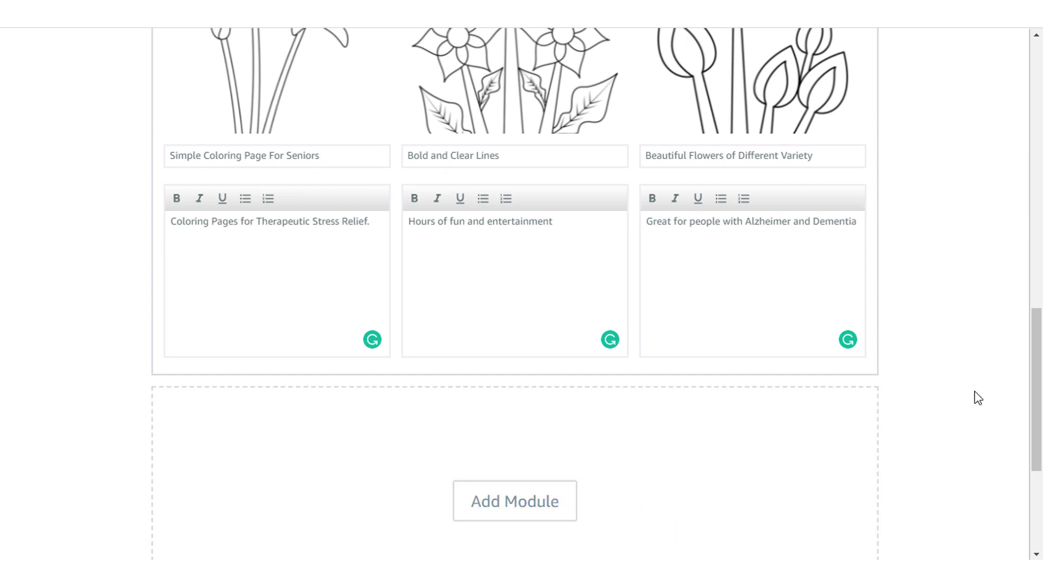
{"action": "scroll", "coordinate": [978, 398], "scroll_direction": "up", "scroll_amount": 9}
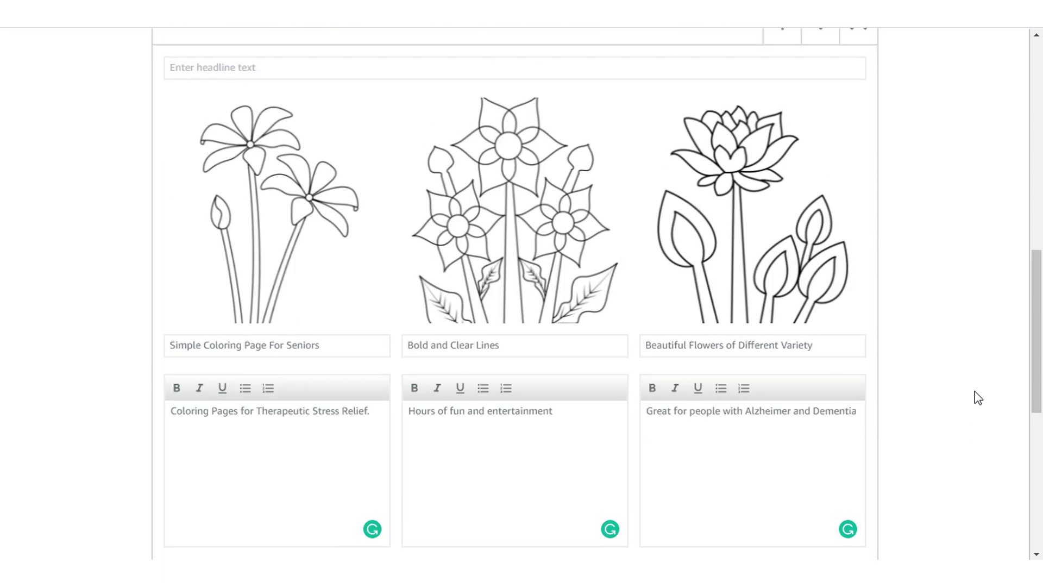
{"action": "scroll", "coordinate": [978, 398], "scroll_direction": "up", "scroll_amount": 6}
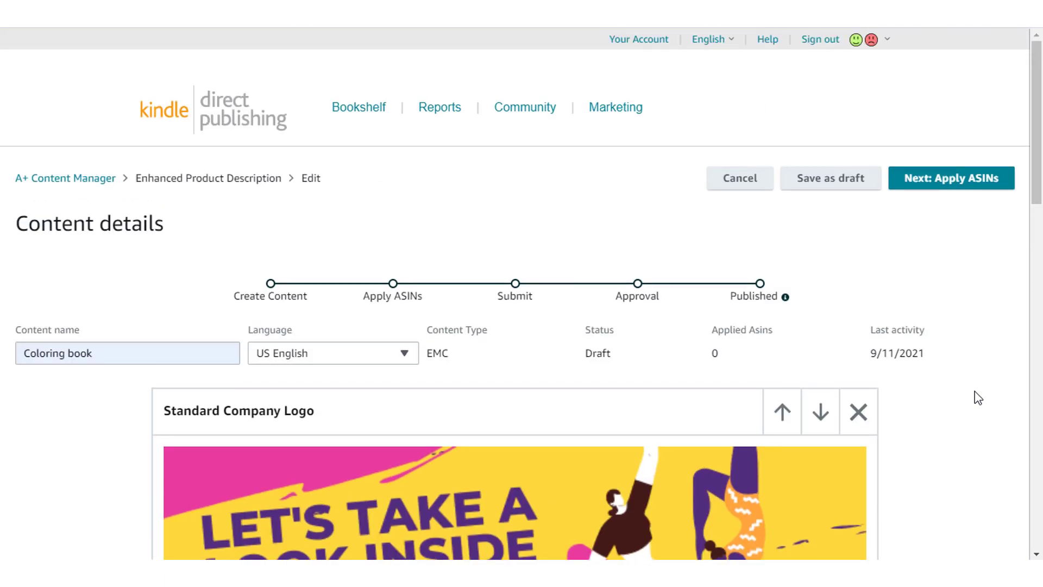
{"action": "left_click", "coordinate": [967, 187]}
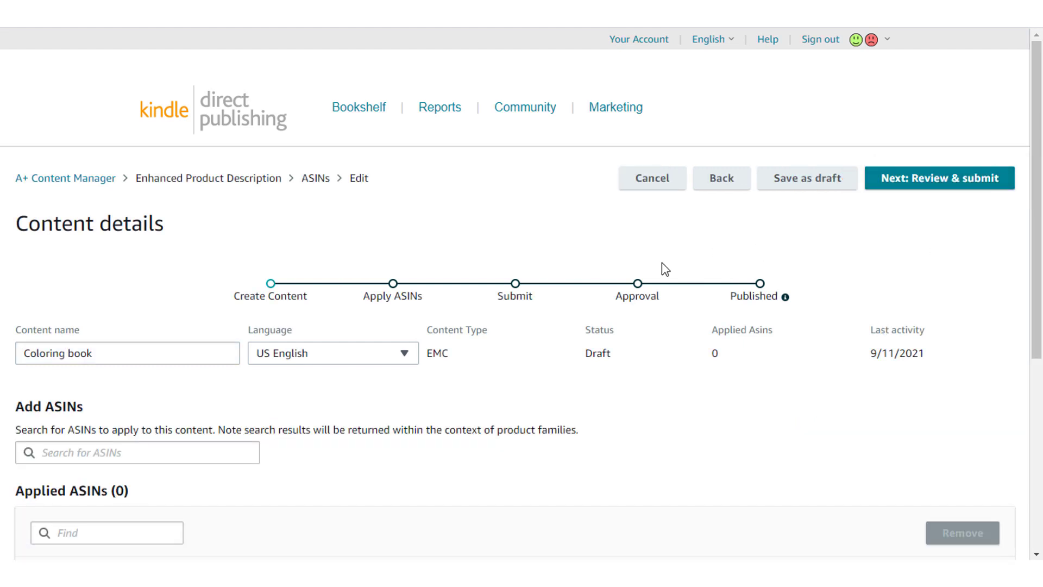
- Copy the published paperback's ASIN from its Bookshelf entry and return to the A+ content's Add ASINs section
{"action": "scroll", "coordinate": [639, 407], "scroll_direction": "down", "scroll_amount": 3}
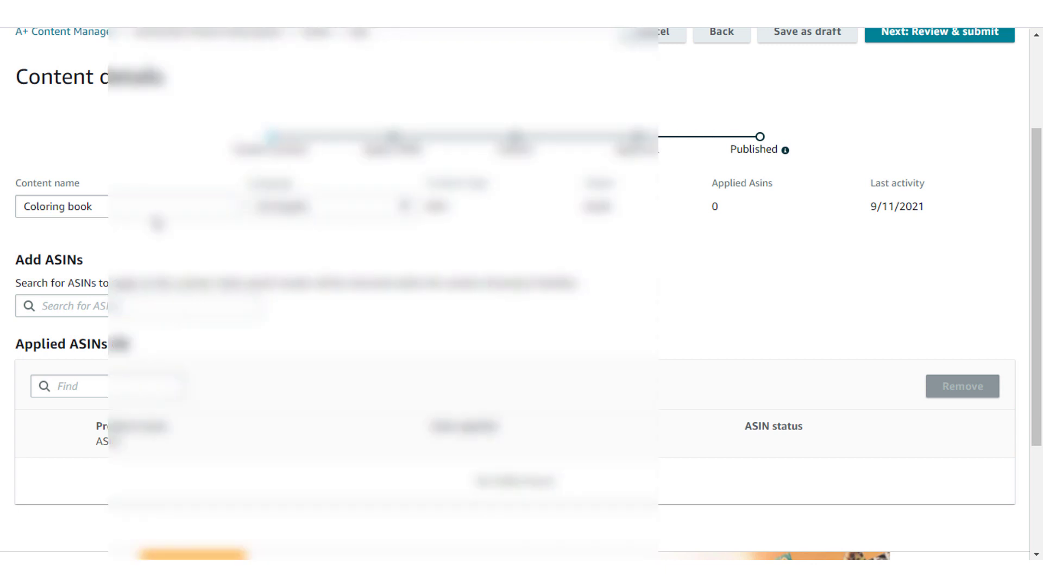
{"action": "left_click", "coordinate": [66, 13]}
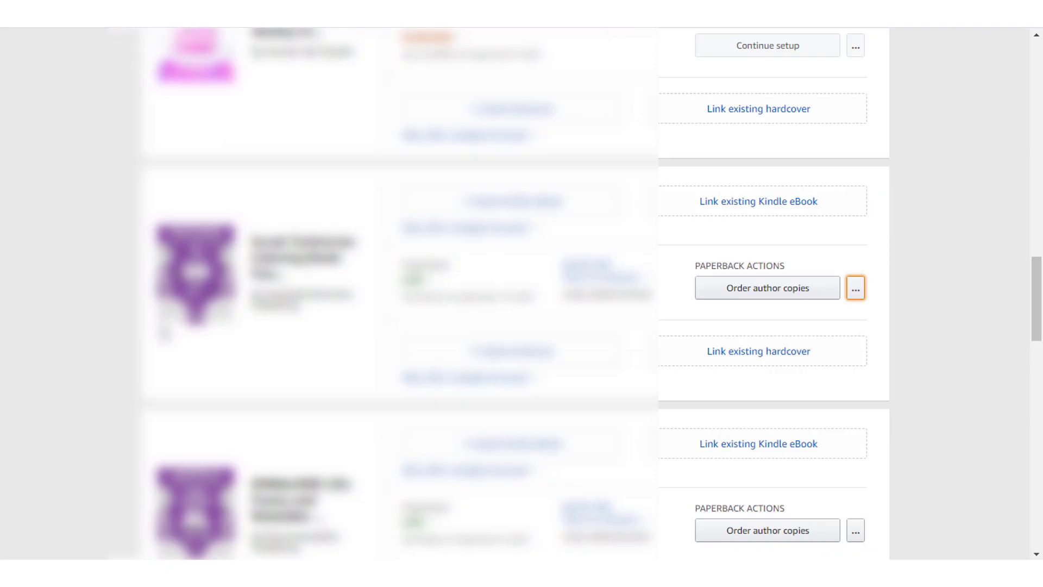
{"action": "double_click", "coordinate": [619, 294]}
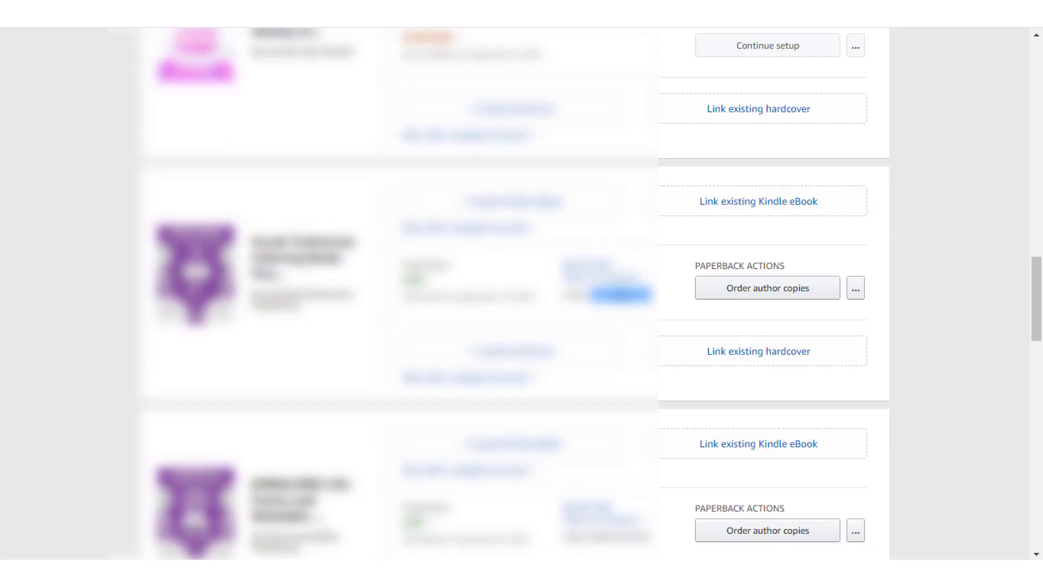
{"action": "key", "text": "ctrl+Tab"}
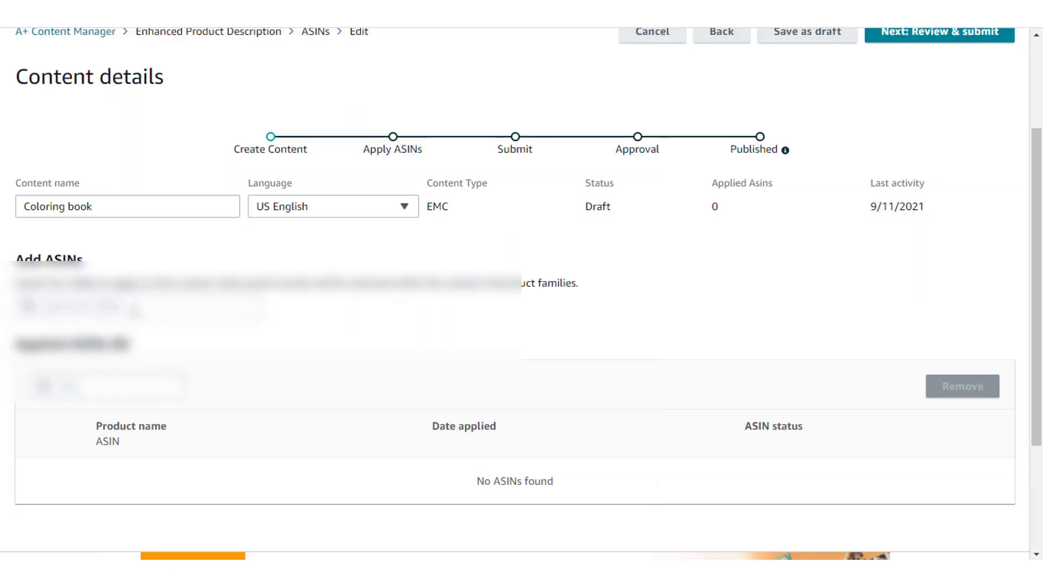
- Search for the copied ASIN and apply the "Coloring book" content to the matching book
{"action": "key", "text": "ctrl+v"}
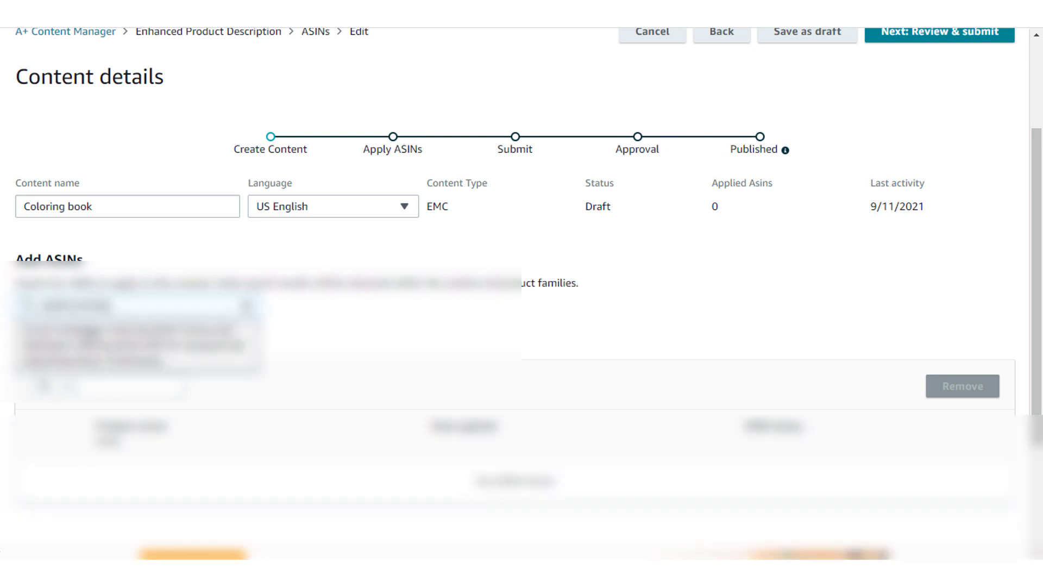
{"action": "key", "text": "Return"}
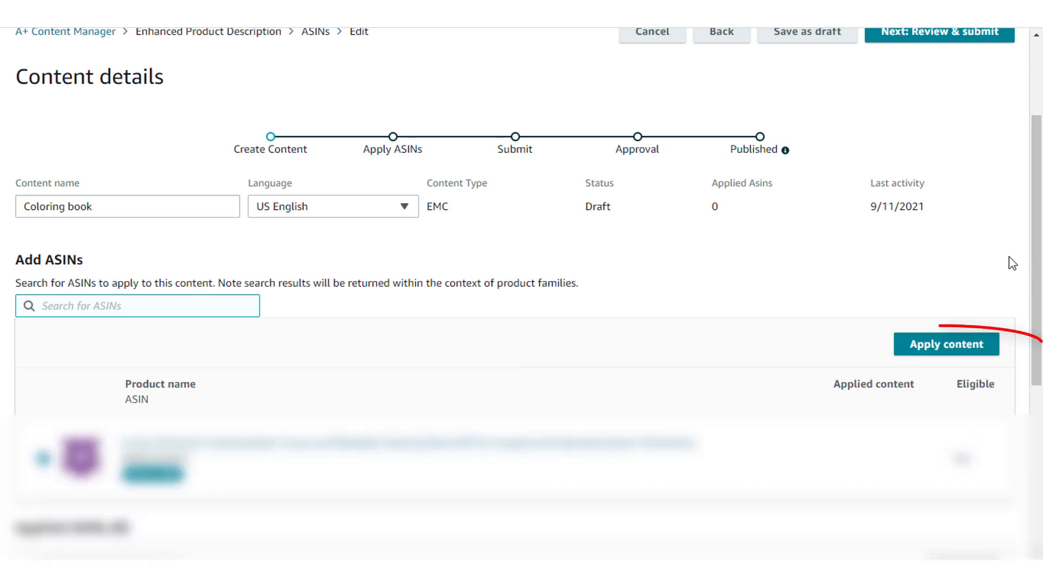
{"action": "left_click", "coordinate": [947, 347]}
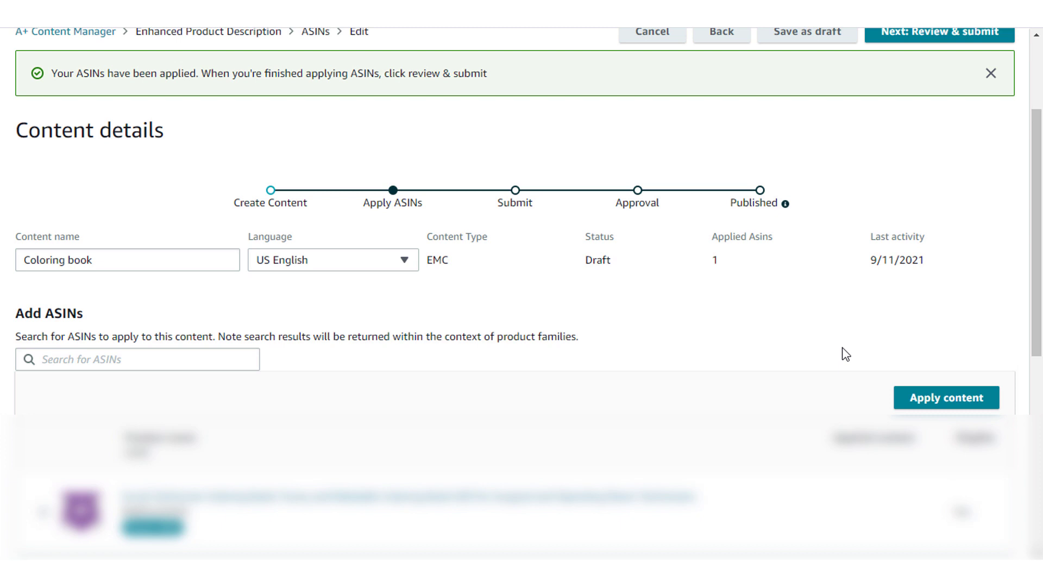
{"action": "scroll", "coordinate": [845, 354], "scroll_direction": "up", "scroll_amount": 2}
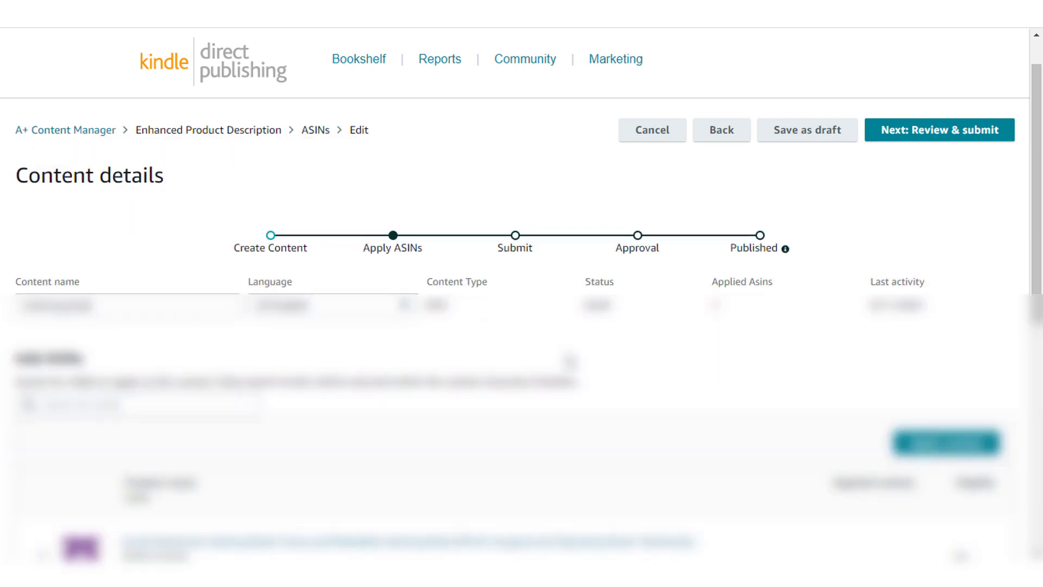
{"action": "scroll", "coordinate": [893, 366], "scroll_direction": "down", "scroll_amount": 2}
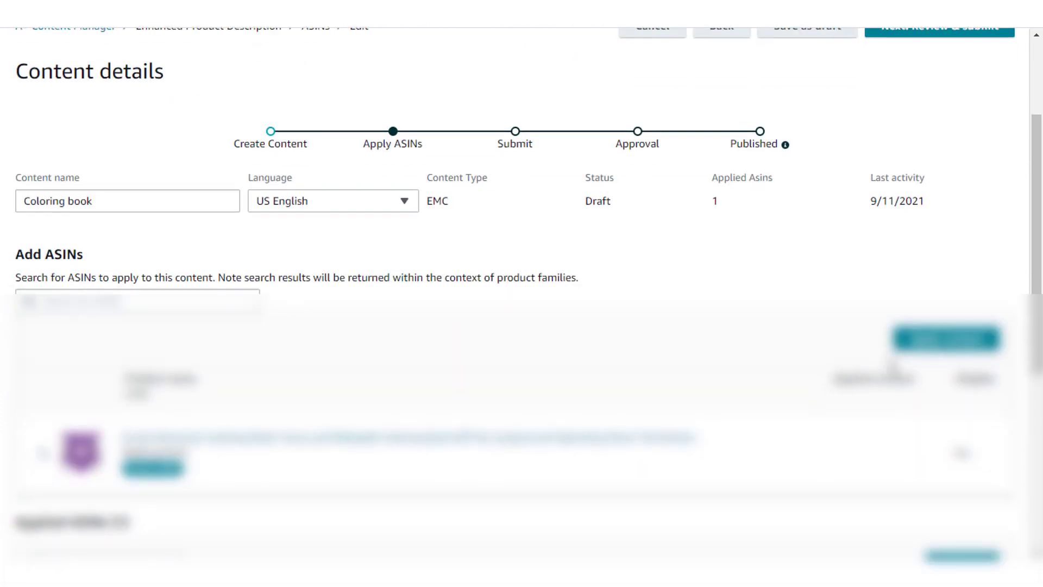
{"action": "left_click", "coordinate": [136, 300]}
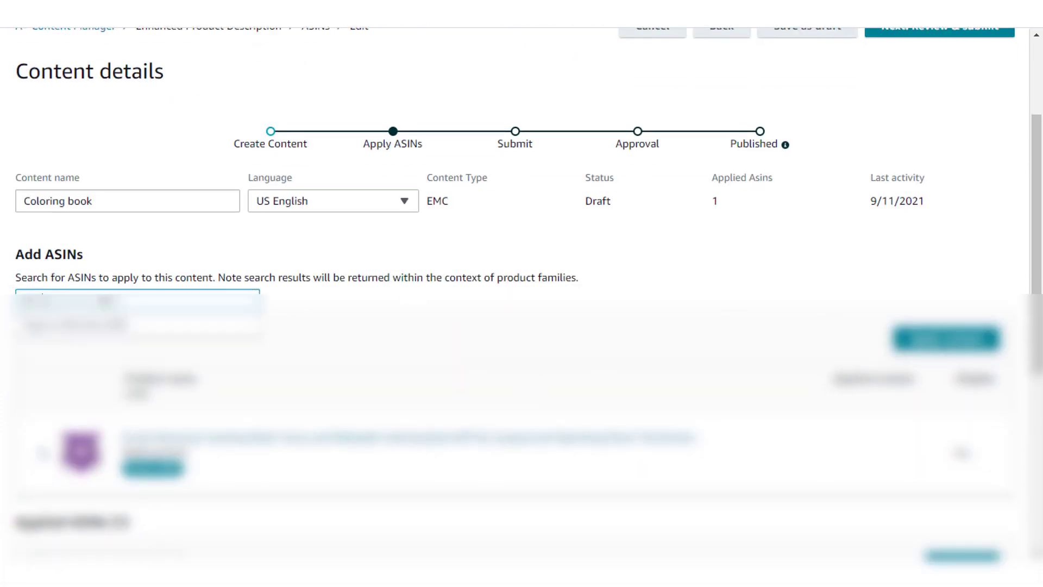
{"action": "scroll", "coordinate": [535, 364], "scroll_direction": "down", "scroll_amount": 2}
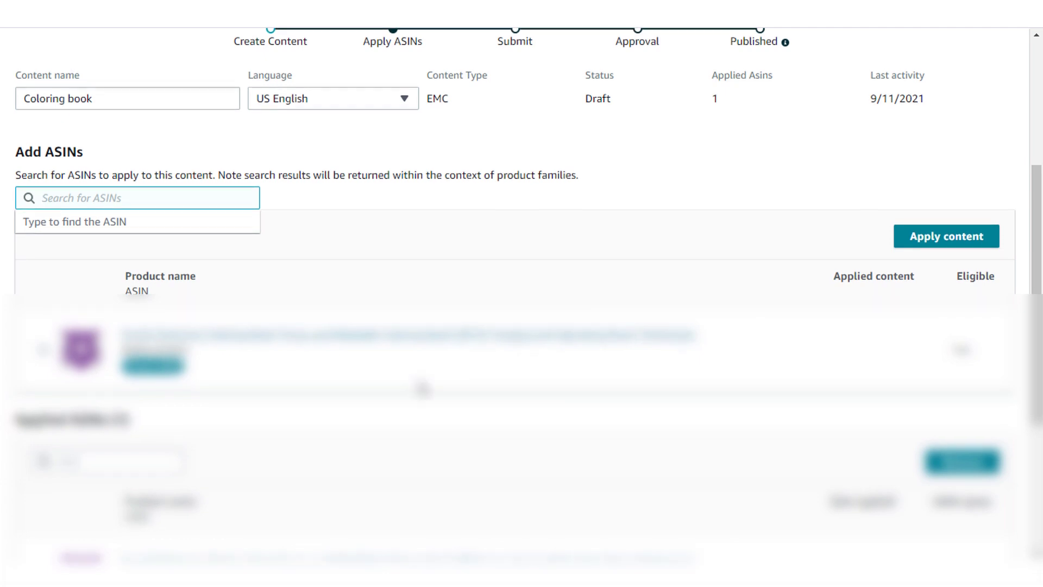
- Advance the "Coloring book" content from applying ASINs to the review and submit stage
{"action": "scroll", "coordinate": [706, 309], "scroll_direction": "up", "scroll_amount": 4}
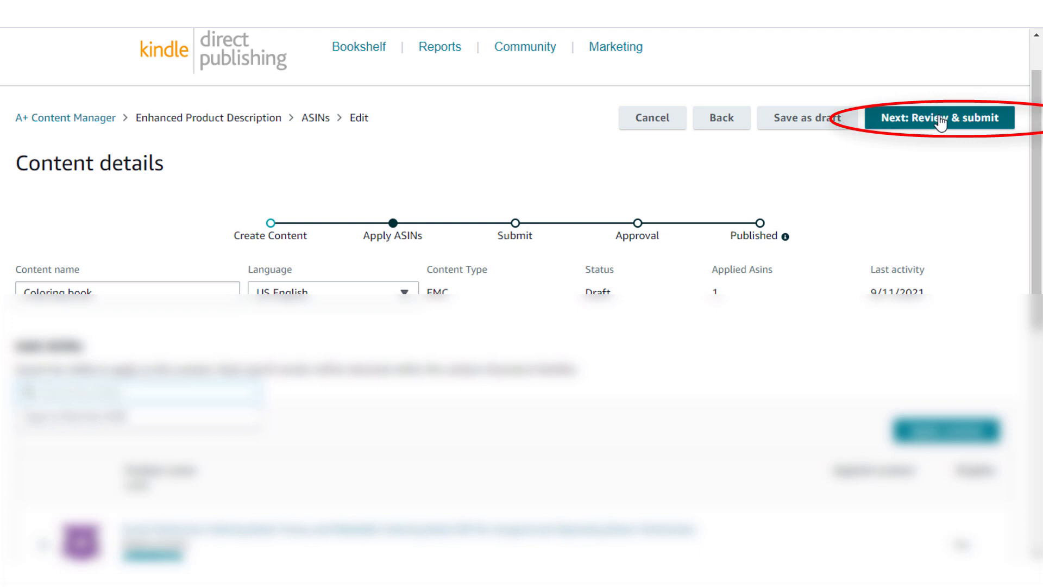
{"action": "left_click", "coordinate": [939, 122]}
- Examine the desktop preview's banner, three flower images and captions, and switch to the mobile preview
{"action": "scroll", "coordinate": [867, 436], "scroll_direction": "down", "scroll_amount": 2}
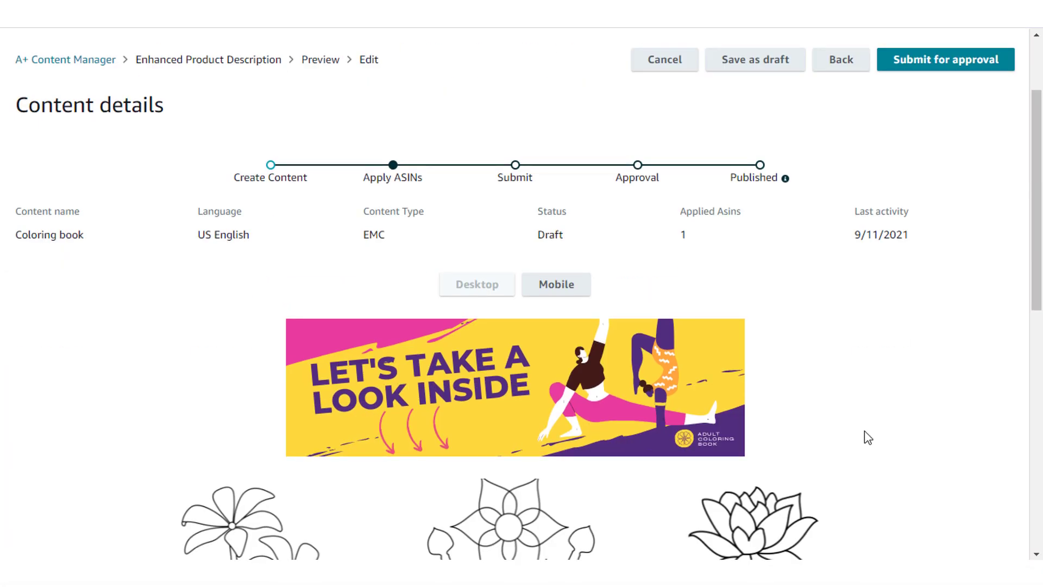
{"action": "scroll", "coordinate": [868, 437], "scroll_direction": "down", "scroll_amount": 5}
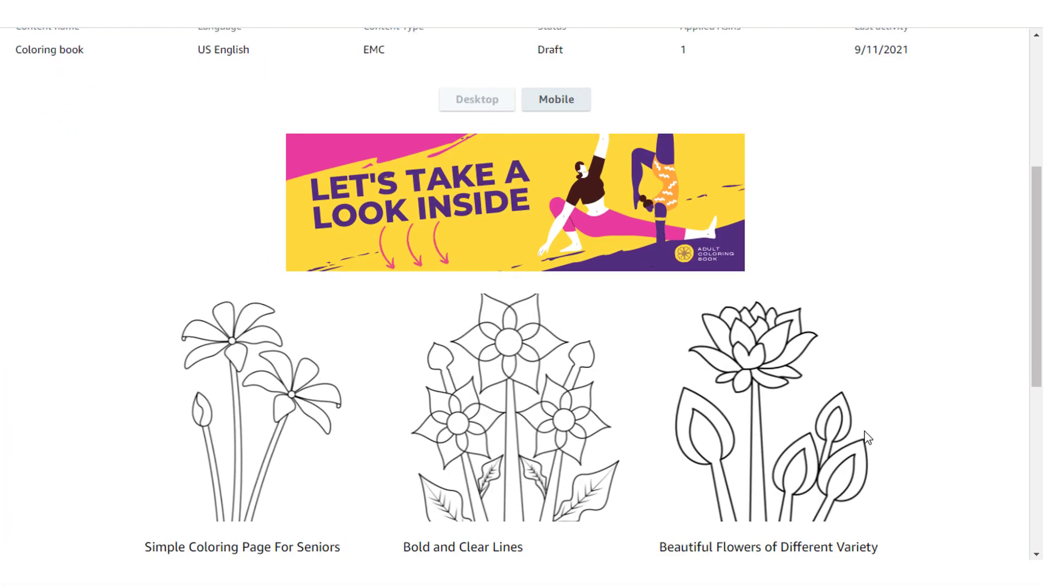
{"action": "scroll", "coordinate": [867, 436], "scroll_direction": "down", "scroll_amount": 1}
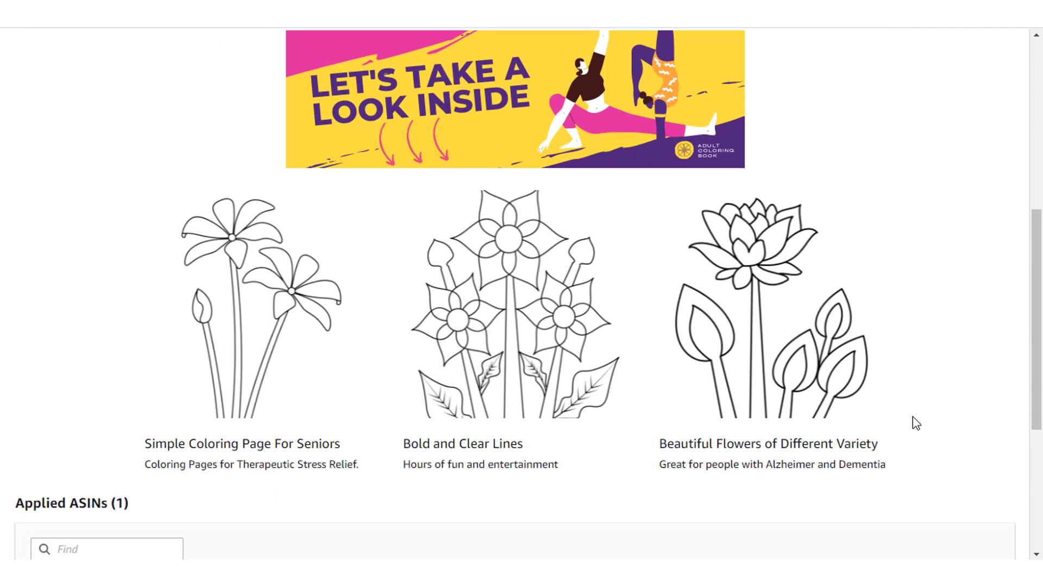
{"action": "scroll", "coordinate": [913, 418], "scroll_direction": "up", "scroll_amount": 2}
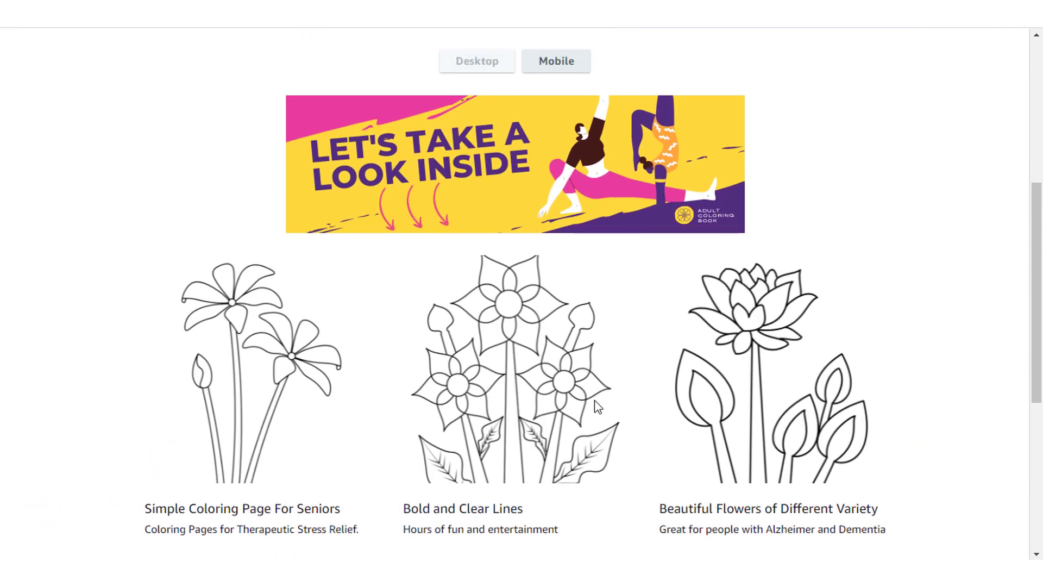
{"action": "scroll", "coordinate": [594, 401], "scroll_direction": "down", "scroll_amount": 3}
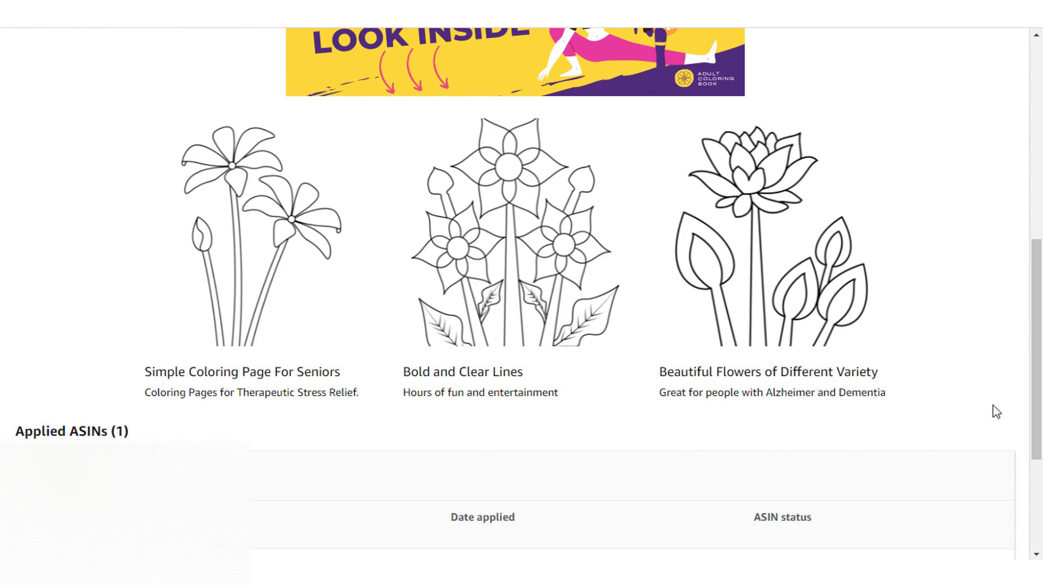
{"action": "scroll", "coordinate": [995, 410], "scroll_direction": "down", "scroll_amount": 1}
{"action": "scroll", "coordinate": [994, 409], "scroll_direction": "up", "scroll_amount": 2}
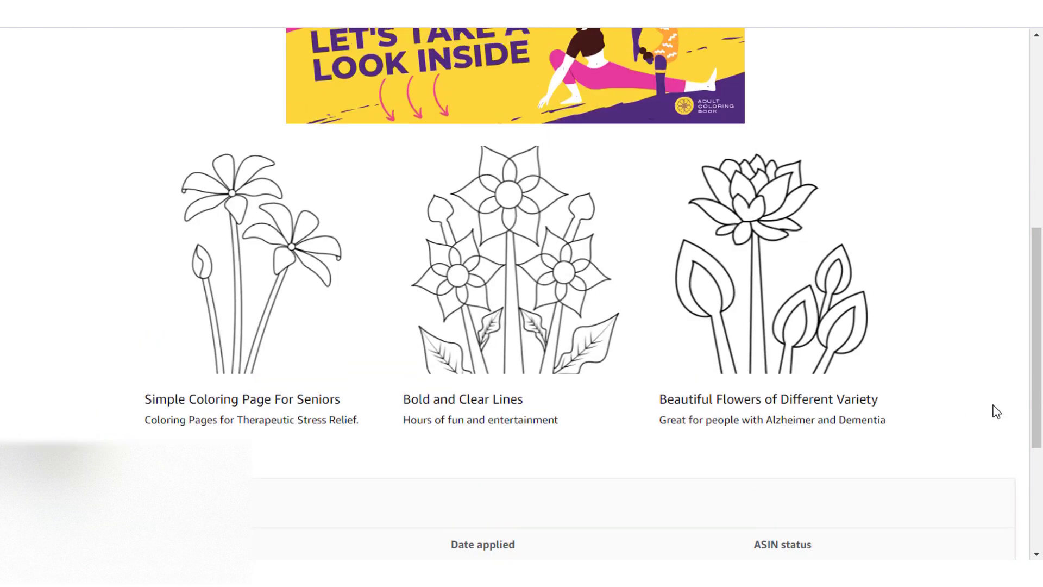
{"action": "scroll", "coordinate": [949, 387], "scroll_direction": "up", "scroll_amount": 1}
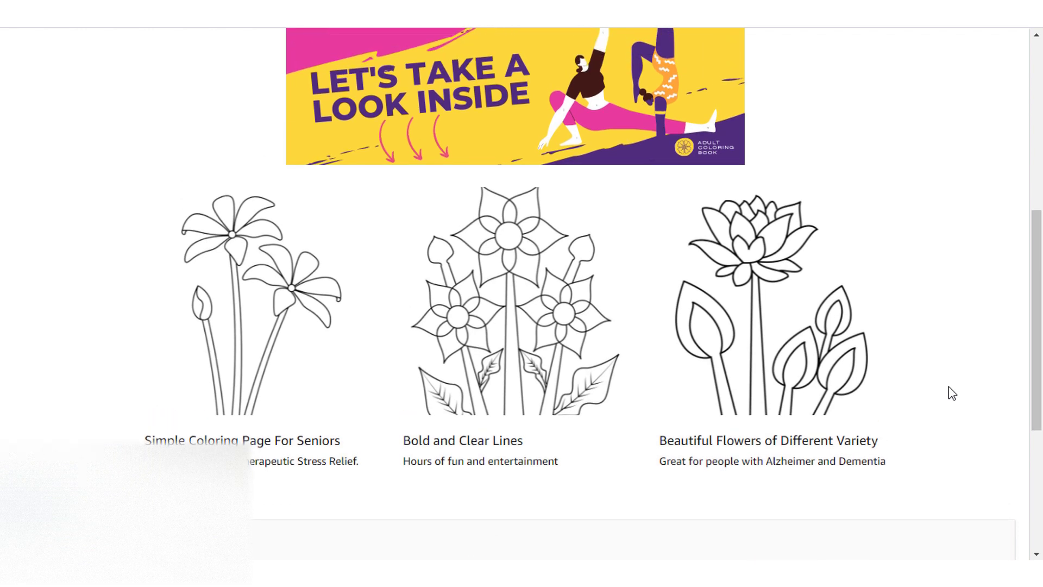
{"action": "scroll", "coordinate": [932, 411], "scroll_direction": "up", "scroll_amount": 2}
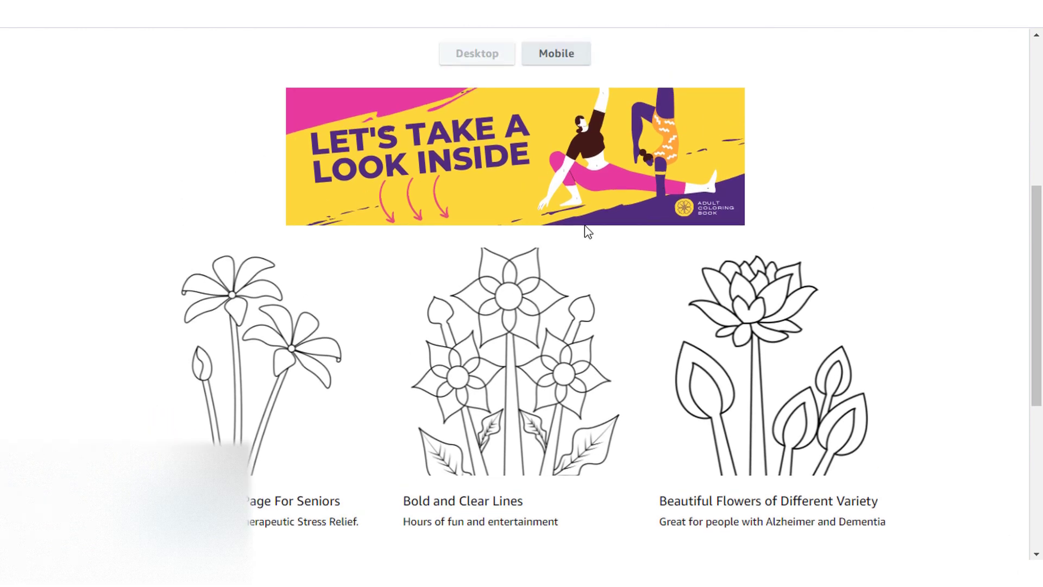
{"action": "left_click", "coordinate": [561, 59]}
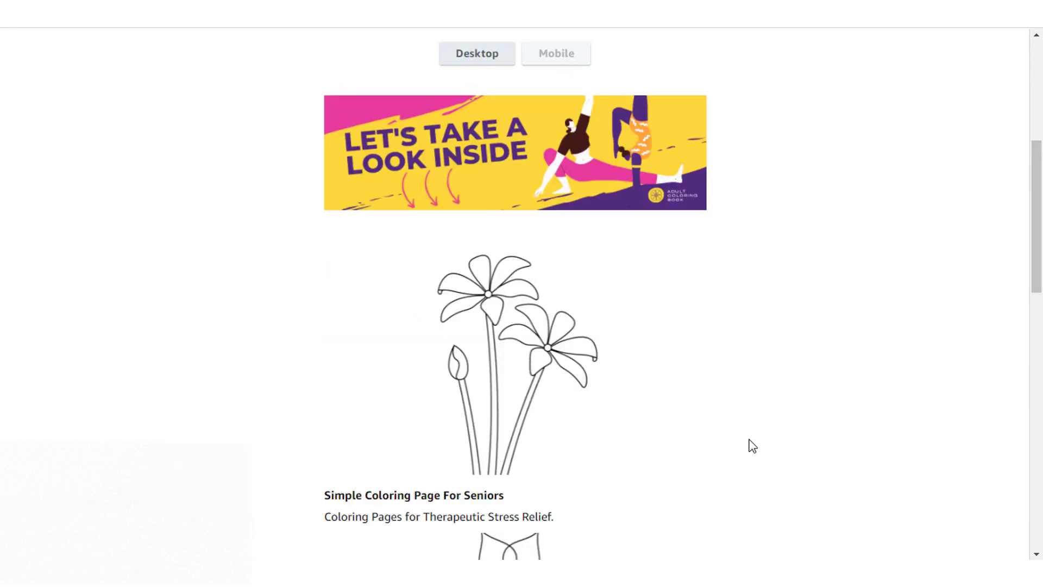